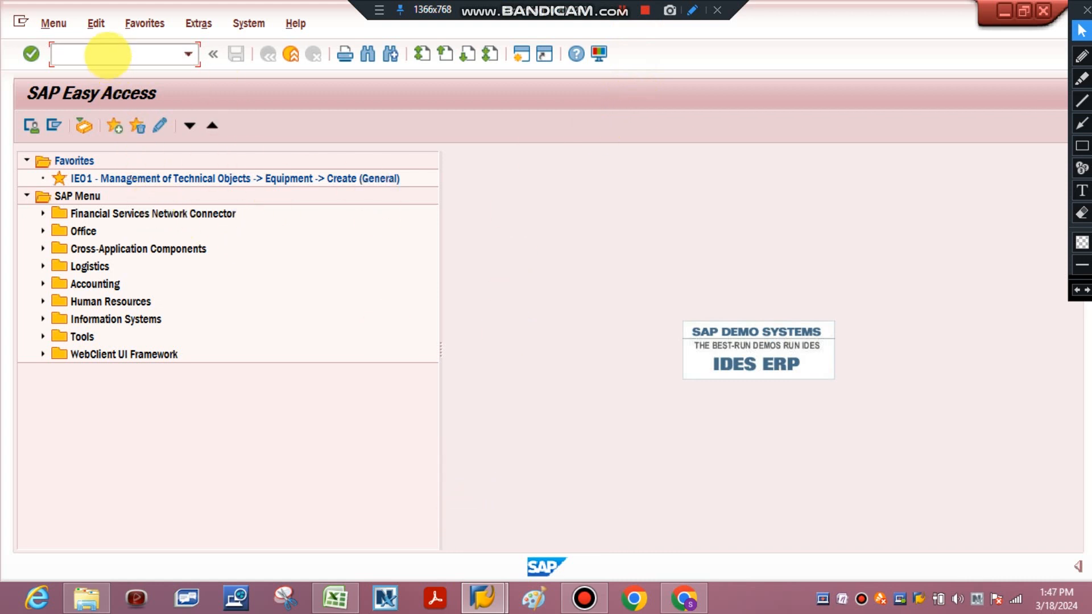
# Open transaction FS00 to view Edit G/L Account Centrally, and return to the SAP Easy Access screen
pyautogui.click(106, 54)
pyautogui.write('fs')
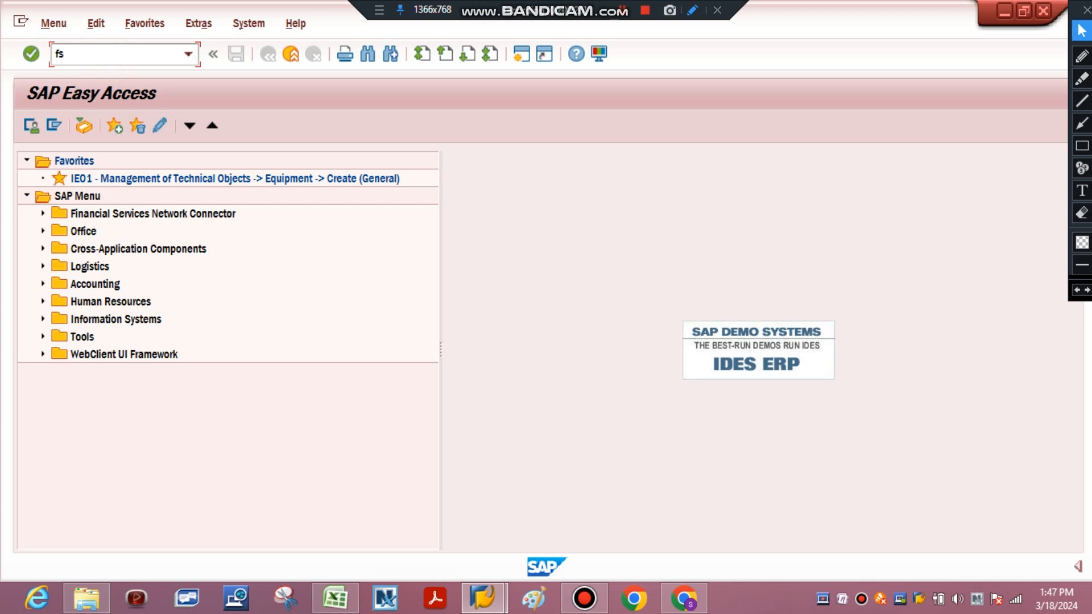
pyautogui.write('00')
pyautogui.press('Return')
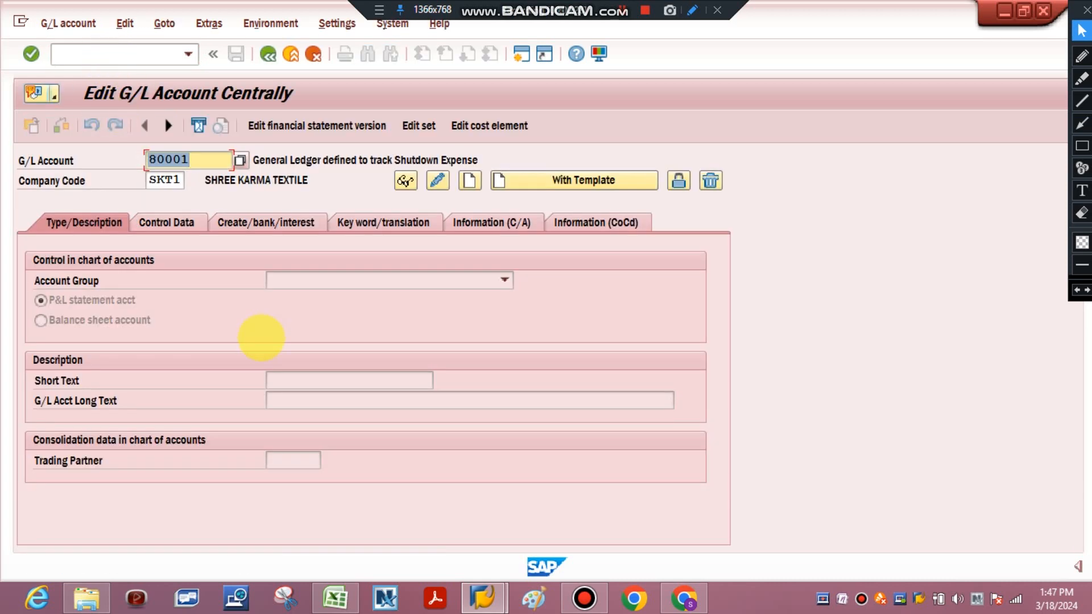
pyautogui.click(267, 53)
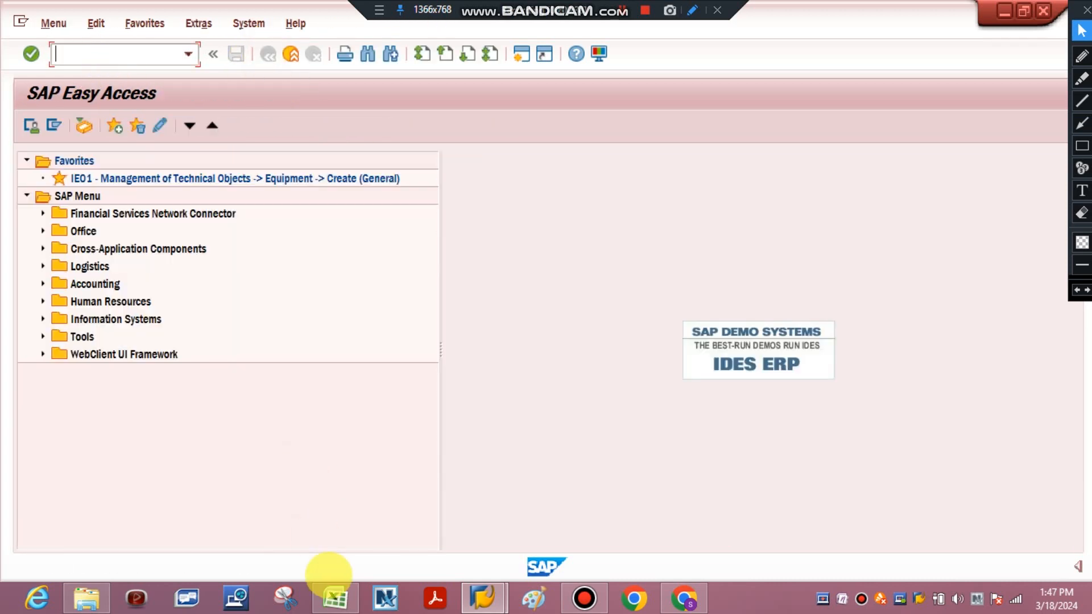
# Check the G/L account T codes in the Excel sheet and try running transaction FSPO in SAP
pyautogui.click(335, 595)
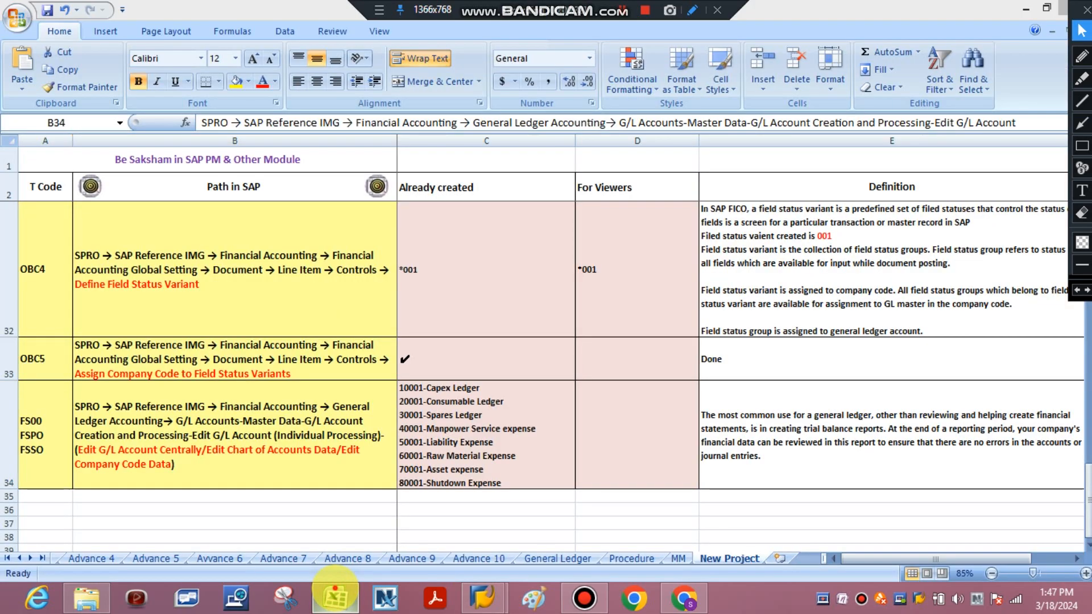
pyautogui.click(335, 594)
pyautogui.write('fs00')
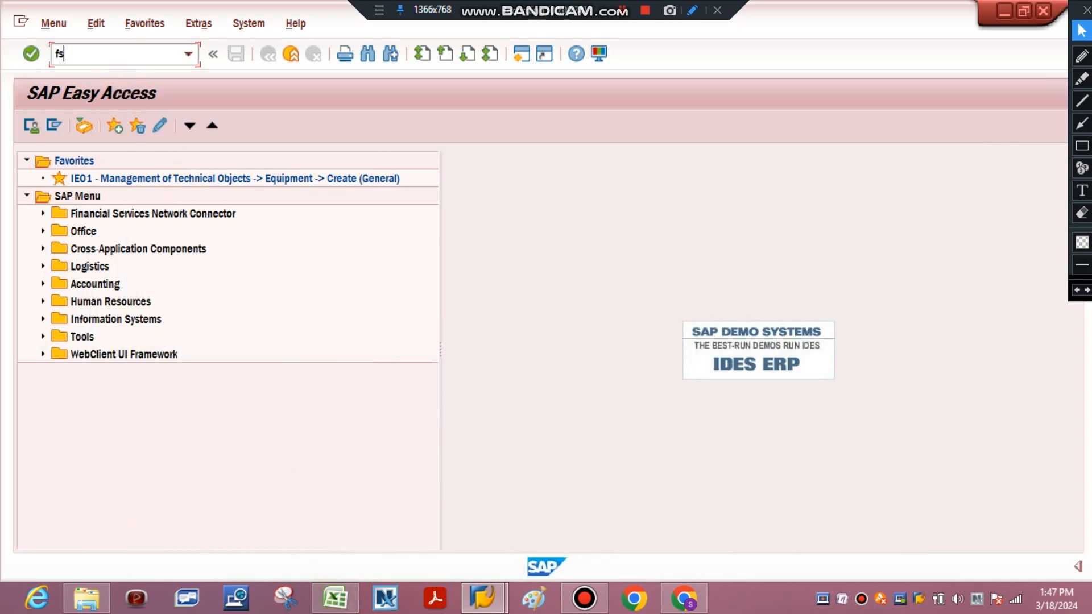
pyautogui.press('Return')
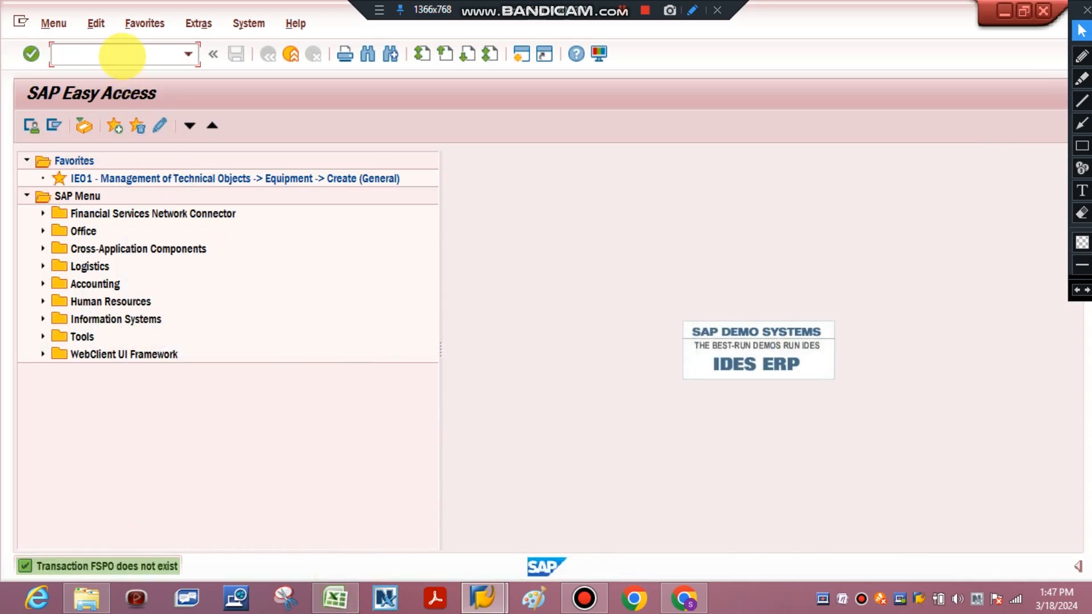
# Open transaction FSP0 to view Edit G/L Account Chart of accts data, and return to SAP Easy Access
pyautogui.write('fsp0')
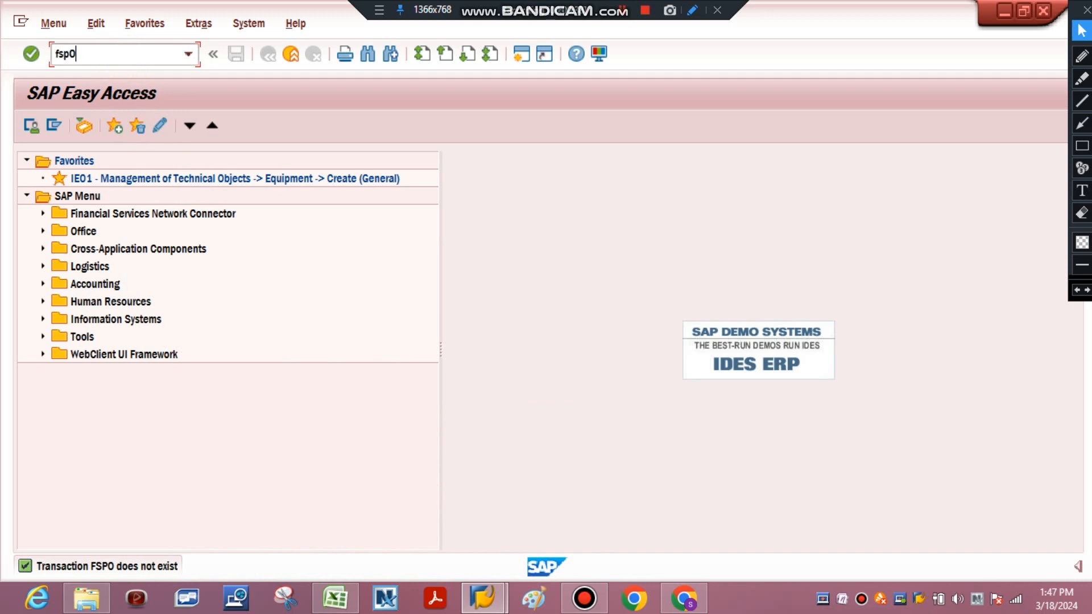
pyautogui.press('Return')
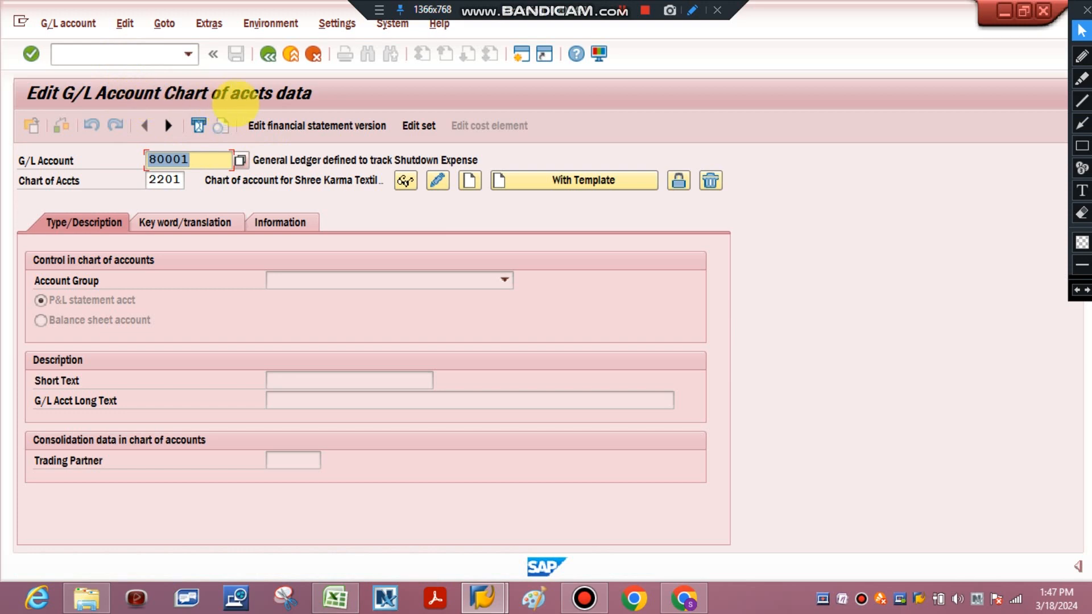
pyautogui.click(268, 54)
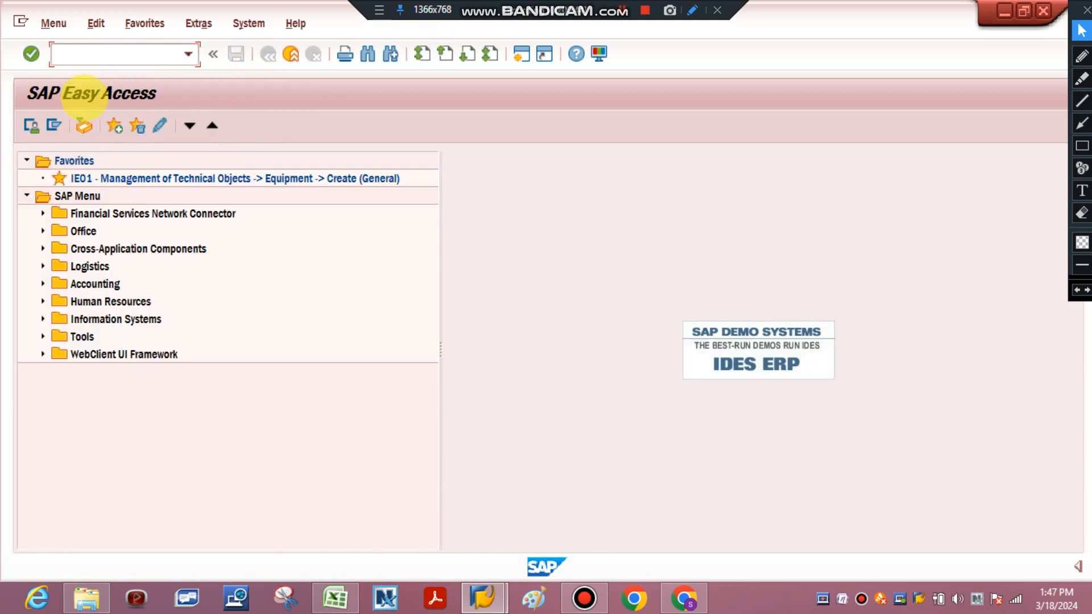
# In the Excel sheet, correct the second T code in cell A34 to FSP0, ending in the digit zero
pyautogui.click(290, 594)
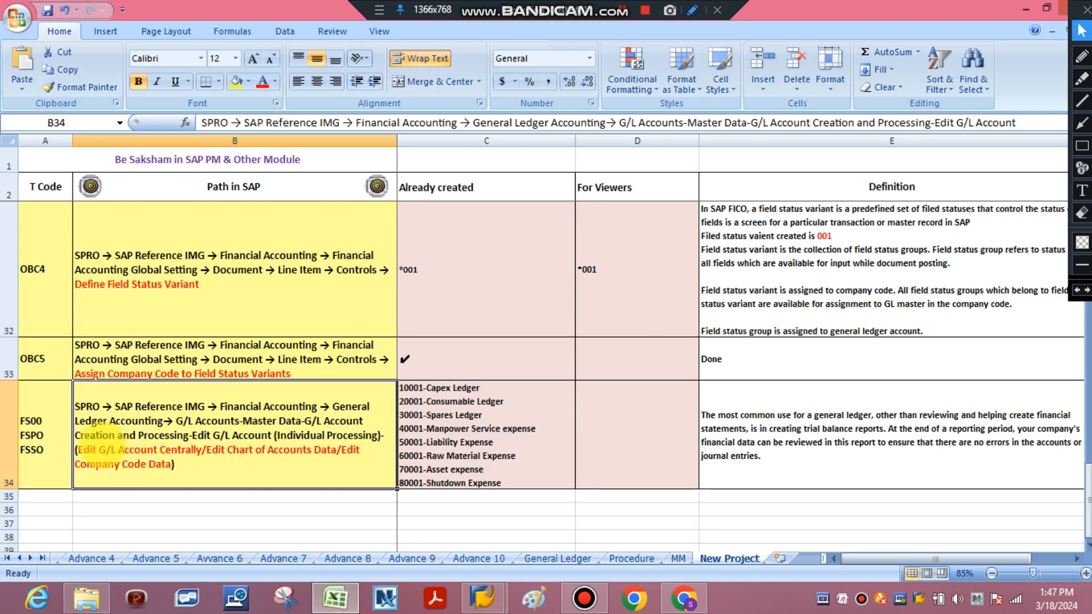
pyautogui.doubleClick(41, 436)
pyautogui.press('BackSpace')
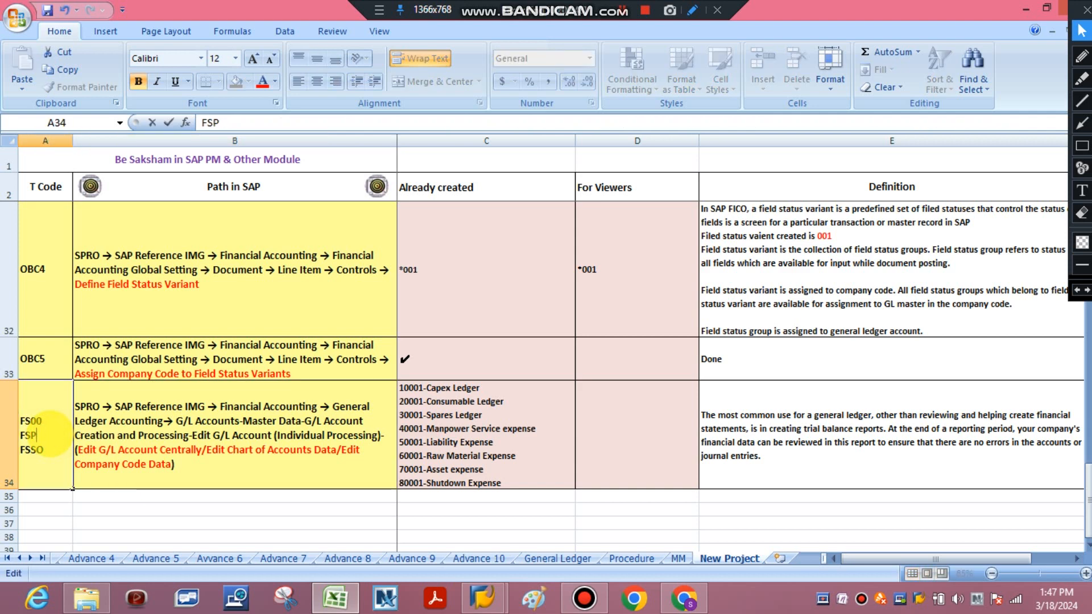
pyautogui.write('0')
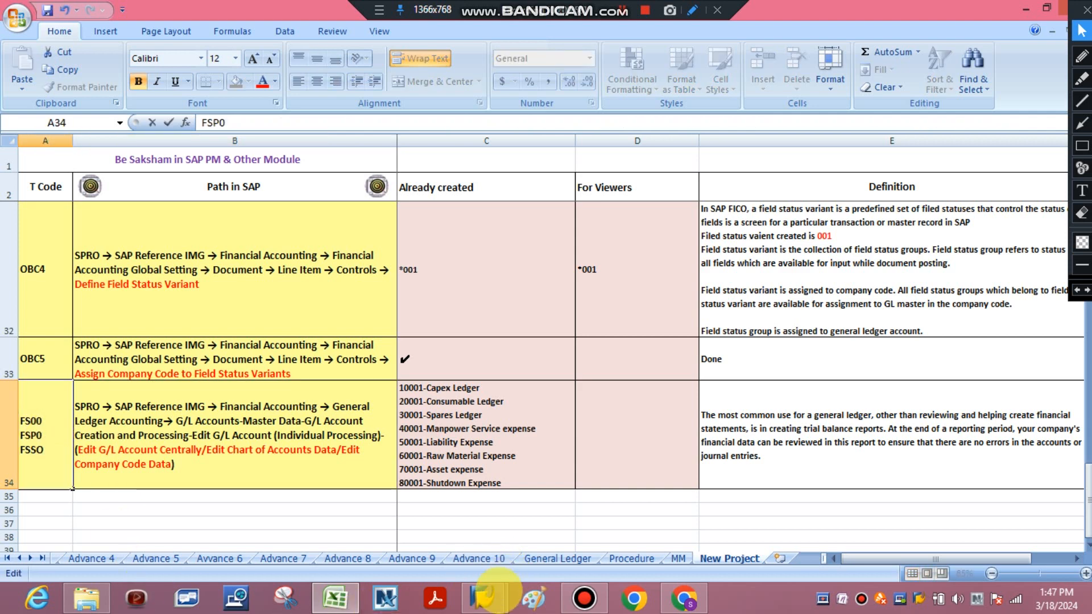
# Switch to SAP and open transaction FSS0 for editing G/L account company code data
pyautogui.click(482, 597)
pyautogui.click(539, 472)
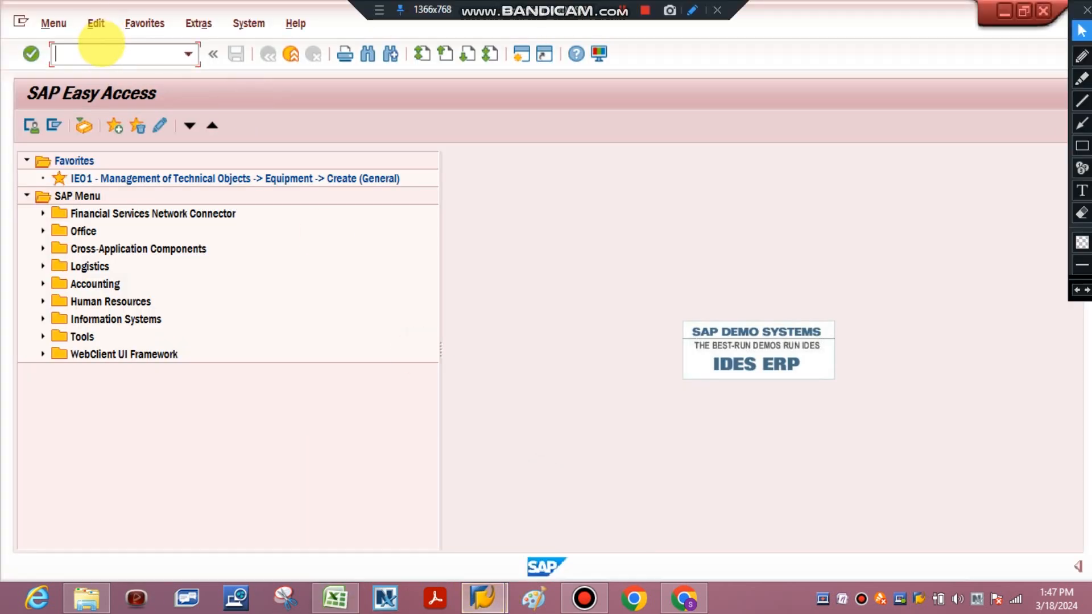
pyautogui.click(97, 53)
pyautogui.write('fs')
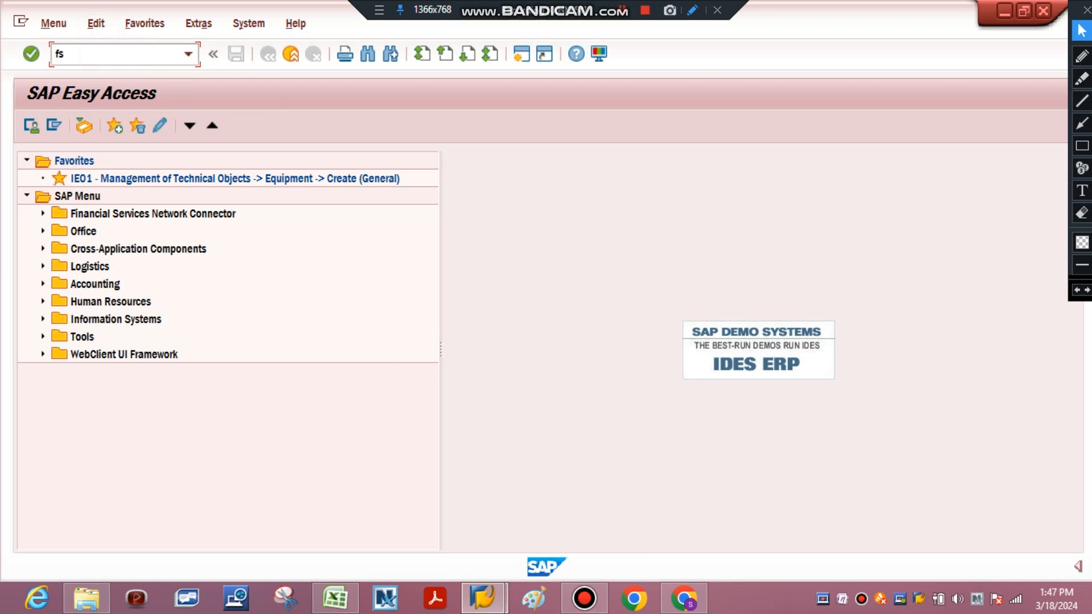
pyautogui.write('00')
pyautogui.press('Return')
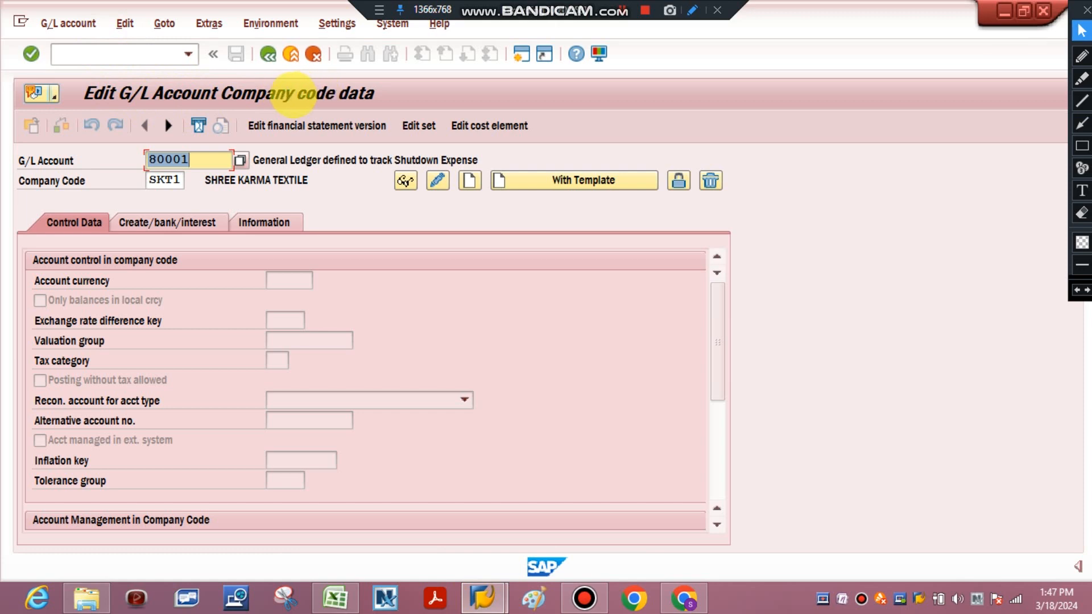
# Back in the Excel sheet, correct the third T code in cell A34 to FSS0 and commit the entry
pyautogui.click(346, 594)
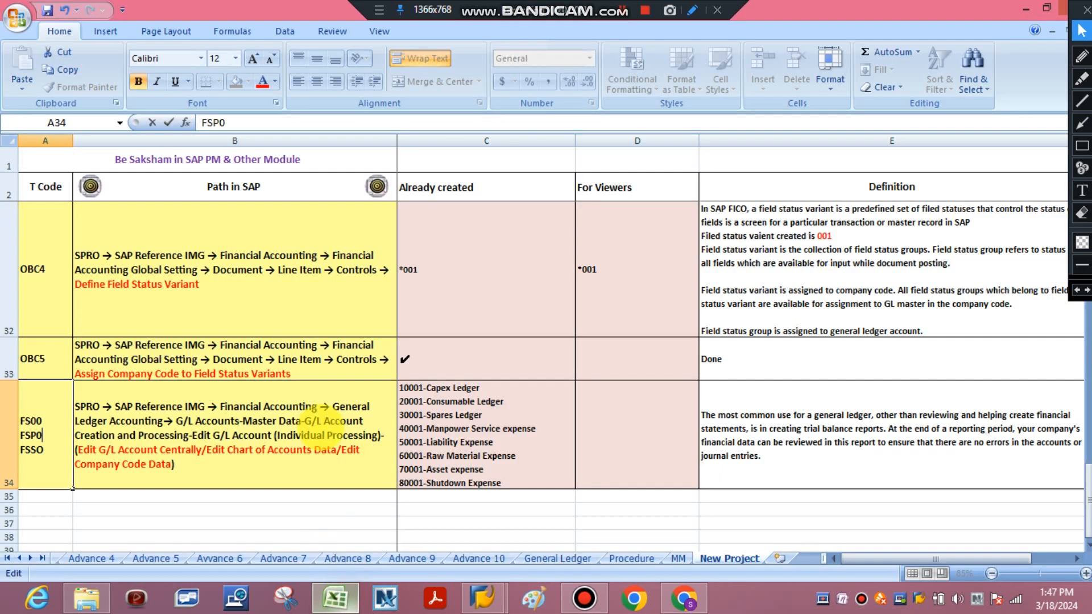
pyautogui.click(43, 449)
pyautogui.press('BackSpace')
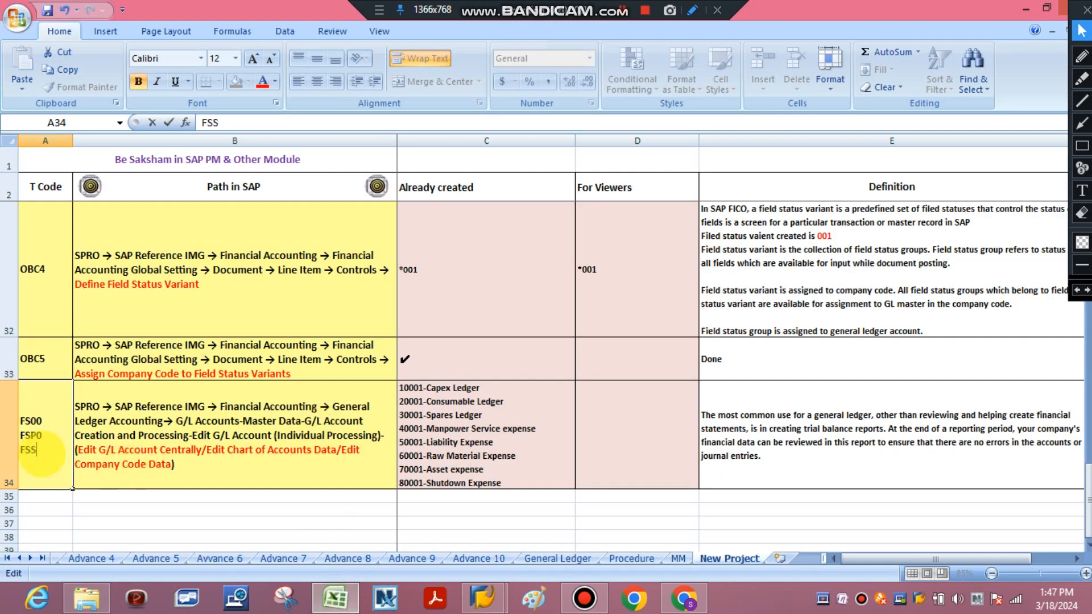
pyautogui.write('0')
pyautogui.click(118, 534)
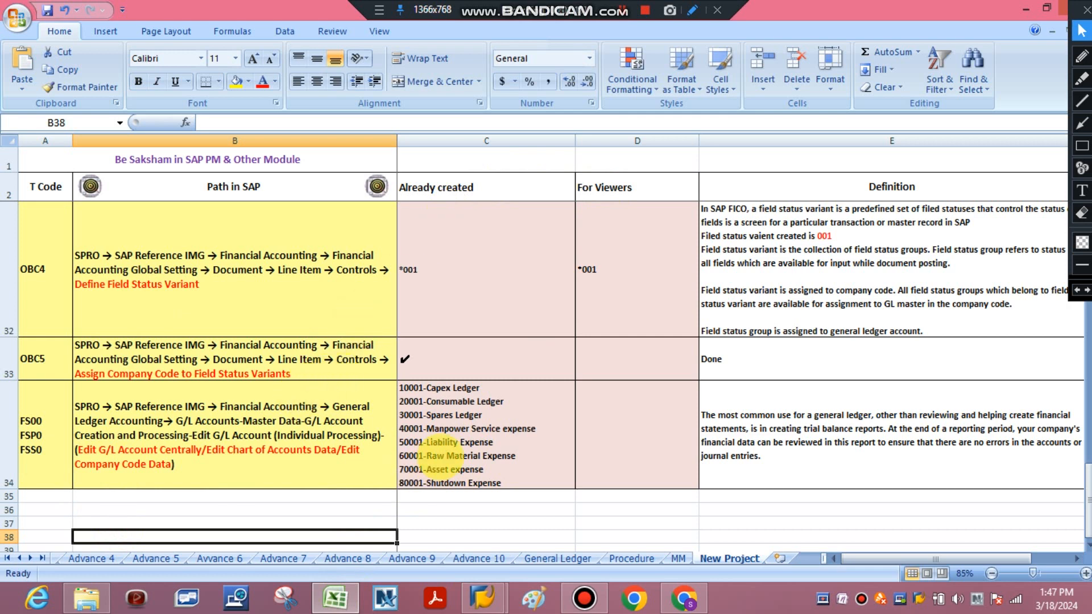
# Review the configuration paths for OB53, OBC4, OBC5 and the G/L account row in the Path in SAP column
pyautogui.click(317, 360)
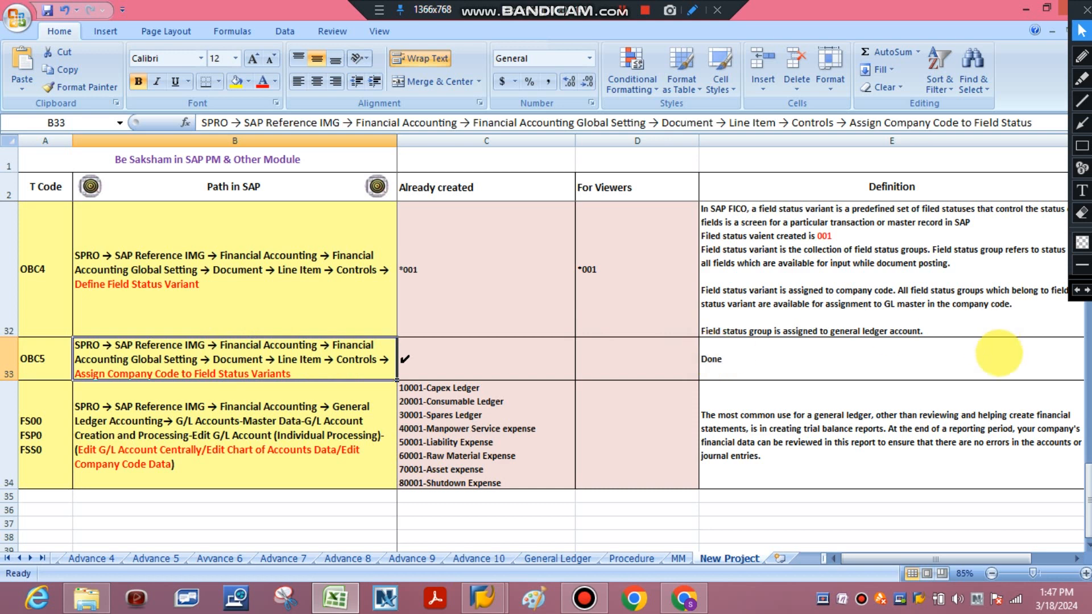
pyautogui.press('Up')
pyautogui.press('Up')
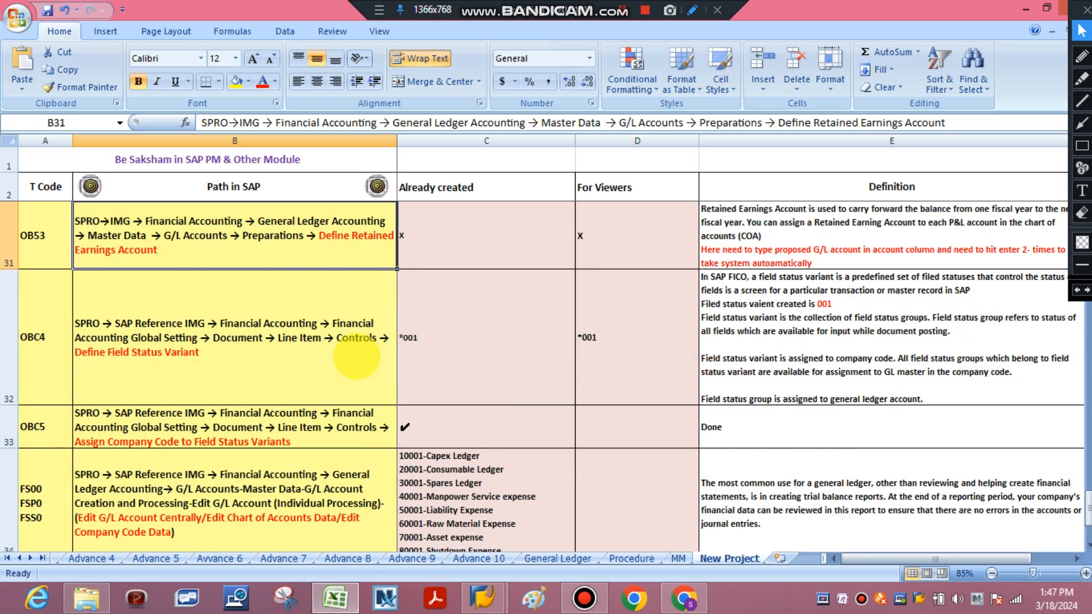
pyautogui.click(339, 333)
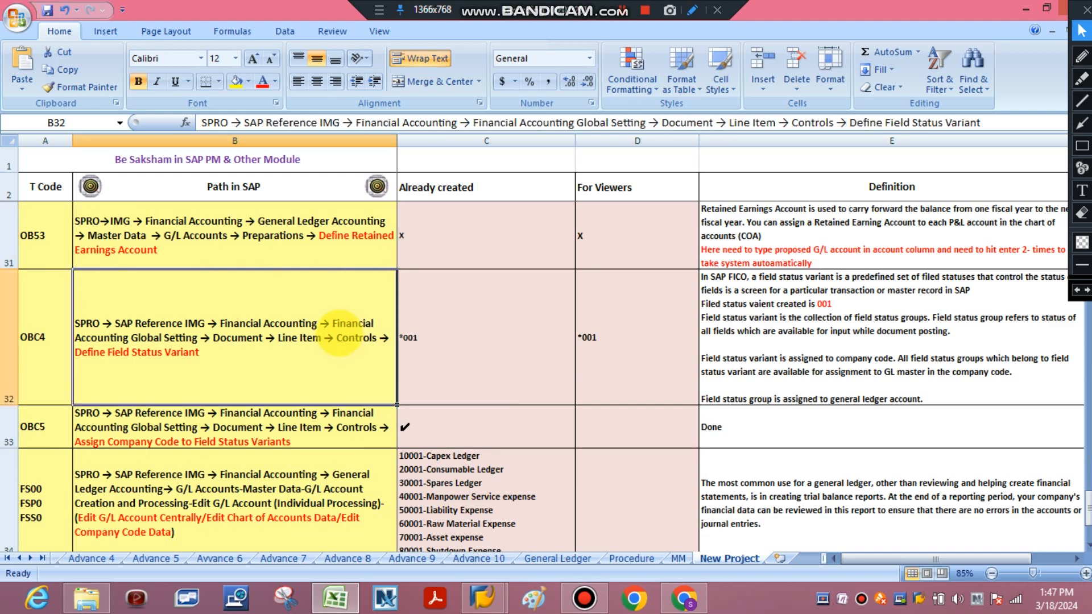
pyautogui.press('Down')
pyautogui.press('Down')
pyautogui.press('Down')
pyautogui.press('Up')
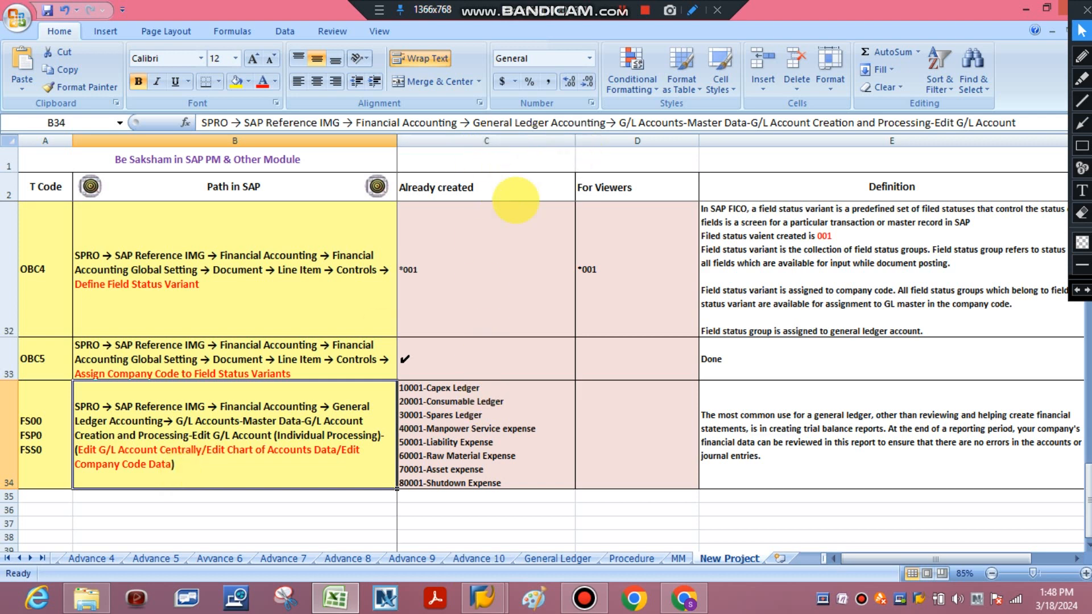
# Compare the Already created and For Viewers columns from the company code row down to the G/L account row
pyautogui.click(485, 139)
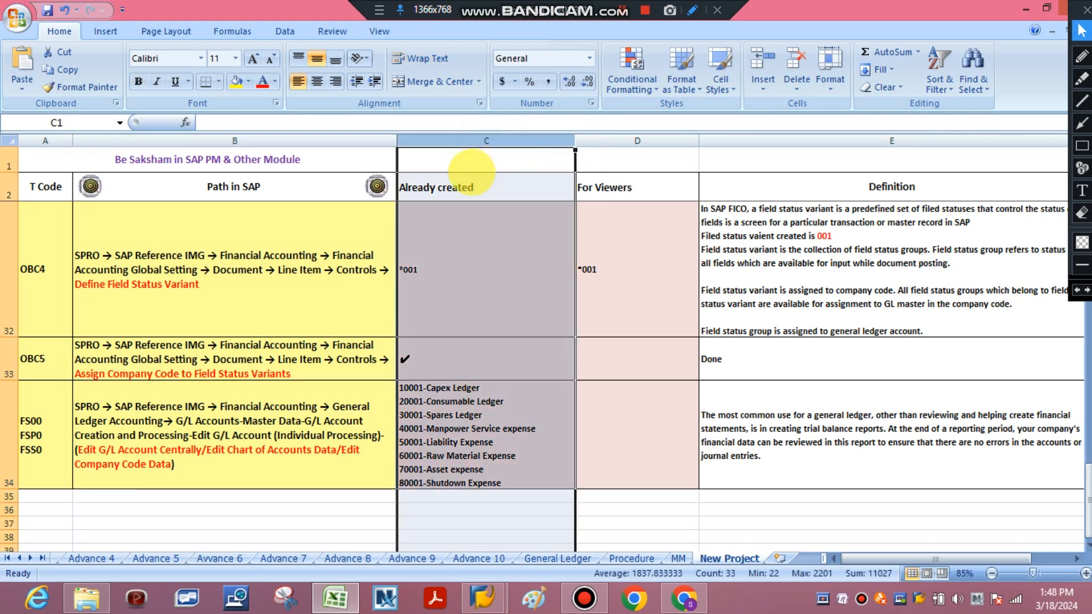
pyautogui.click(480, 165)
pyautogui.click(472, 186)
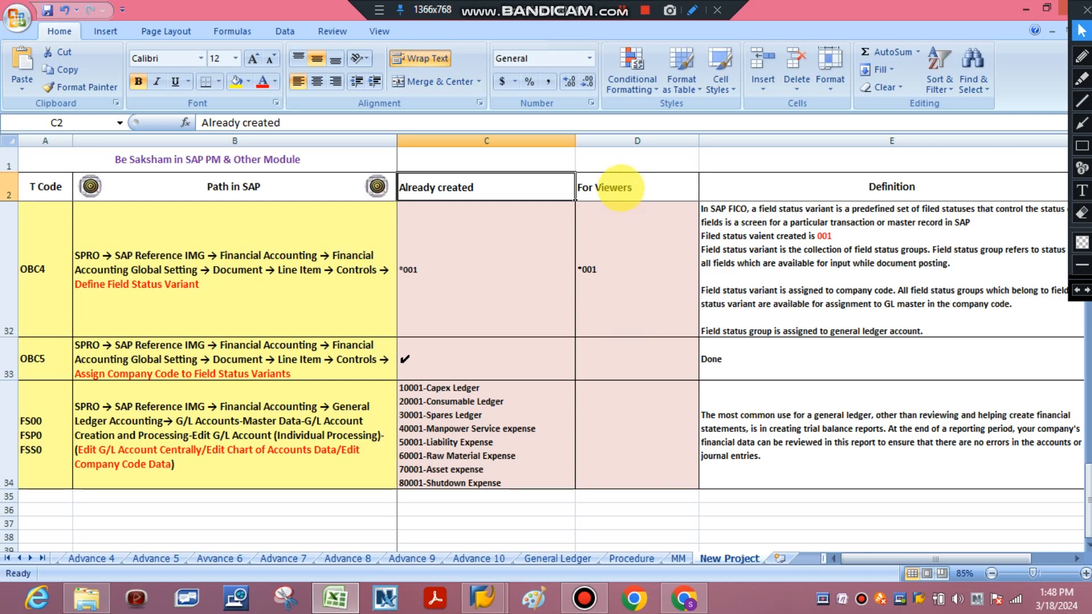
pyautogui.click(620, 186)
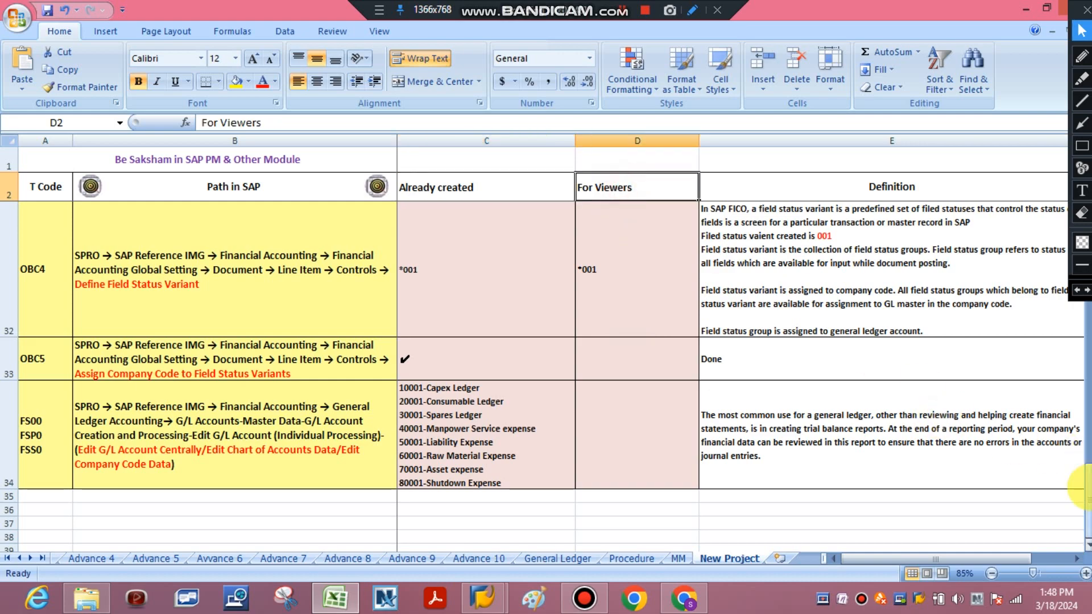
pyautogui.moveTo(1083, 477); pyautogui.dragTo(1080, 165)
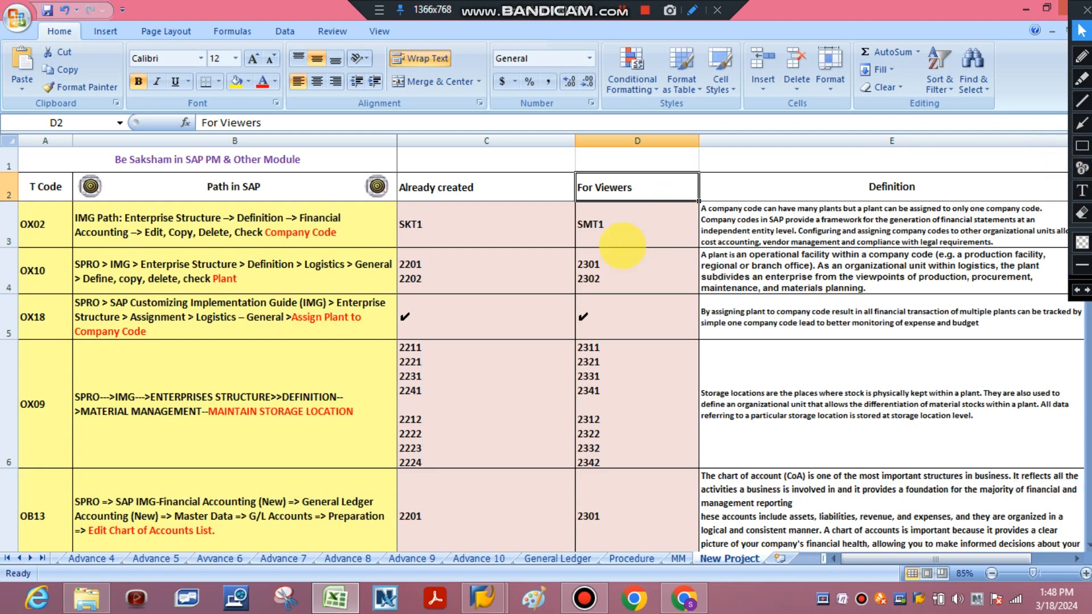
pyautogui.click(622, 234)
pyautogui.click(459, 227)
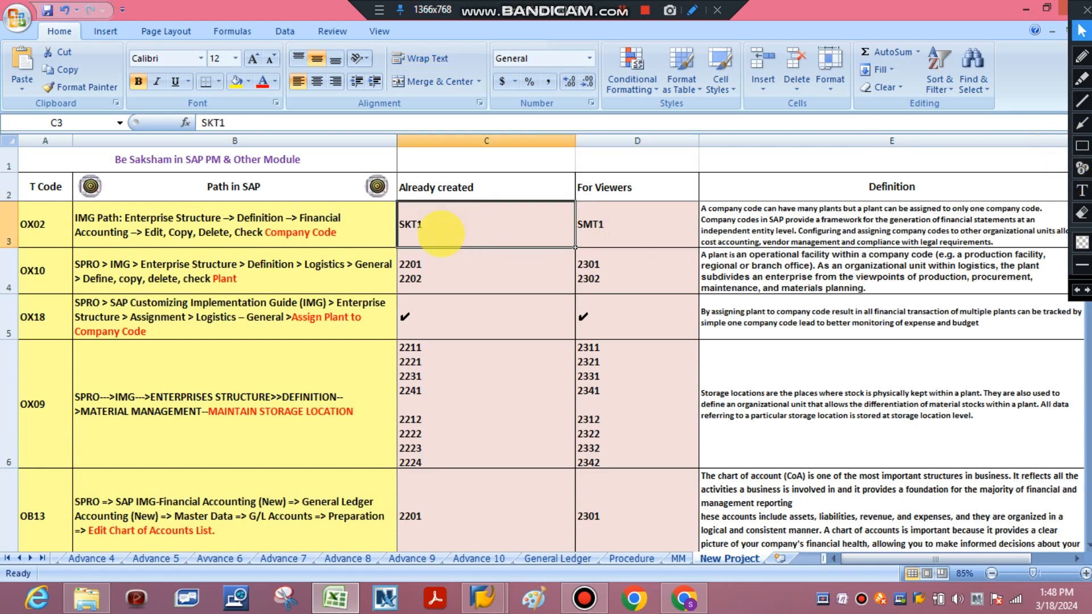
pyautogui.click(734, 375)
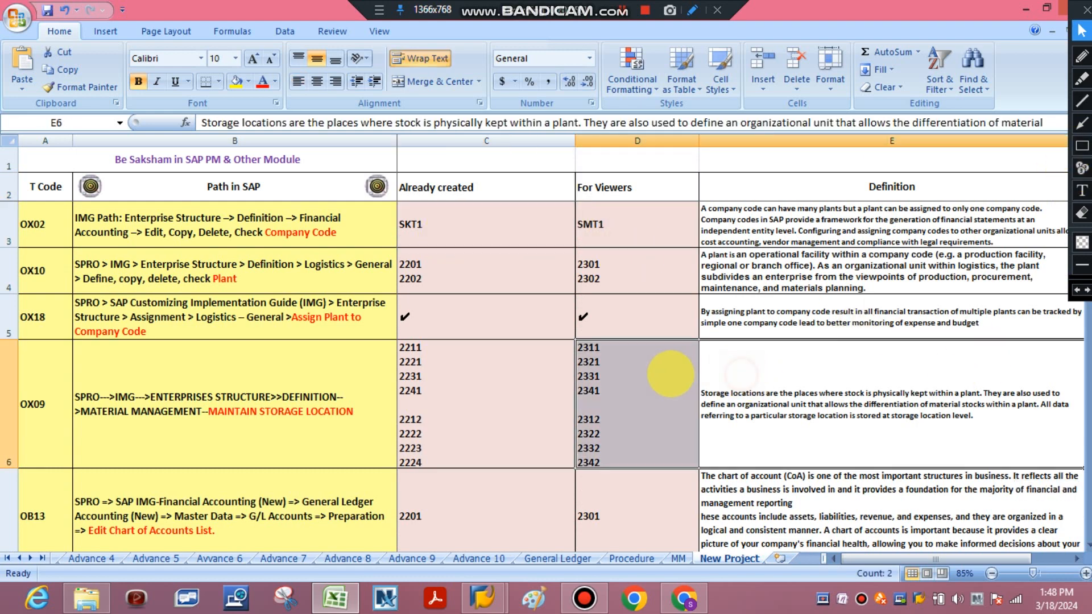
pyautogui.click(671, 374)
pyautogui.press('Down')
pyautogui.press('Down')
pyautogui.press('Down')
pyautogui.press('Down')
pyautogui.press('Down')
pyautogui.press('Down')
pyautogui.press('Down')
pyautogui.press('Down')
pyautogui.press('Down')
pyautogui.press('Down')
pyautogui.press('Down')
pyautogui.press('Down')
pyautogui.press('Down')
pyautogui.press('Down')
pyautogui.press('Down')
pyautogui.press('Down')
pyautogui.press('Down')
pyautogui.press('Down')
pyautogui.press('Down')
pyautogui.press('Down')
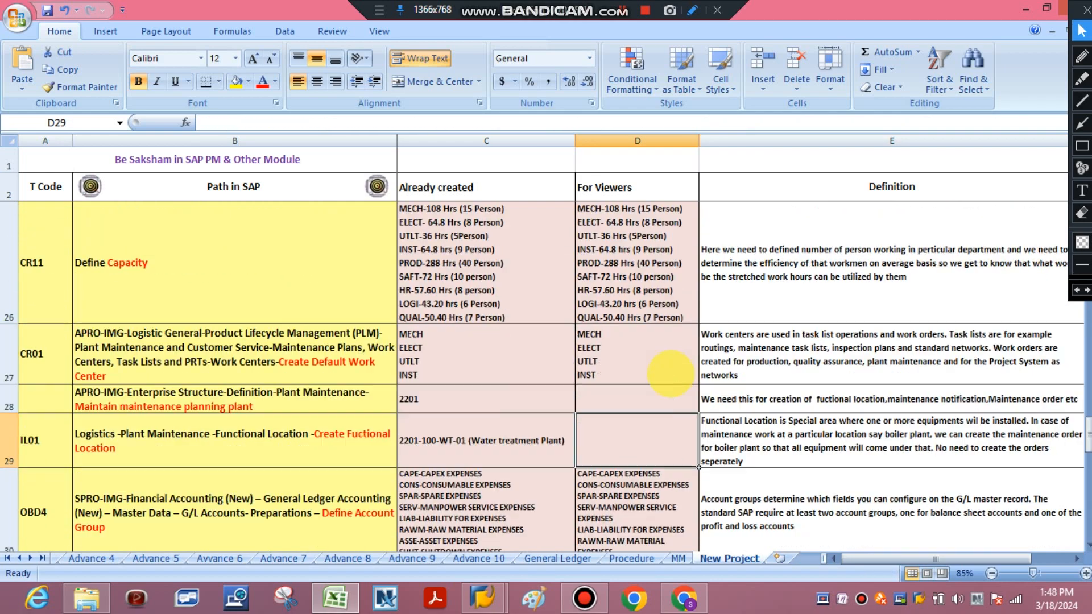
pyautogui.click(653, 408)
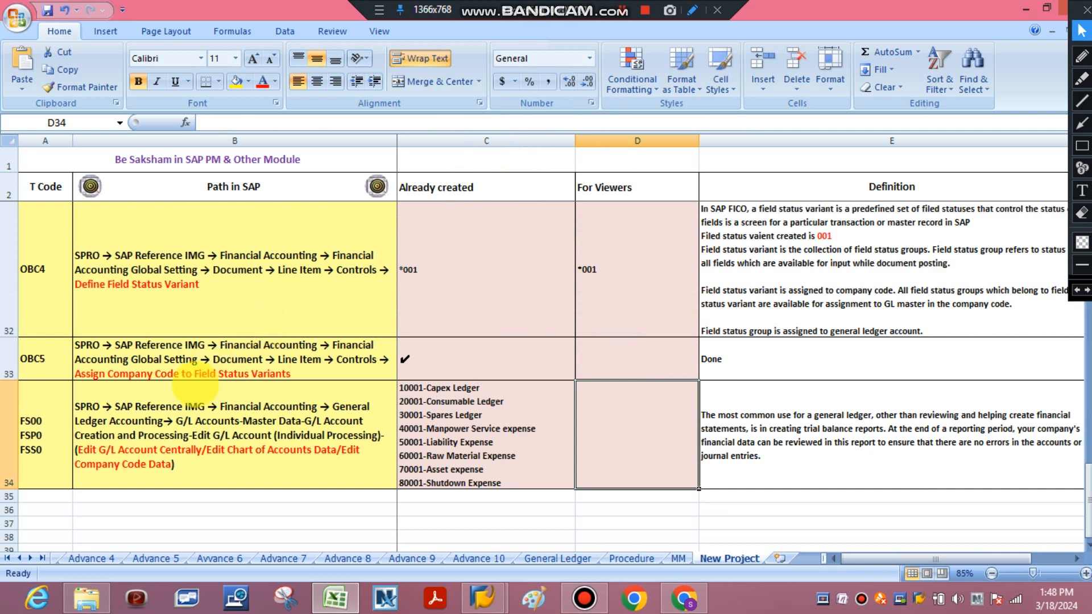
# Examine row 34's SAP path, already created ledgers, general ledger definition and T codes
pyautogui.click(147, 400)
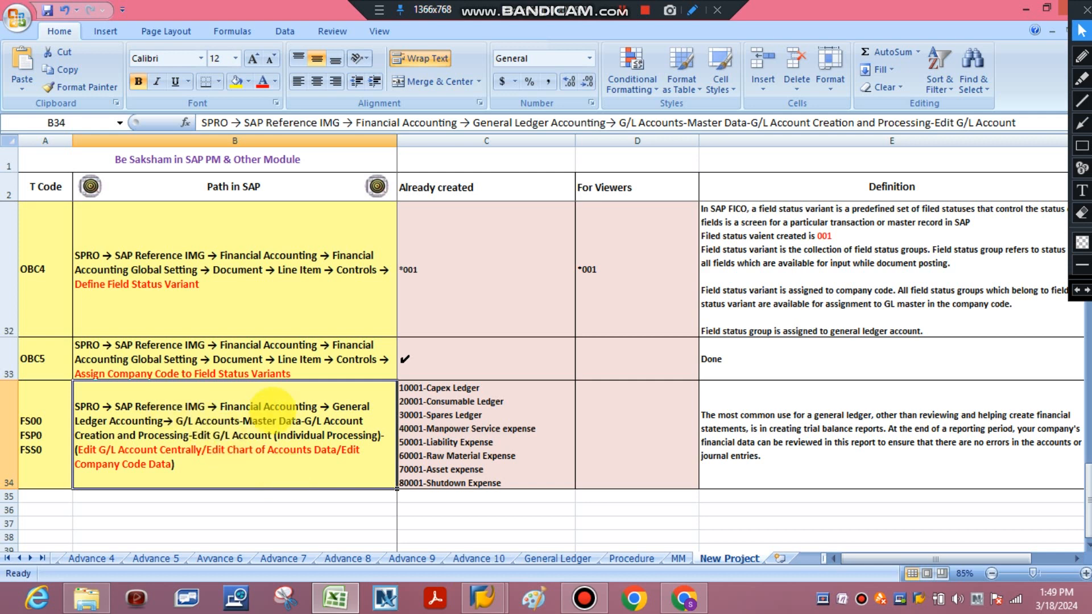
pyautogui.click(410, 432)
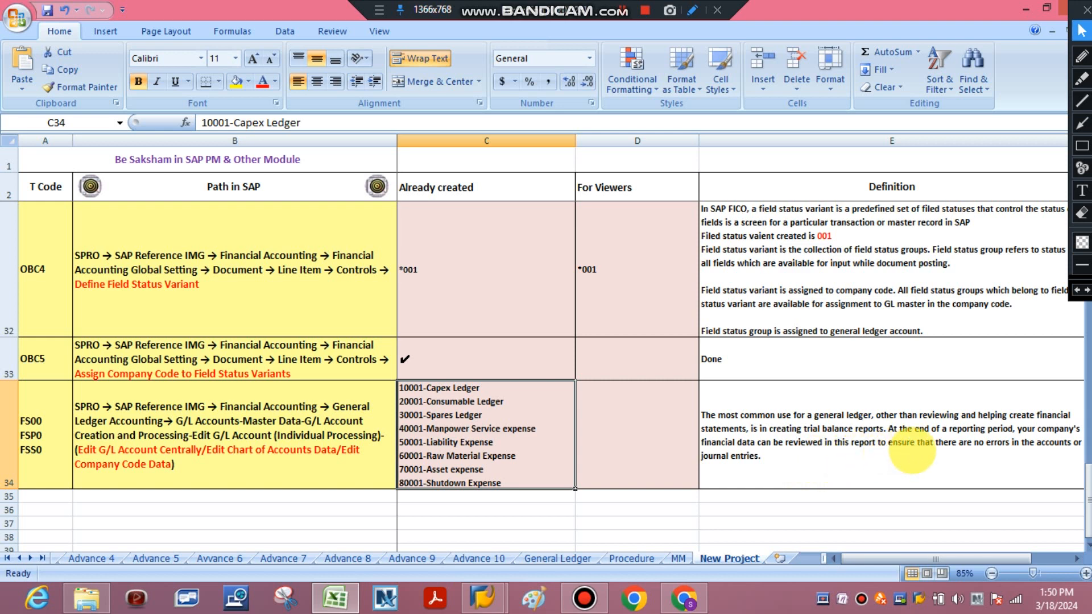
pyautogui.click(750, 458)
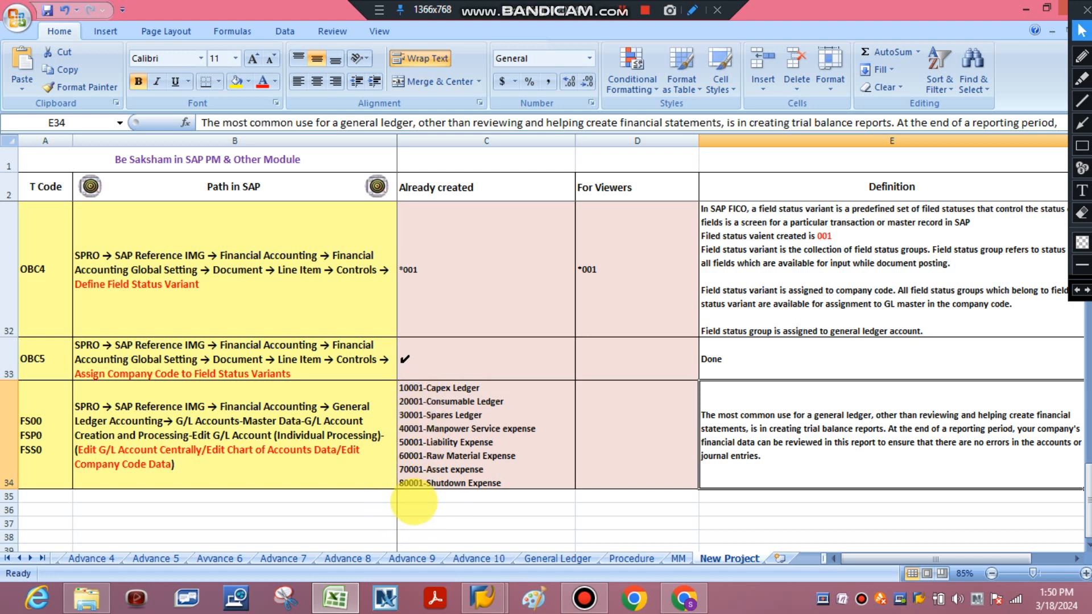
pyautogui.click(57, 435)
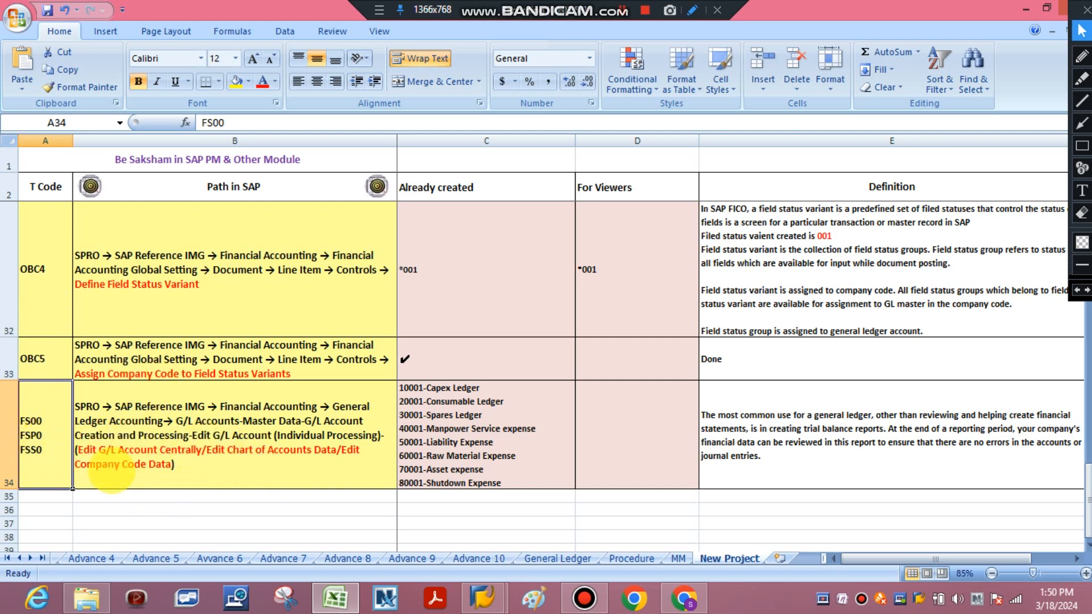
# Switch to SAP, leave the company code data transaction and start FS00 to edit G/L accounts centrally
pyautogui.moveTo(482, 597)
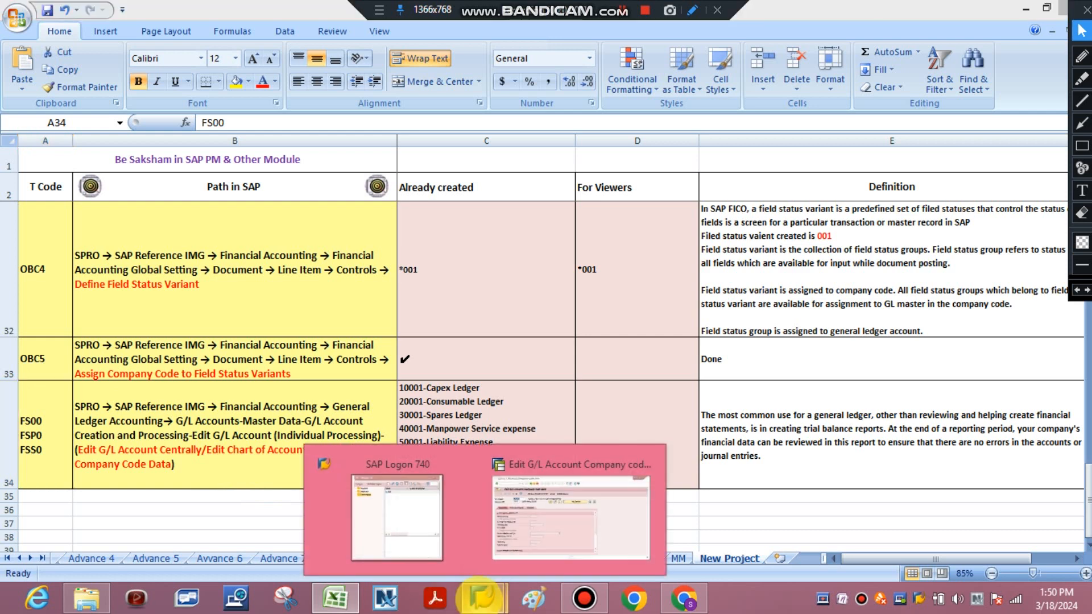
pyautogui.click(541, 483)
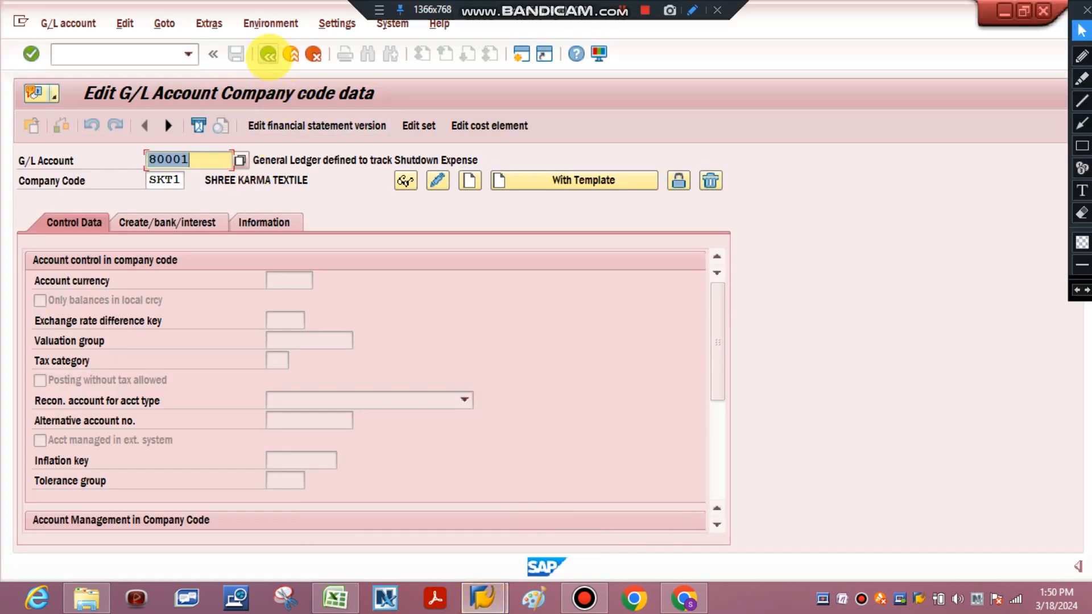
pyautogui.click(290, 54)
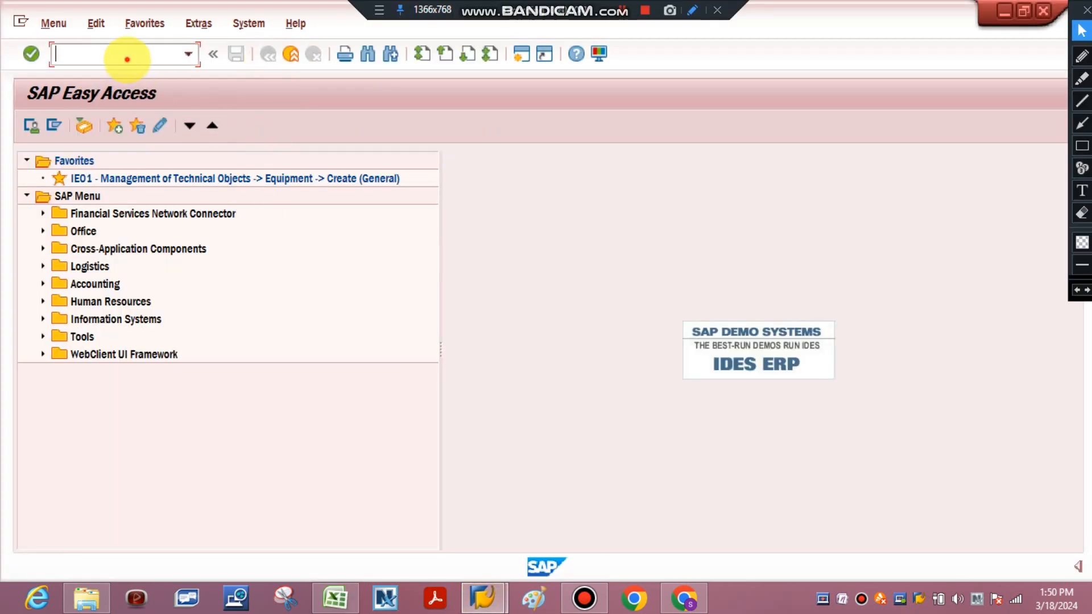
pyautogui.write('fs')
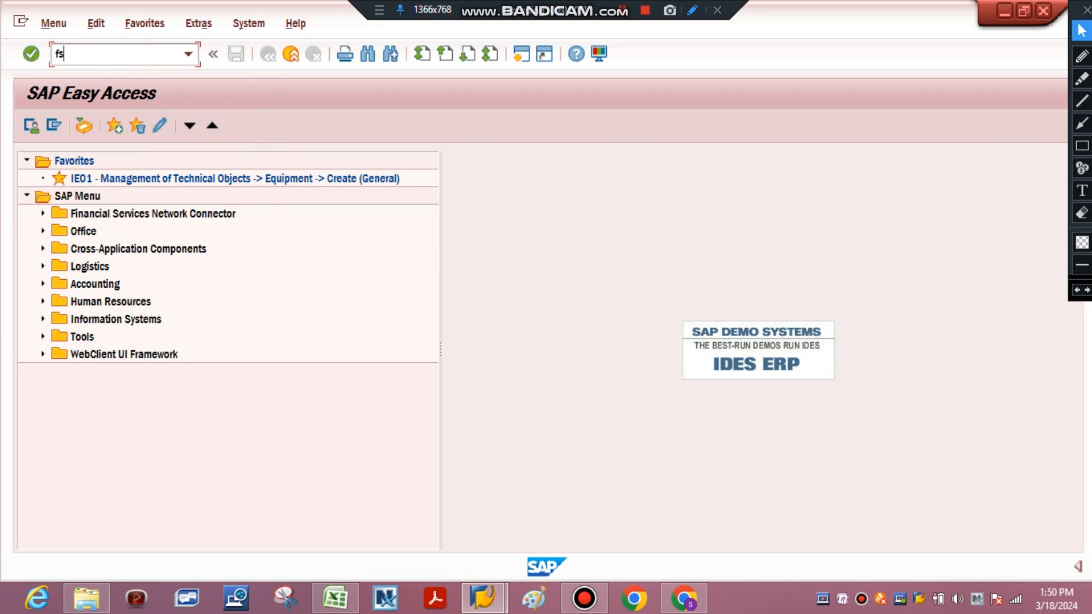
pyautogui.write('00')
pyautogui.press('Return')
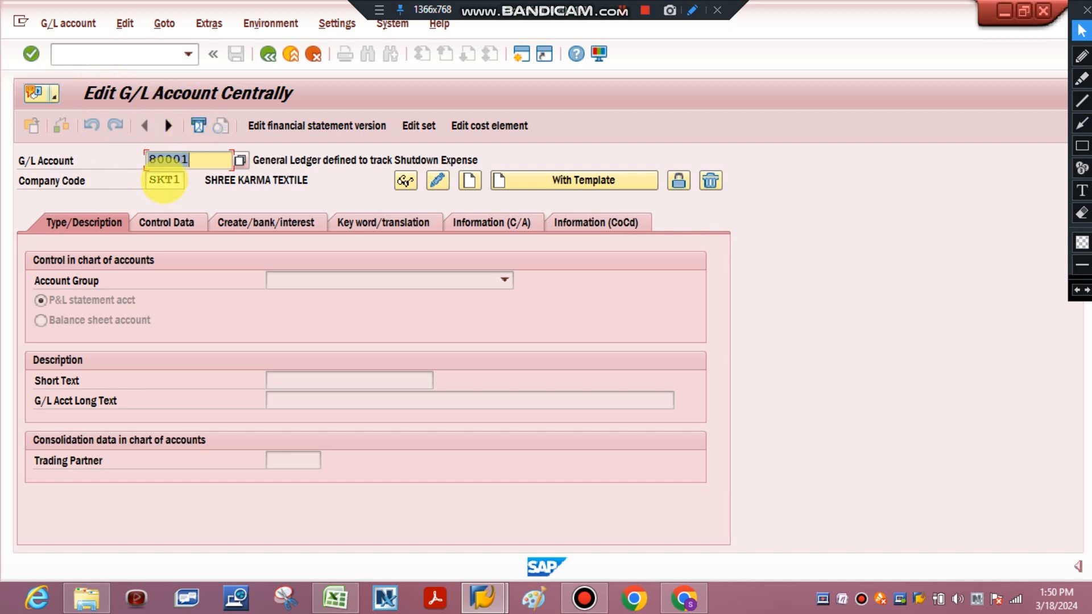
# Restart transaction FS00, change the company code to SMT1 and dismiss the information dialog
pyautogui.click(268, 55)
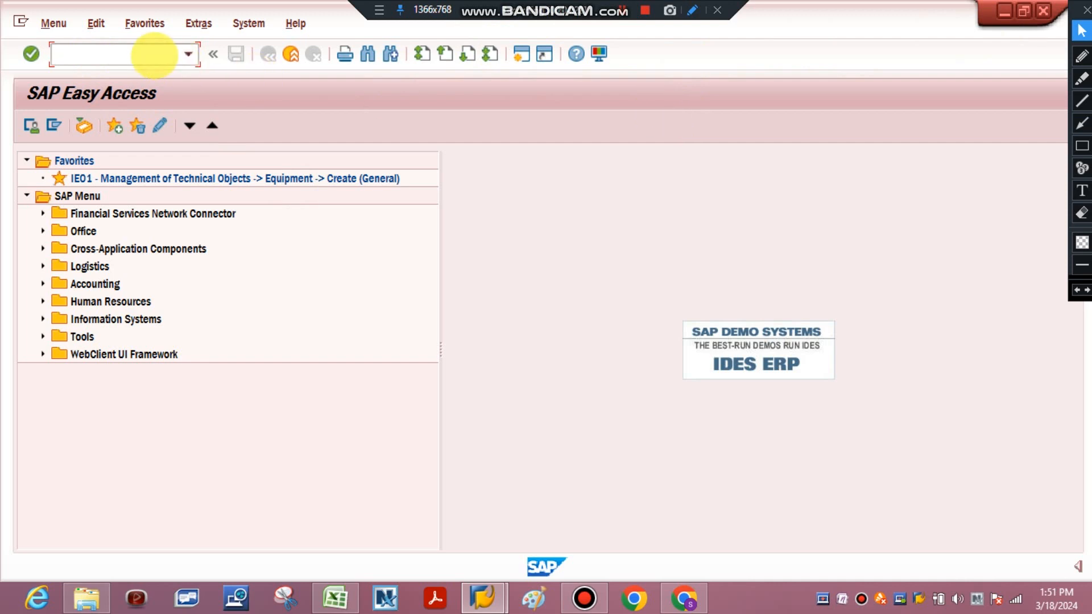
pyautogui.write('fs00')
pyautogui.press('Return')
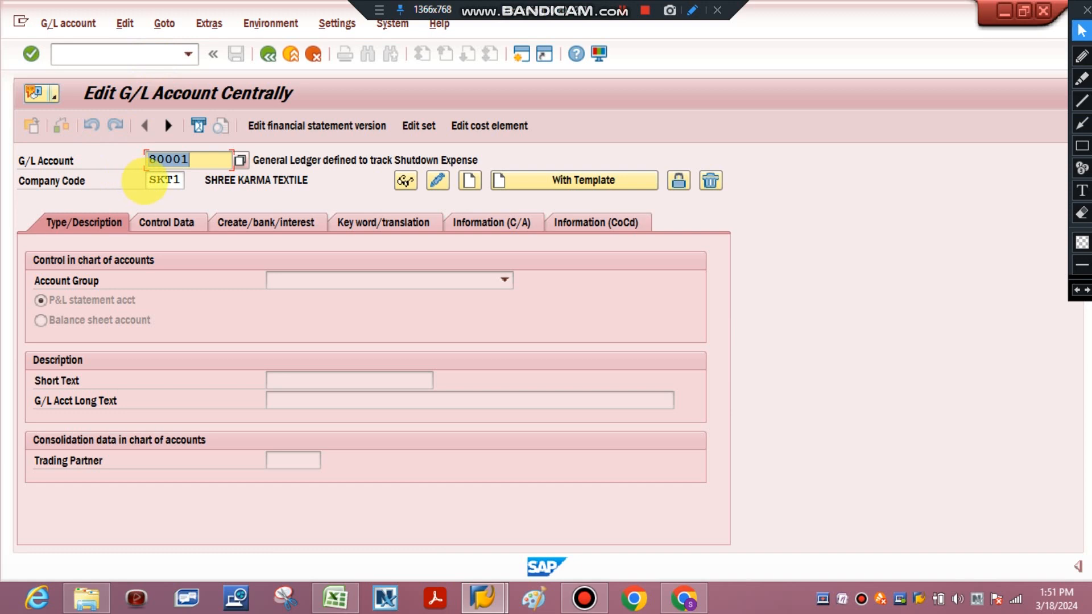
pyautogui.press('Tab')
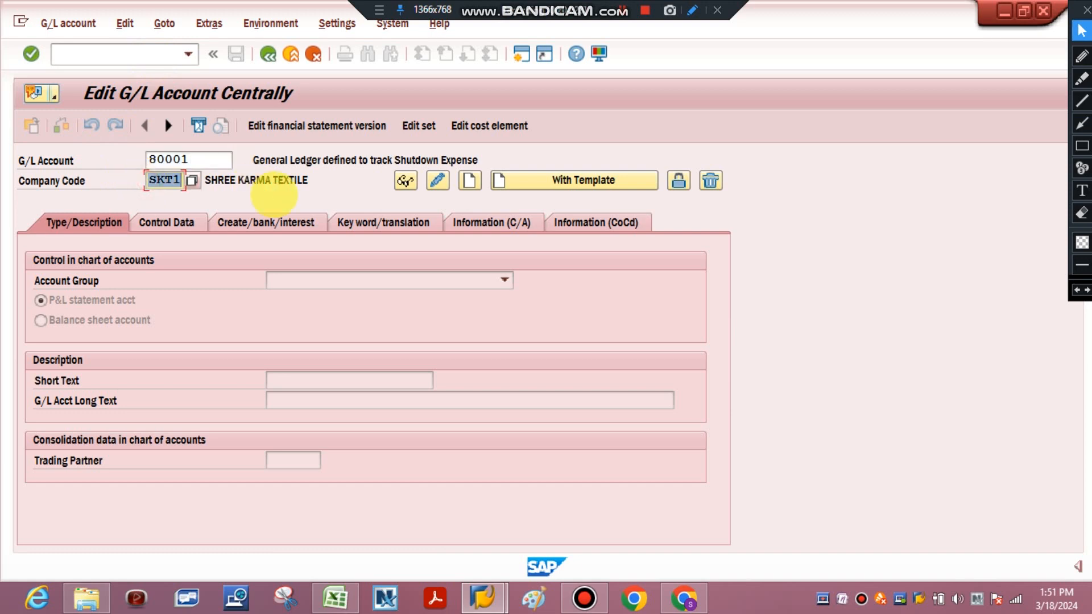
pyautogui.write('SMT')
pyautogui.press('Return')
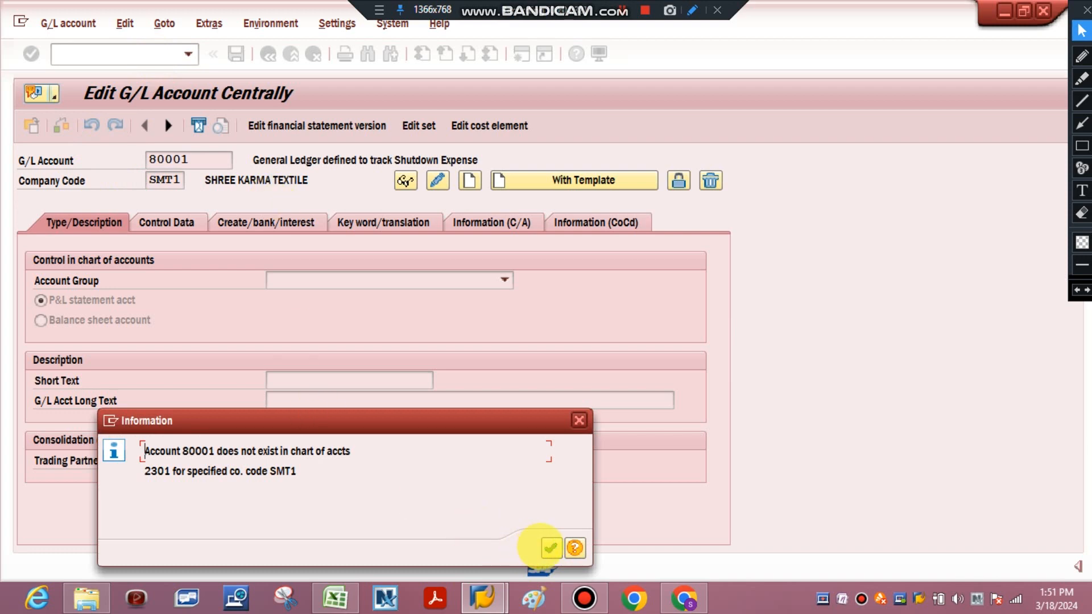
pyautogui.click(550, 547)
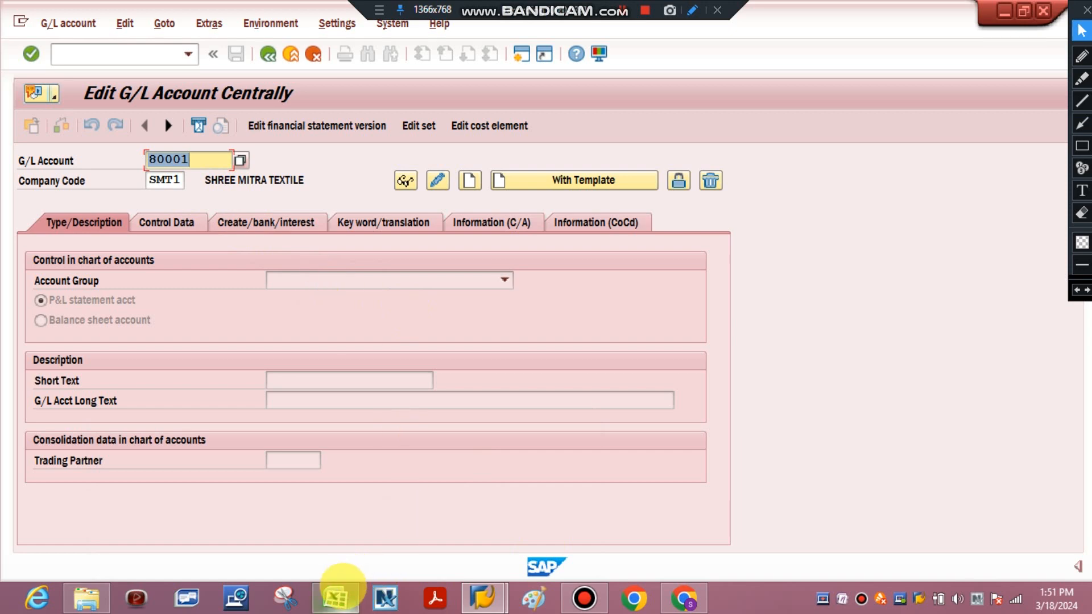
# Check the ledger list in the Excel sheet, then begin creating G/L account 10001 in SAP for company code SMT1
pyautogui.click(336, 594)
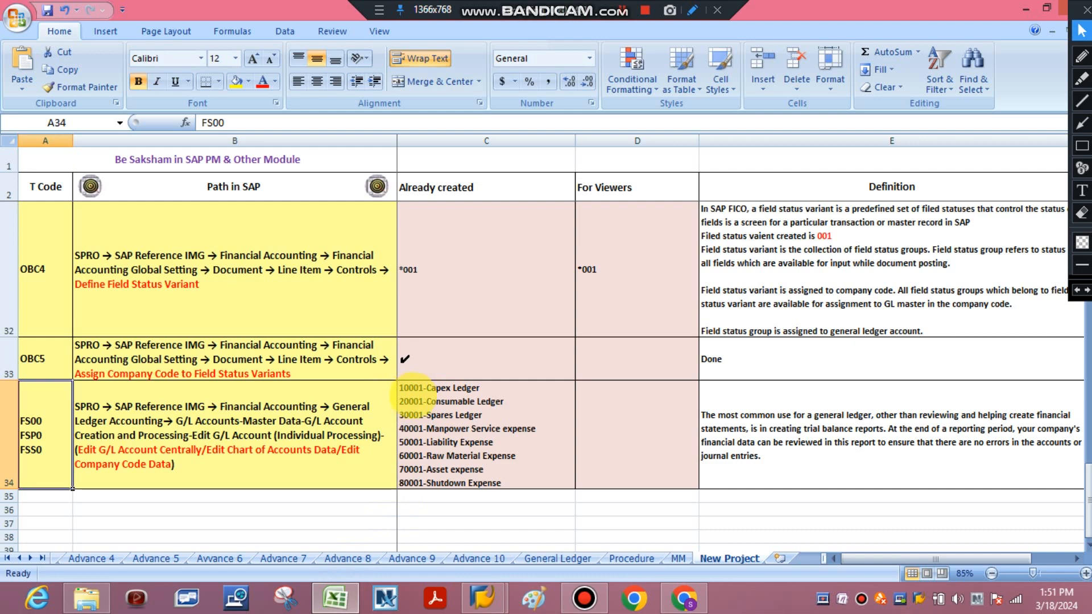
pyautogui.click(336, 596)
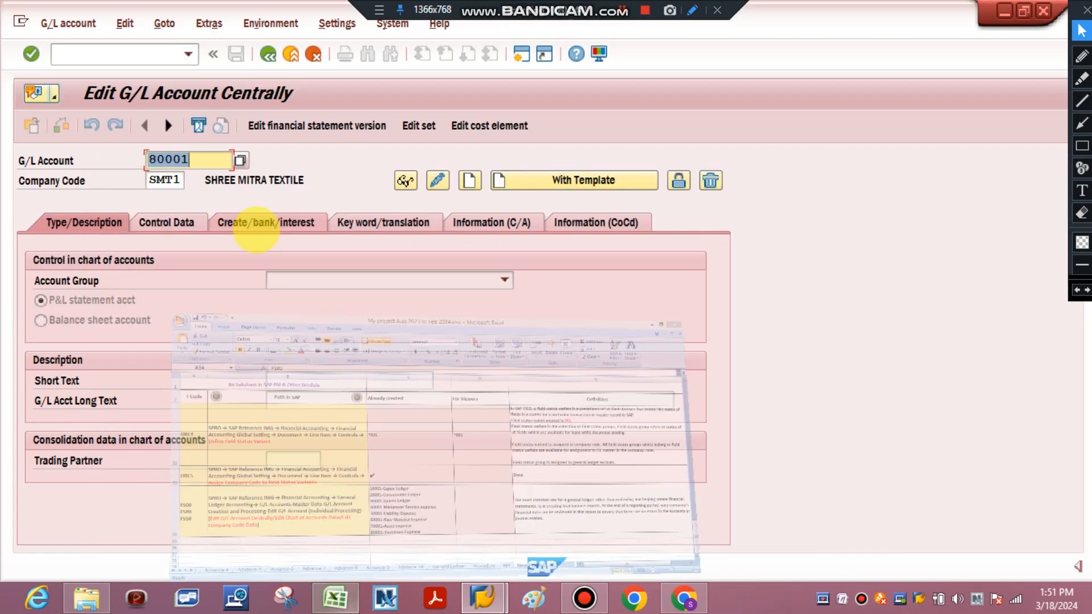
pyautogui.write('10')
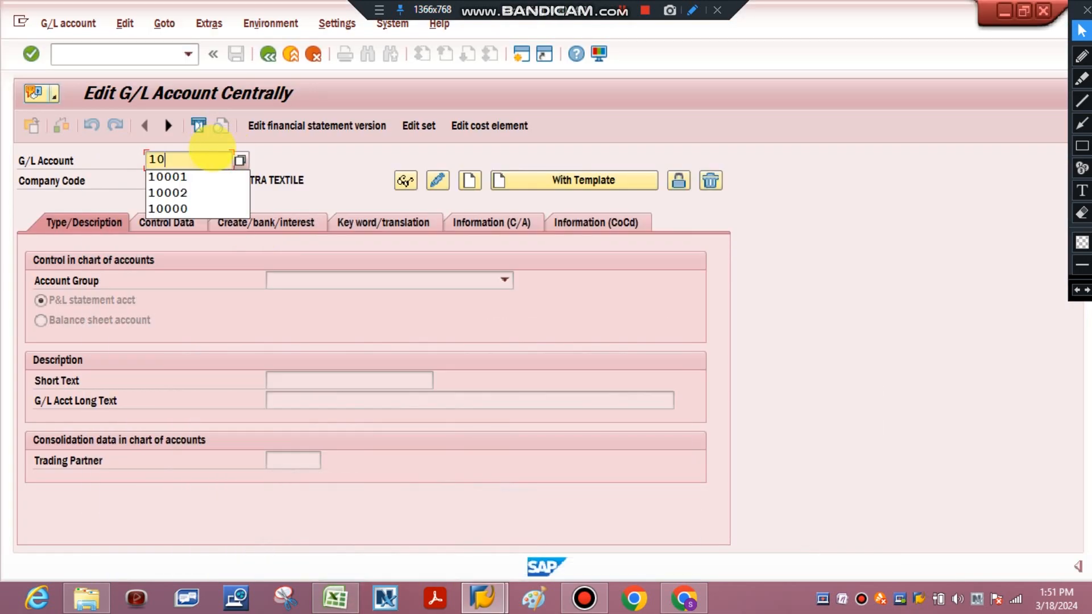
pyautogui.write('001')
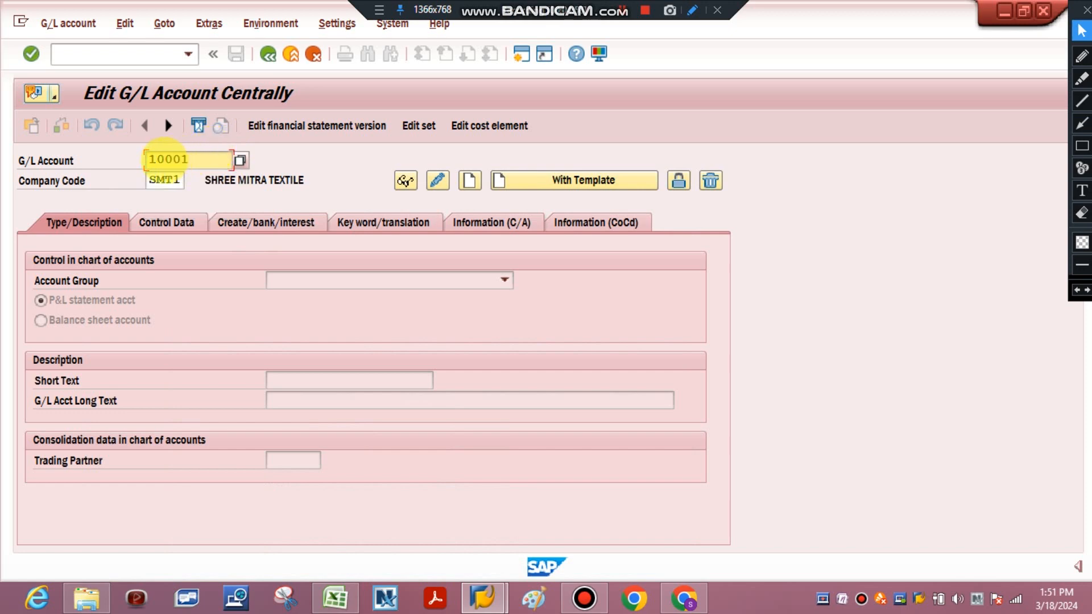
pyautogui.click(469, 181)
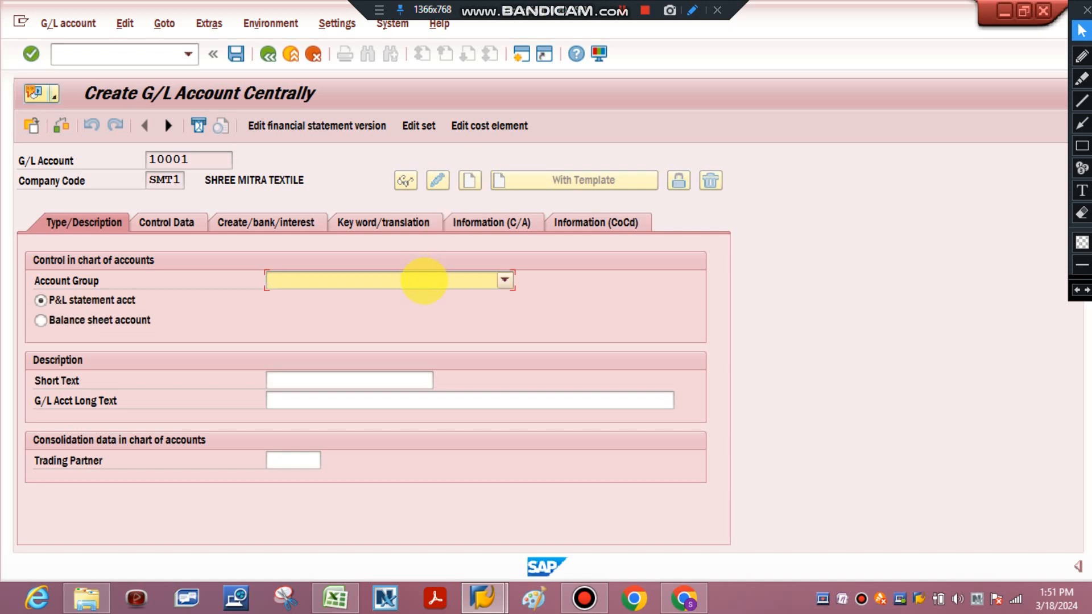
# Examine the account groups in the OBD4 row of the Excel sheet and the G/L ledger row, then return to SAP
pyautogui.click(424, 281)
pyautogui.click(320, 602)
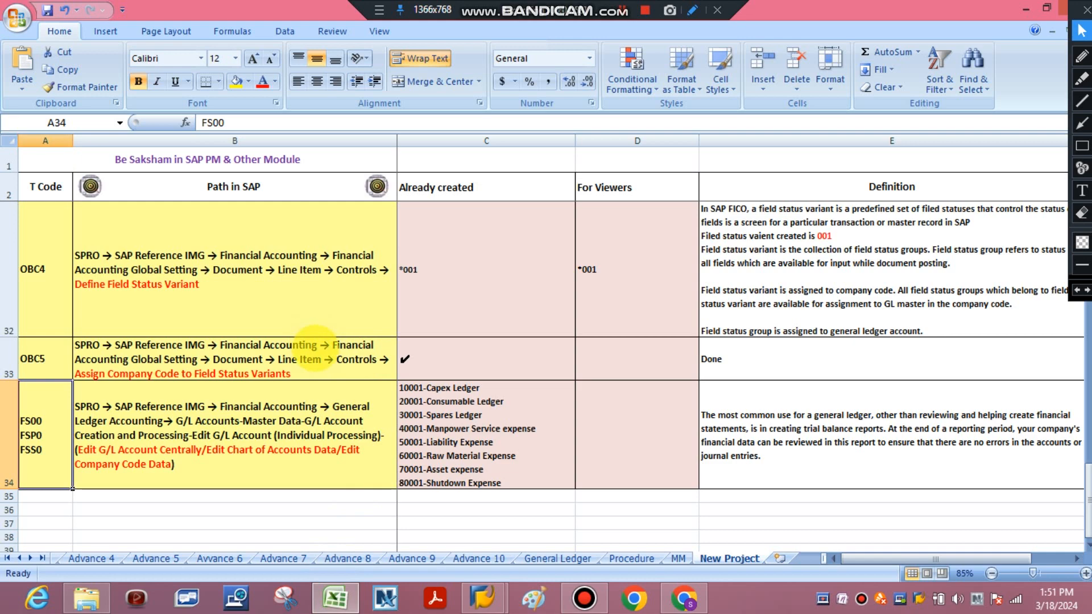
pyautogui.click(307, 318)
pyautogui.press('Up')
pyautogui.press('Up')
pyautogui.press('Up')
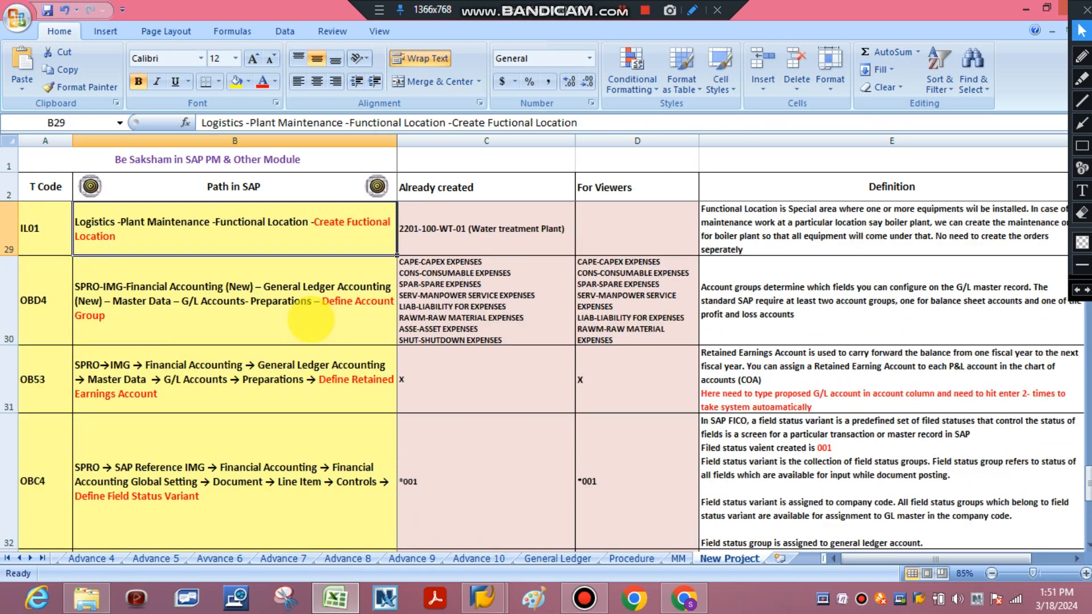
pyautogui.click(317, 319)
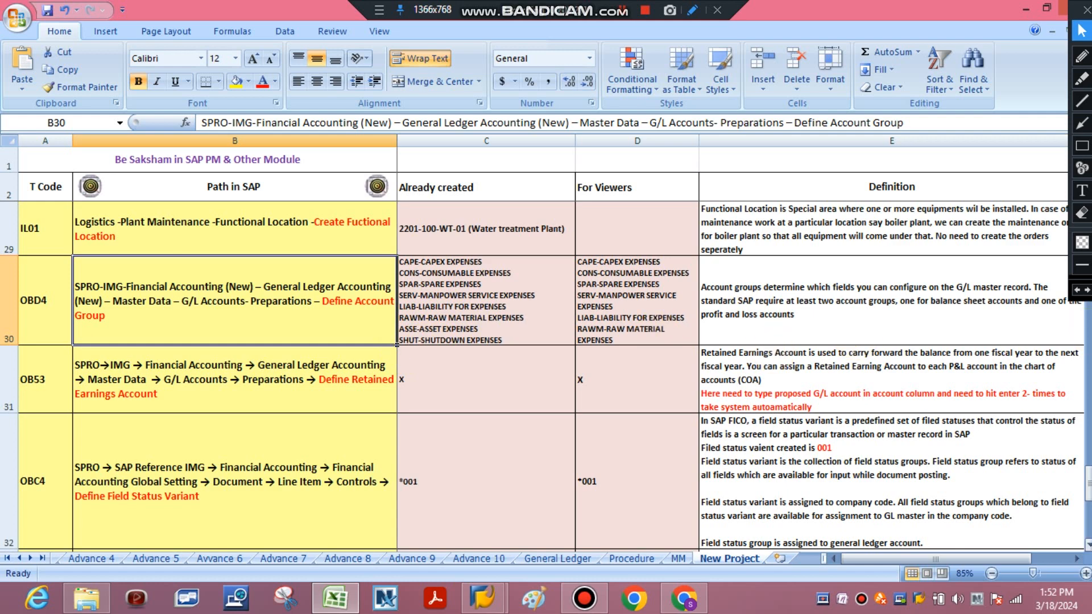
pyautogui.moveTo(1088, 484); pyautogui.dragTo(1087, 490)
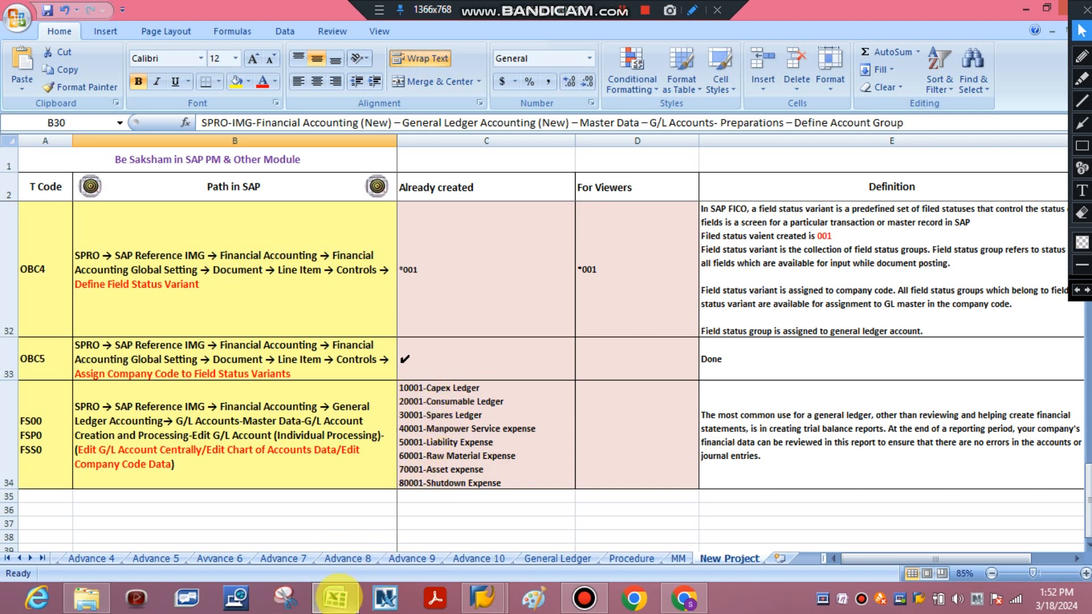
pyautogui.click(336, 597)
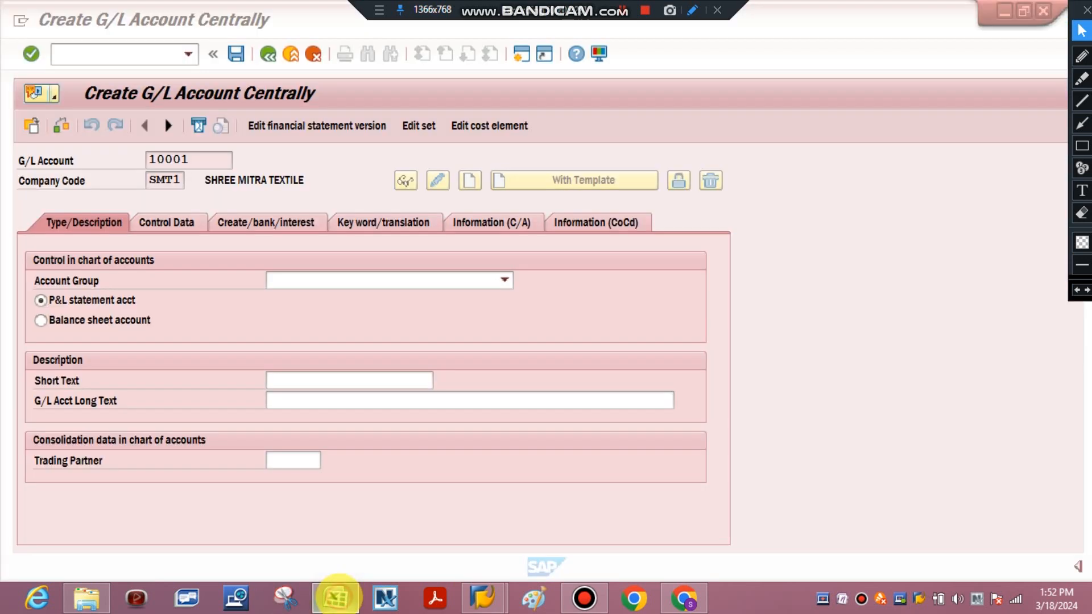
# Assign the Capex EXPENSES account group and enter short text "Capex expenses" and long text "General Ledger defined to track Capex Expense"
pyautogui.click(416, 279)
pyautogui.click(402, 313)
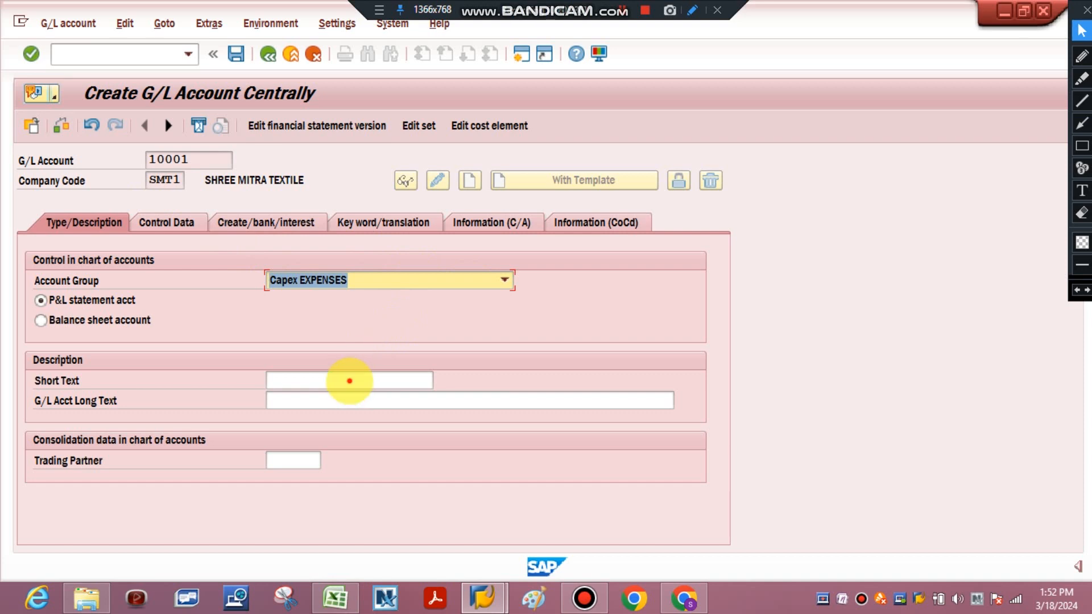
pyautogui.click(349, 381)
pyautogui.write('Ca')
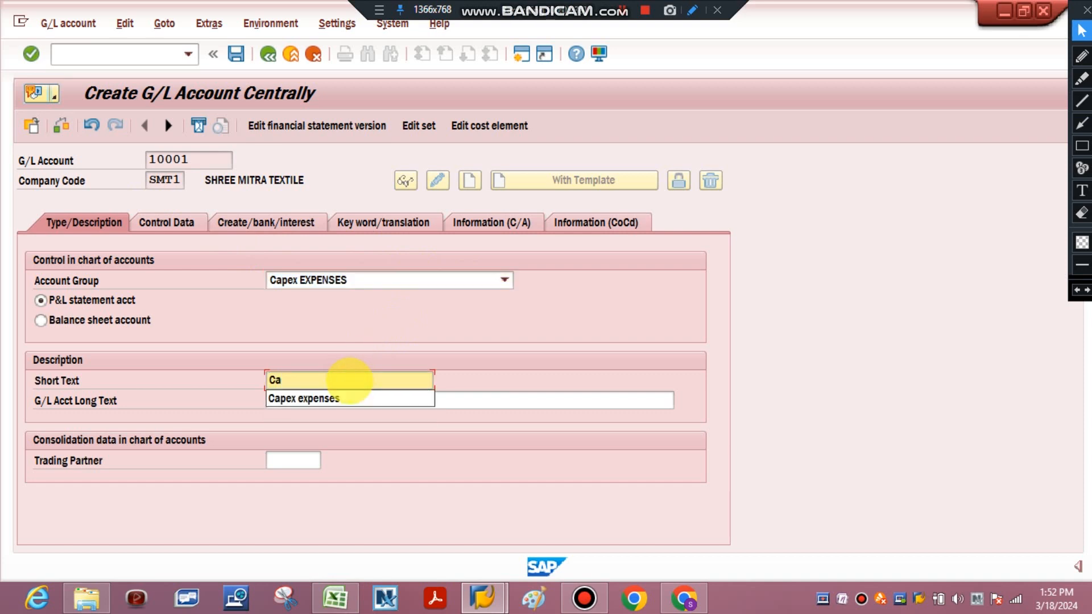
pyautogui.click(346, 396)
pyautogui.click(346, 399)
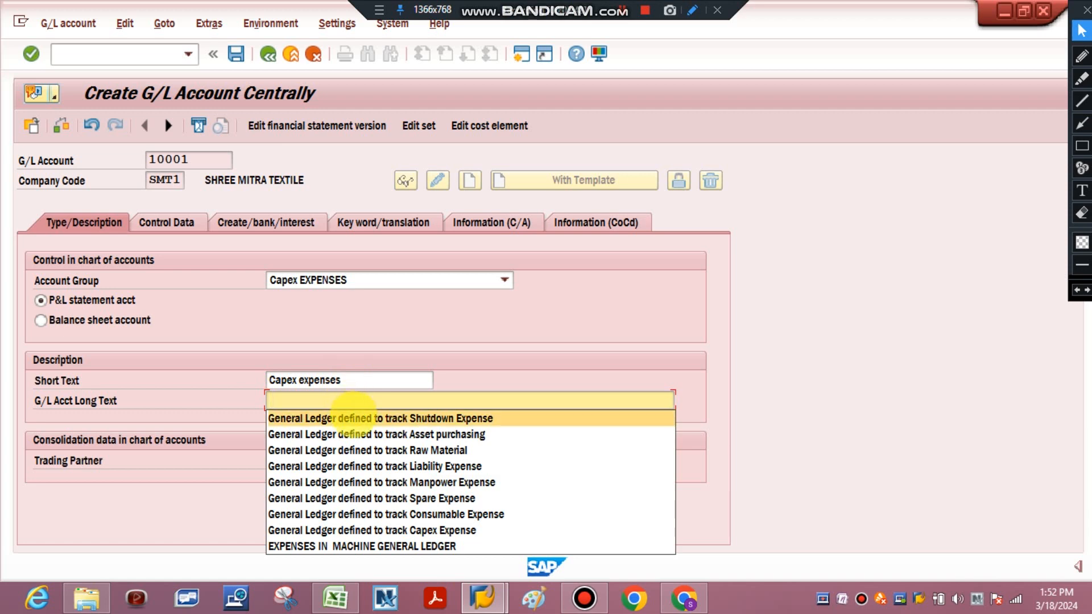
pyautogui.click(391, 530)
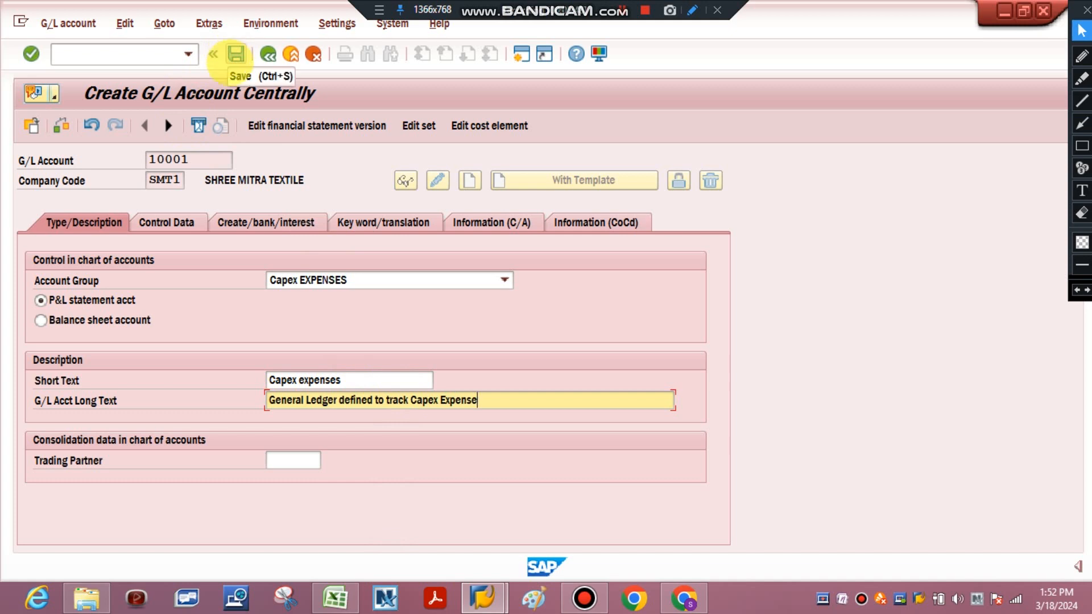
# Review the new account's control data, document creation, and keyword and translation settings, then return to its type and description
pyautogui.click(180, 212)
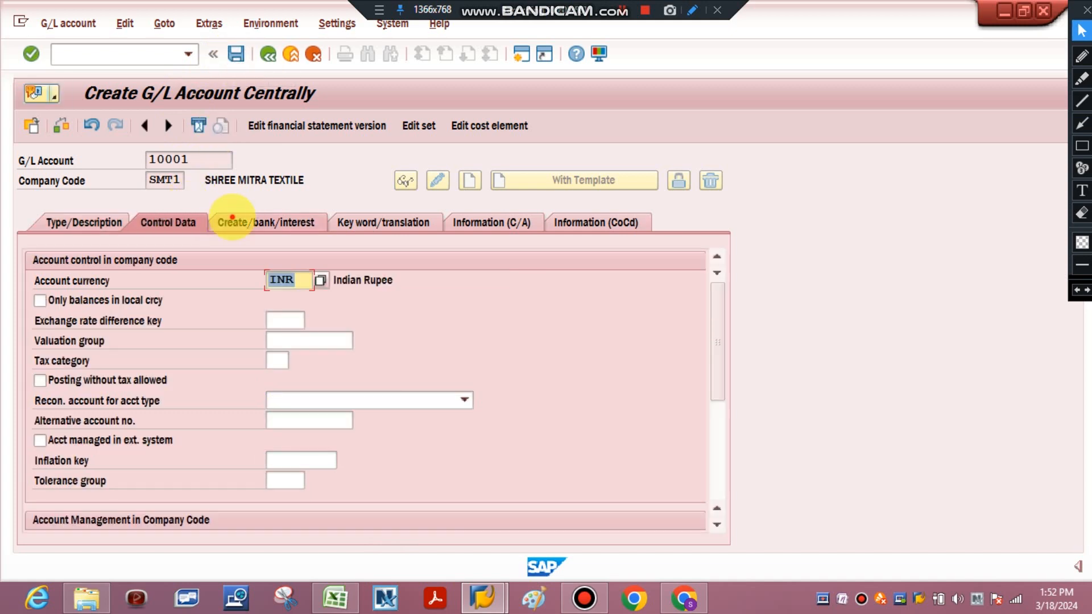
pyautogui.click(232, 218)
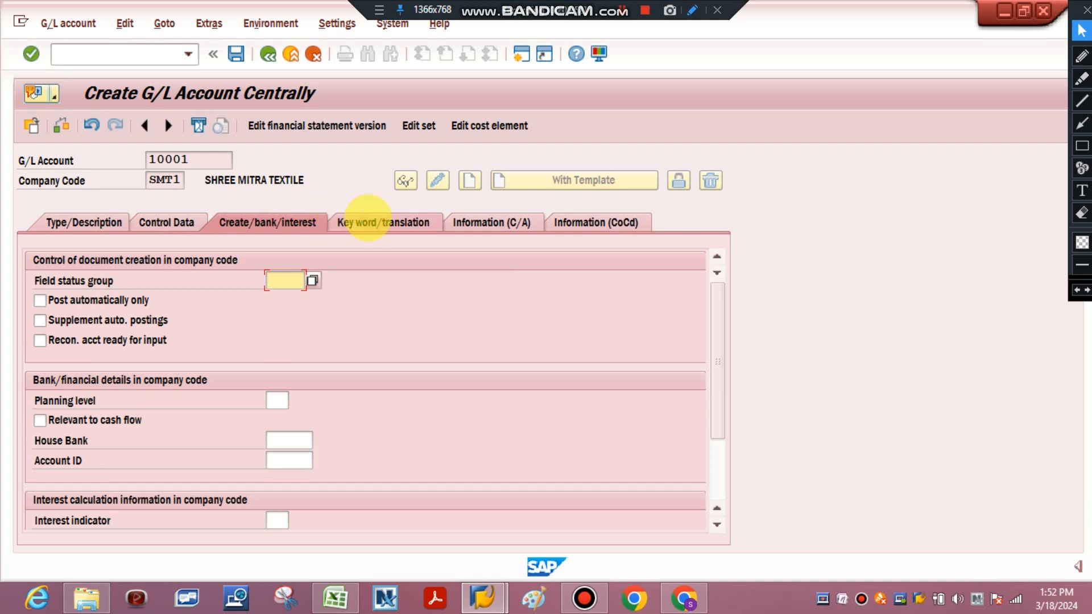
pyautogui.click(368, 219)
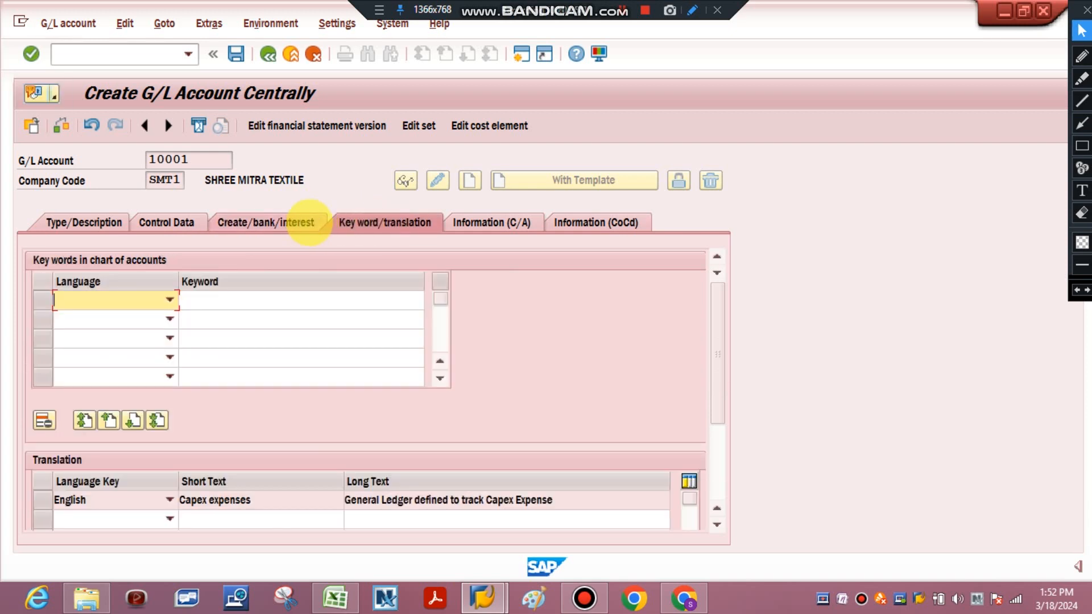
pyautogui.click(305, 222)
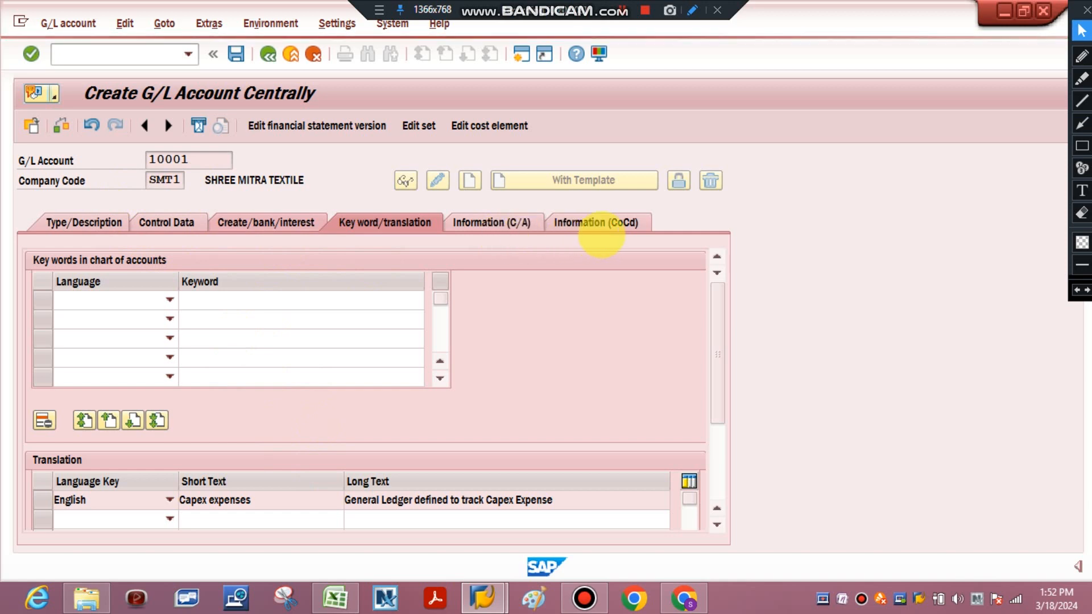
pyautogui.click(620, 222)
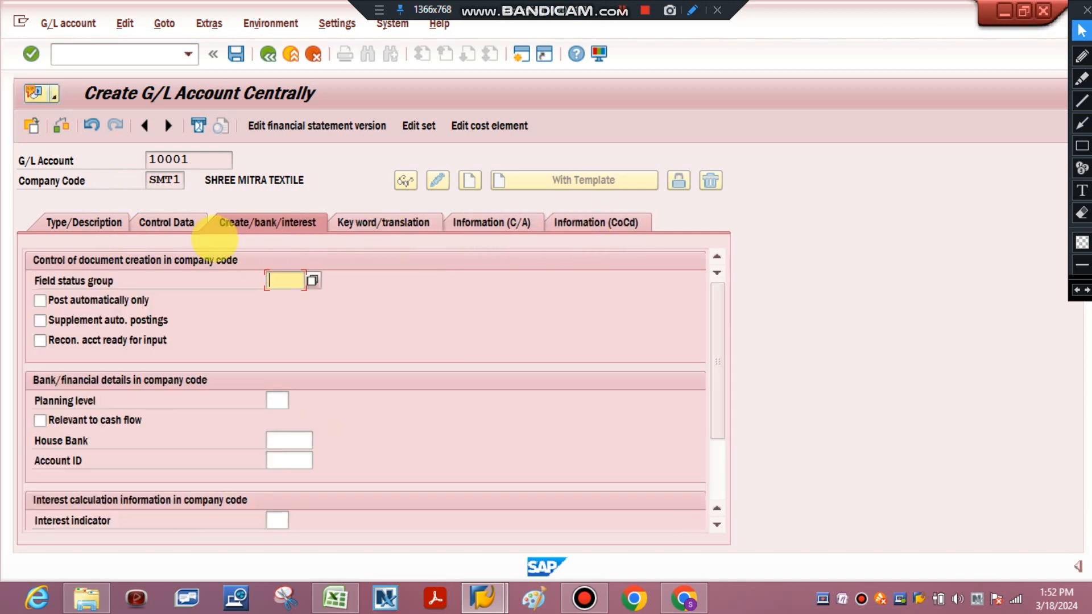
pyautogui.click(84, 222)
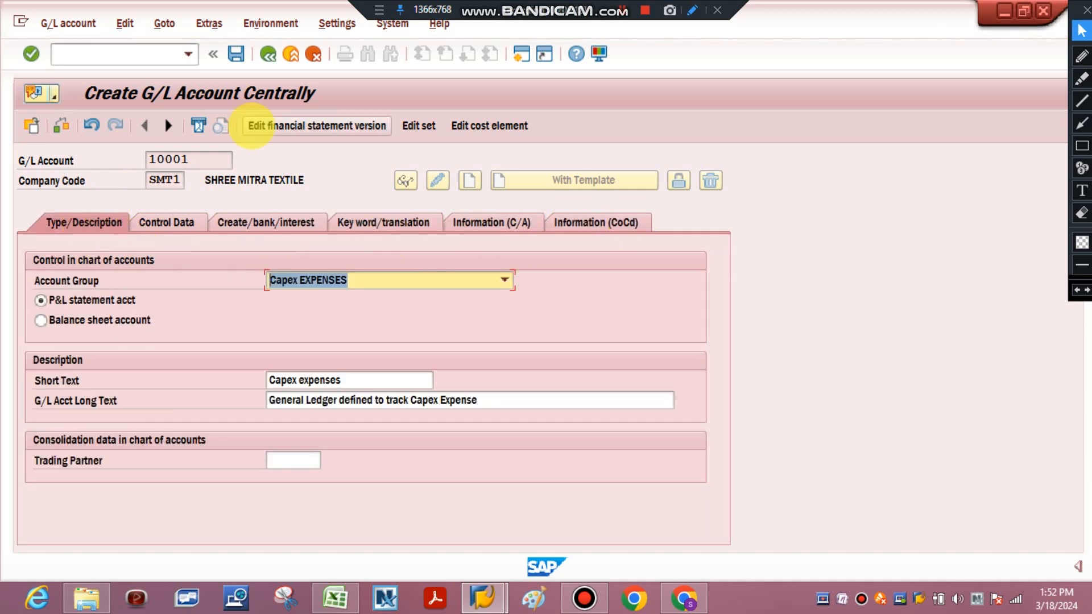
# Try to save G/L account 10001, close the message list and display the field status group setting
pyautogui.click(237, 53)
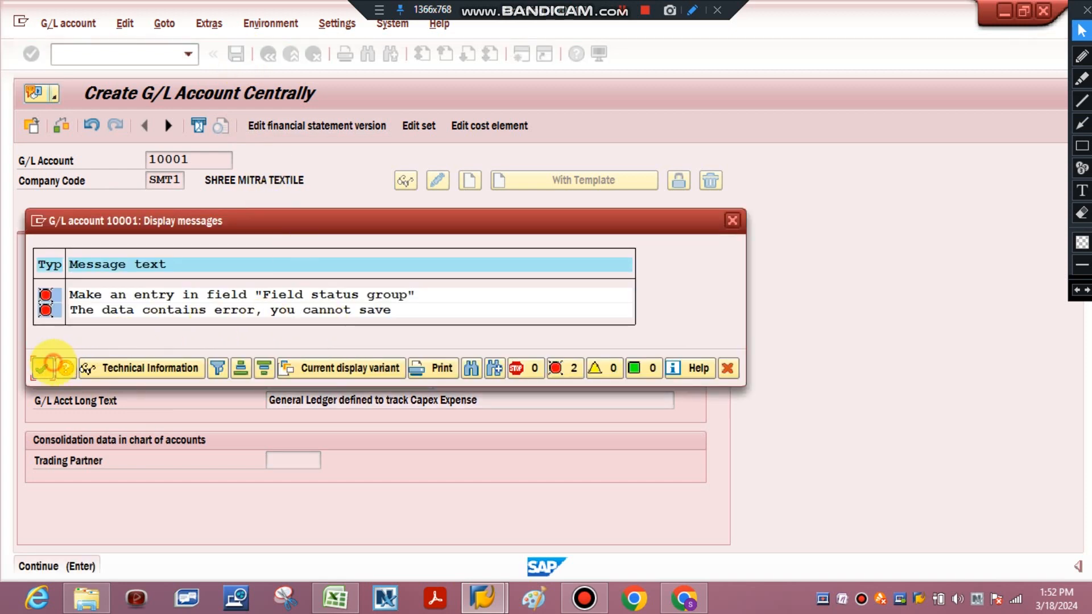
pyautogui.click(42, 368)
pyautogui.click(246, 226)
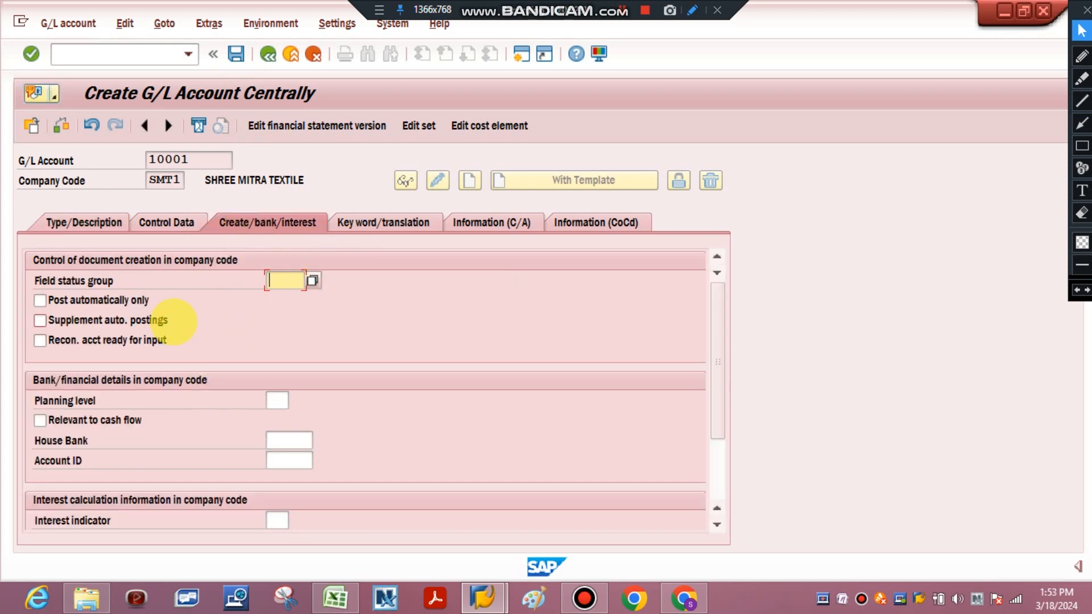
# Review the type and description entries and the company code control data of account 10001
pyautogui.click(183, 225)
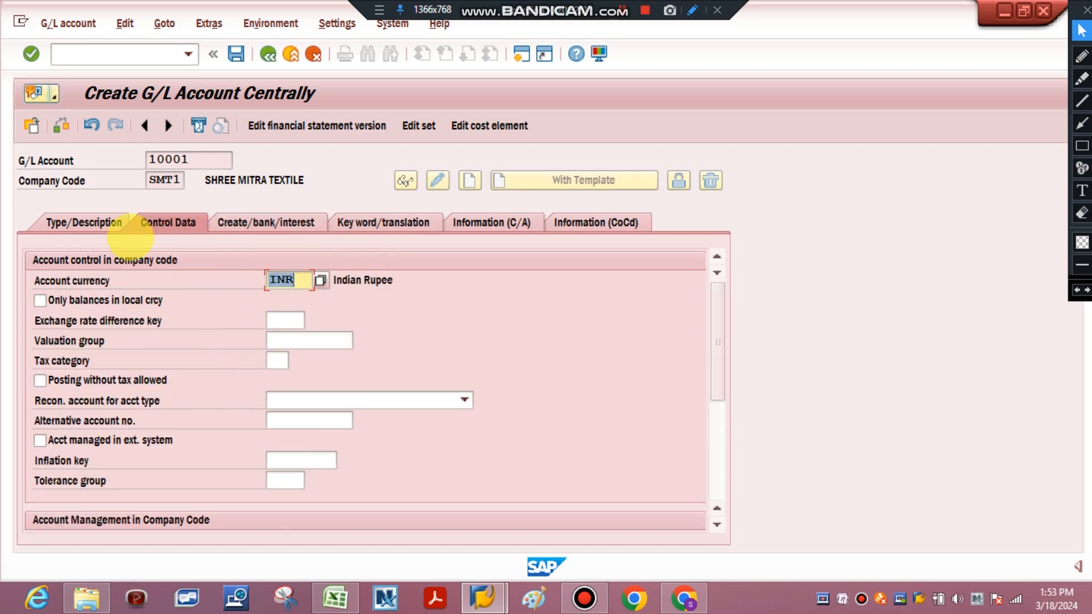
pyautogui.click(86, 223)
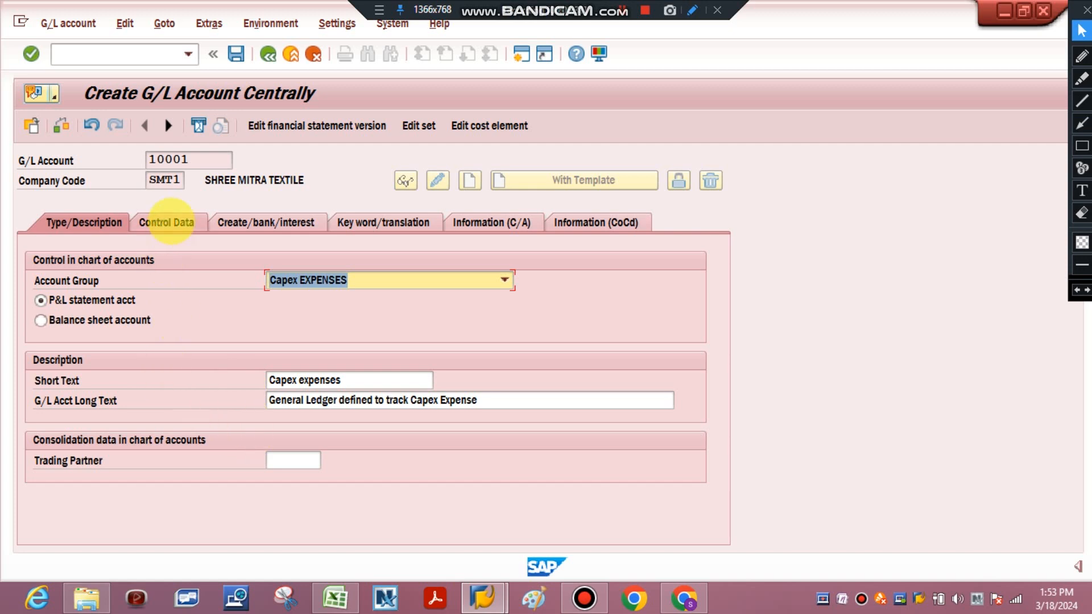
pyautogui.click(168, 221)
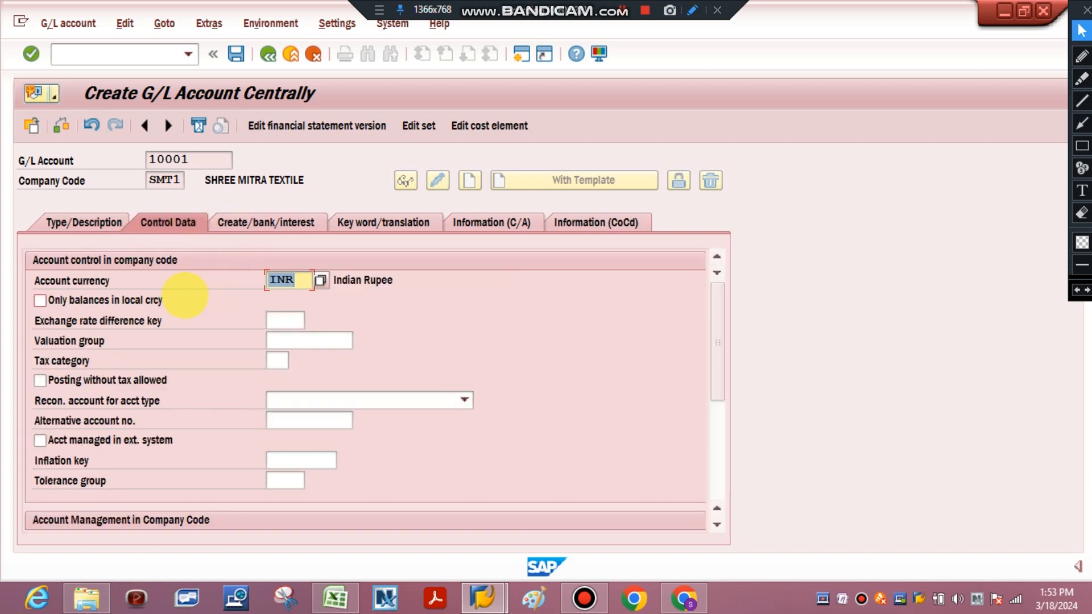
# Review the keyword and translation settings of account 10001, then try to assign field status group 001 in its document creation settings
pyautogui.click(267, 222)
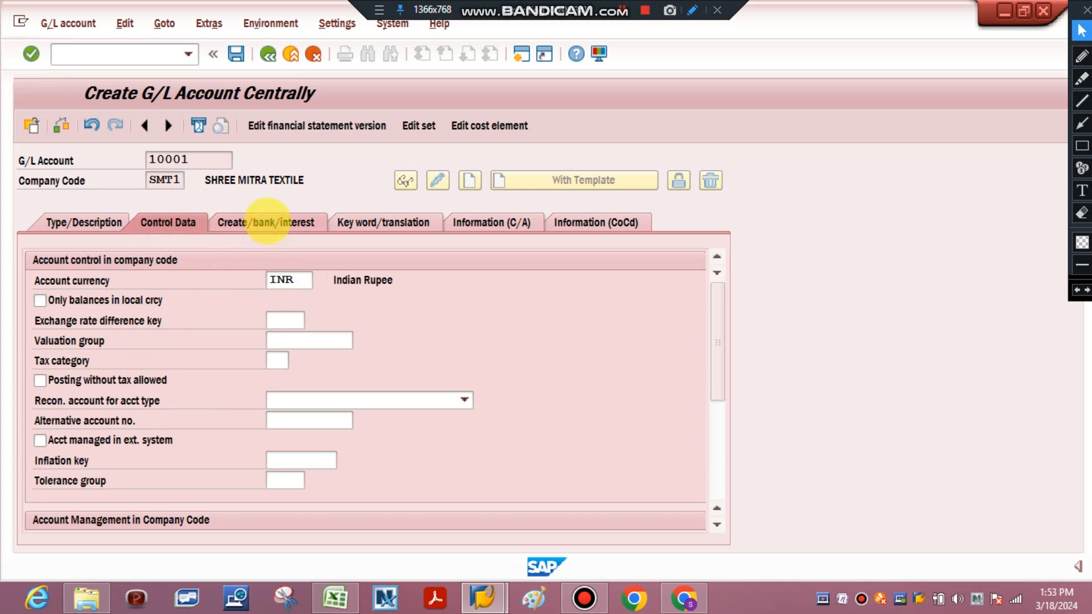
pyautogui.click(392, 221)
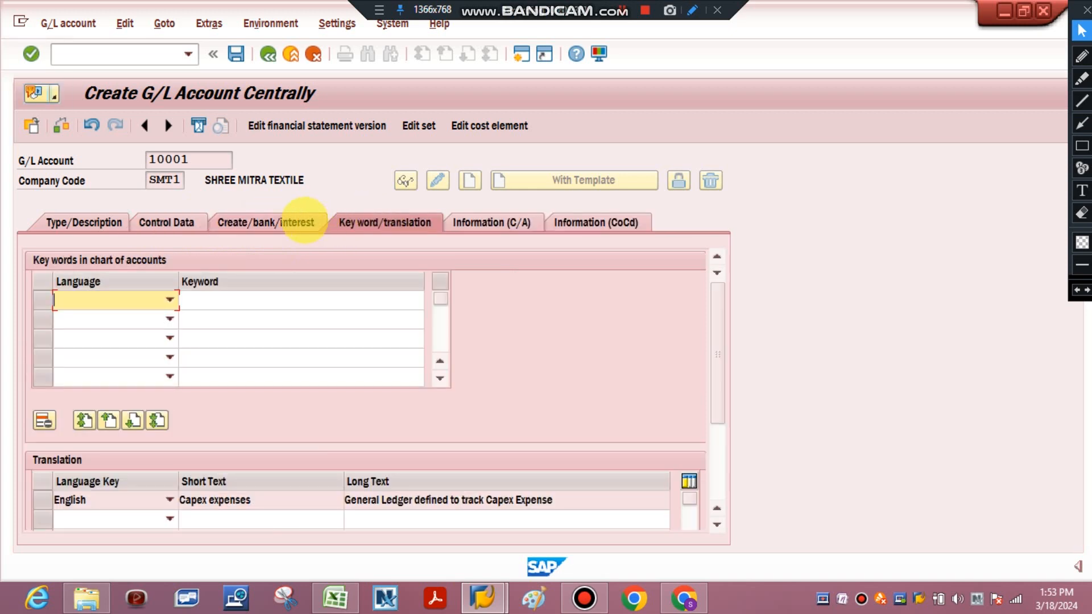
pyautogui.click(304, 222)
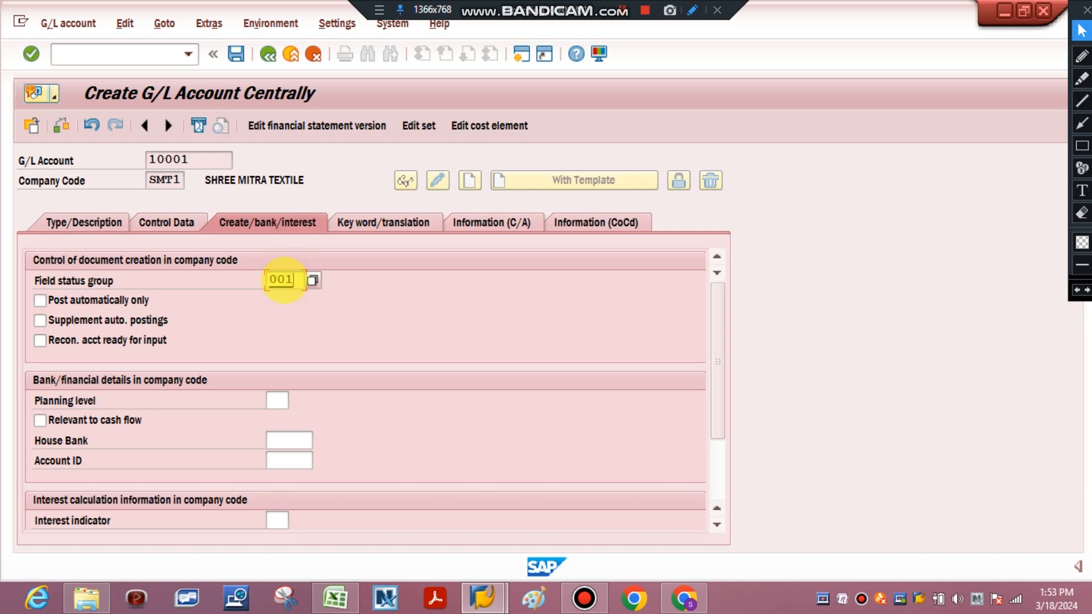
pyautogui.click(284, 278)
pyautogui.write('001')
pyautogui.press('Return')
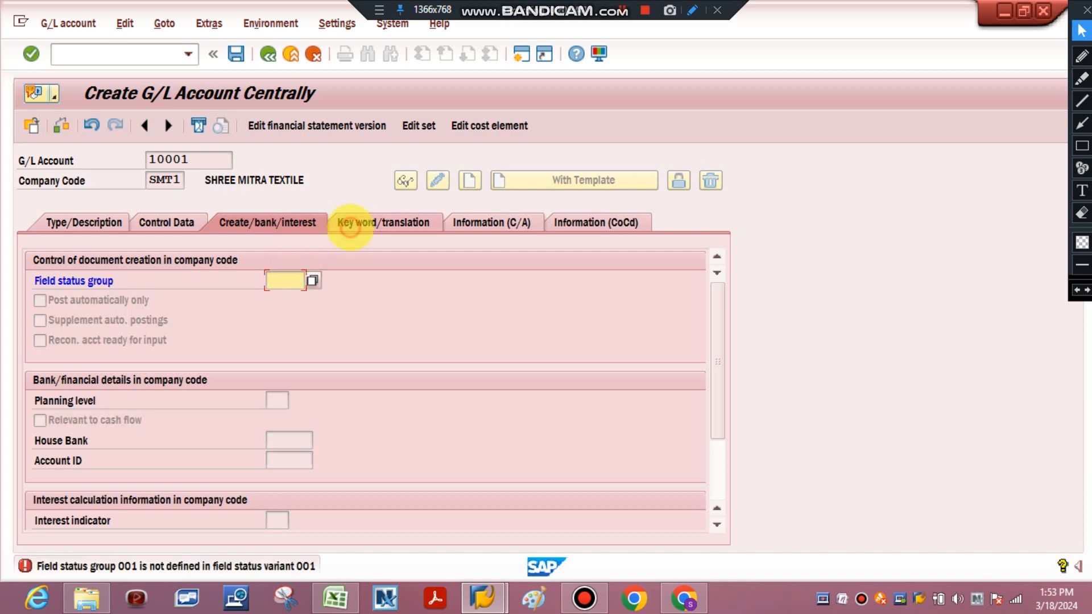
# Recheck the keyword, document creation and description data of account 10001, then try to save it and close the message list
pyautogui.click(350, 222)
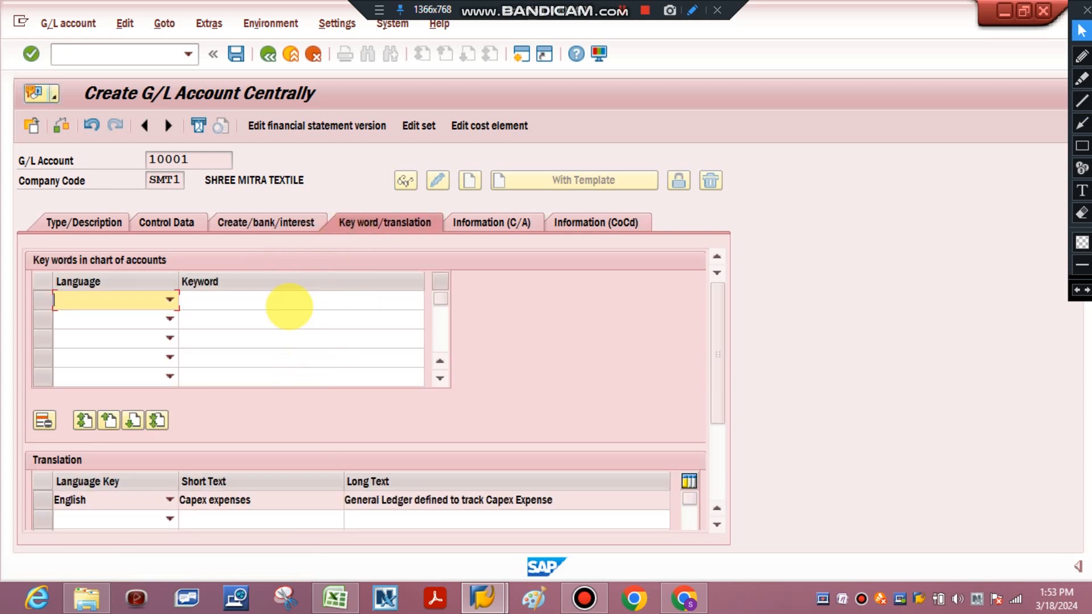
pyautogui.click(287, 222)
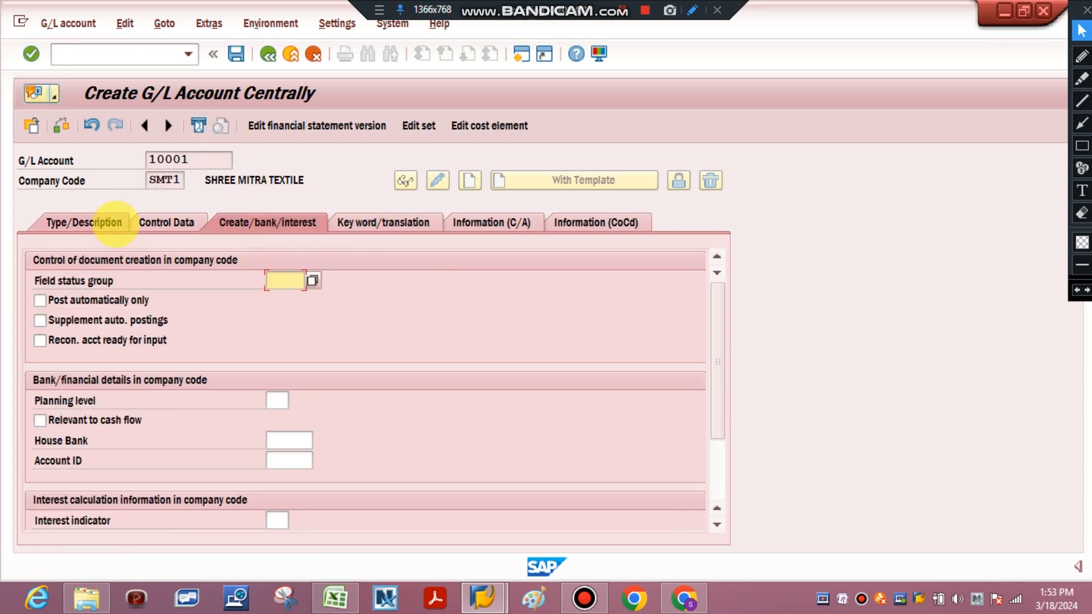
pyautogui.click(110, 222)
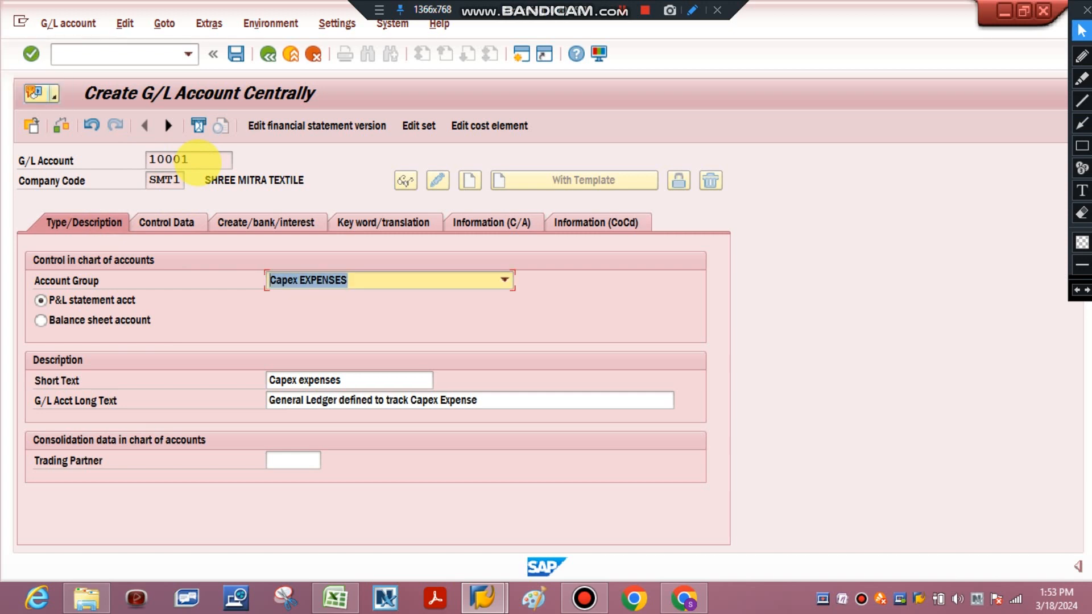
pyautogui.click(243, 61)
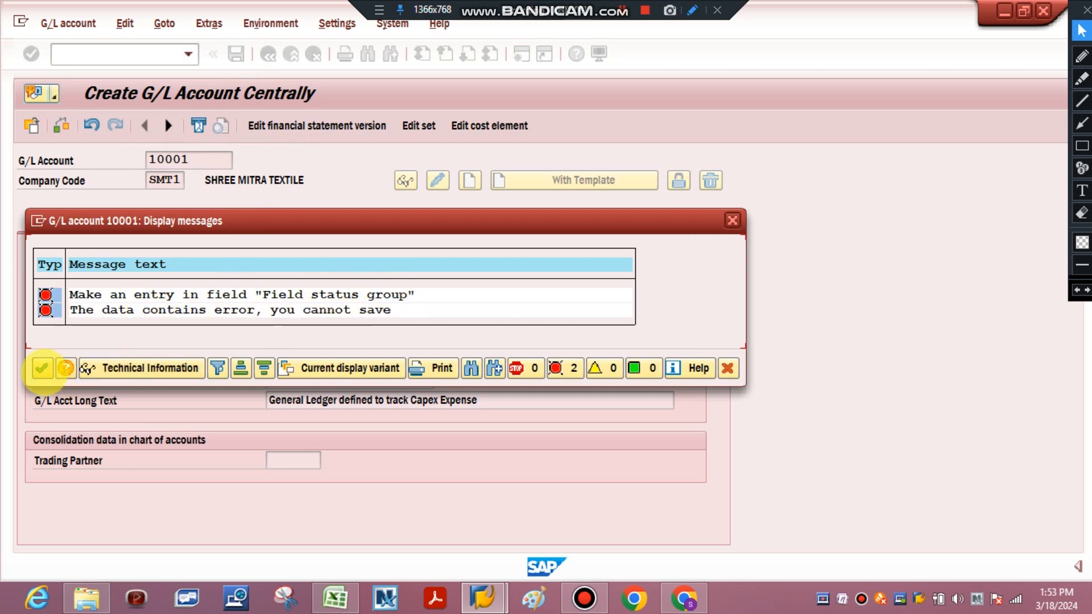
pyautogui.click(41, 368)
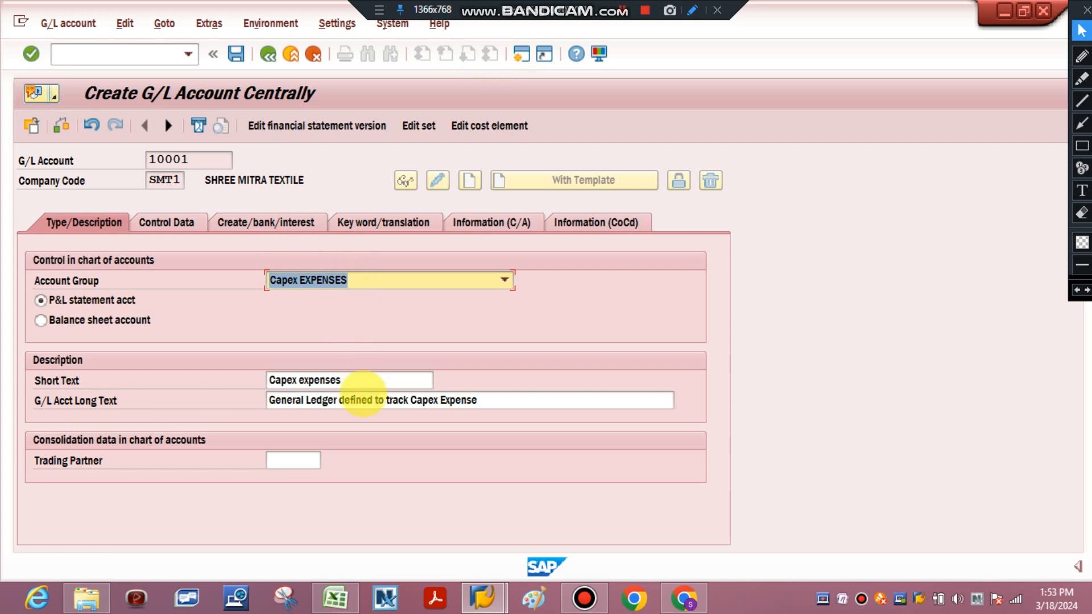
# Review the company code control data and the empty field status group setting of account 10001
pyautogui.click(154, 216)
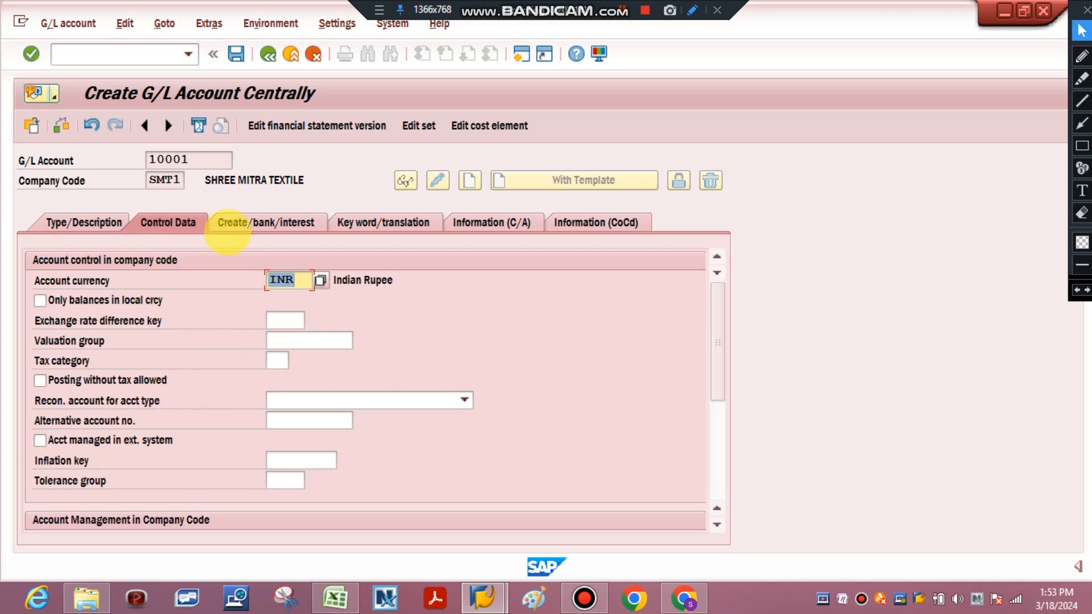
pyautogui.click(248, 224)
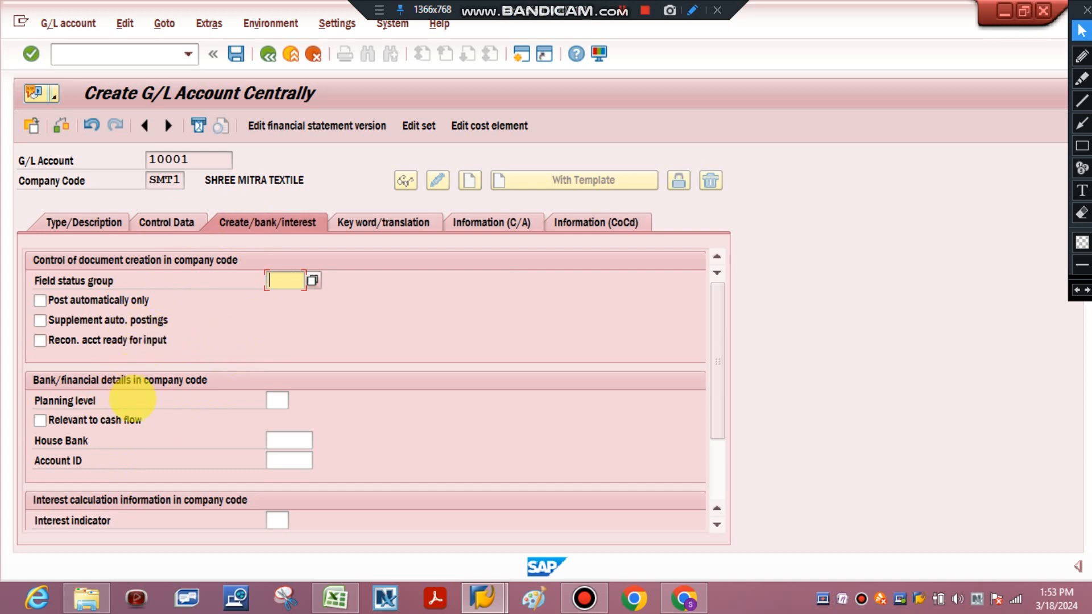
pyautogui.click(384, 226)
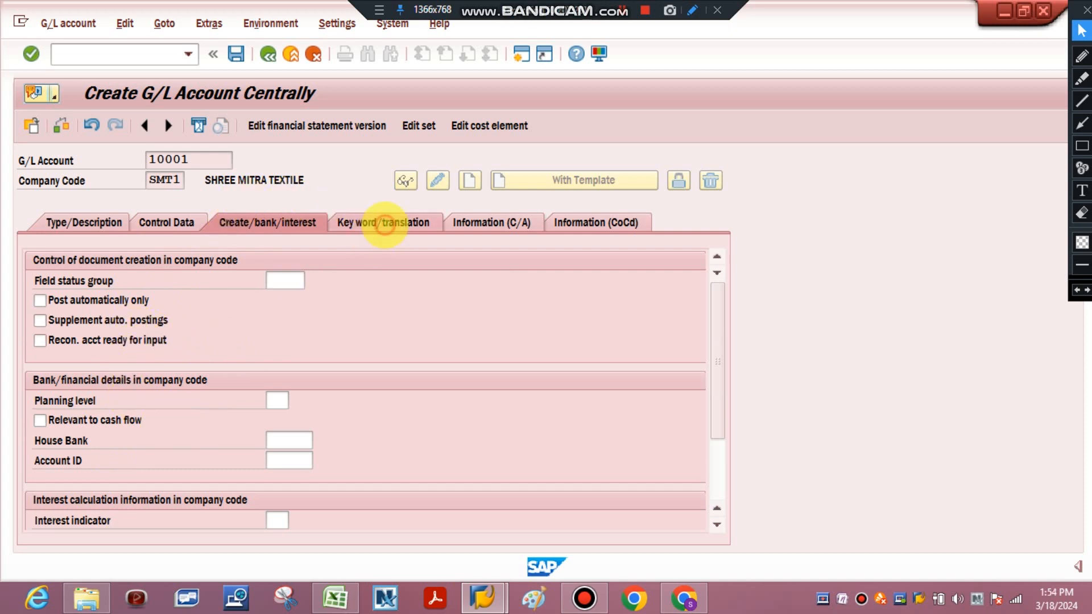
pyautogui.click(279, 222)
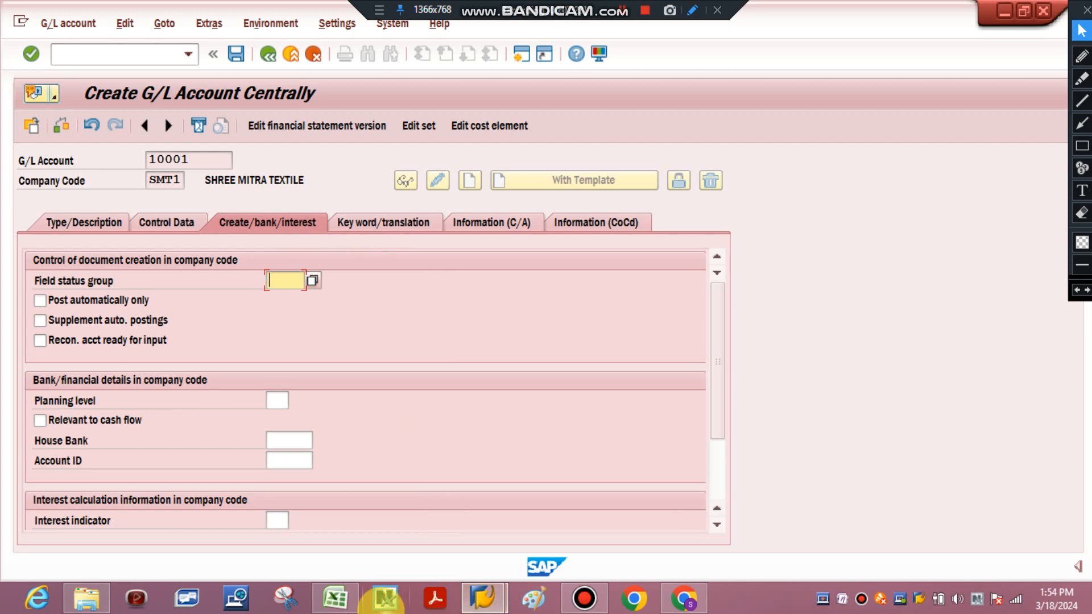
# Look up the field status variant recorded for transaction OBC4 in the Excel project sheet, then return to SAP
pyautogui.click(343, 594)
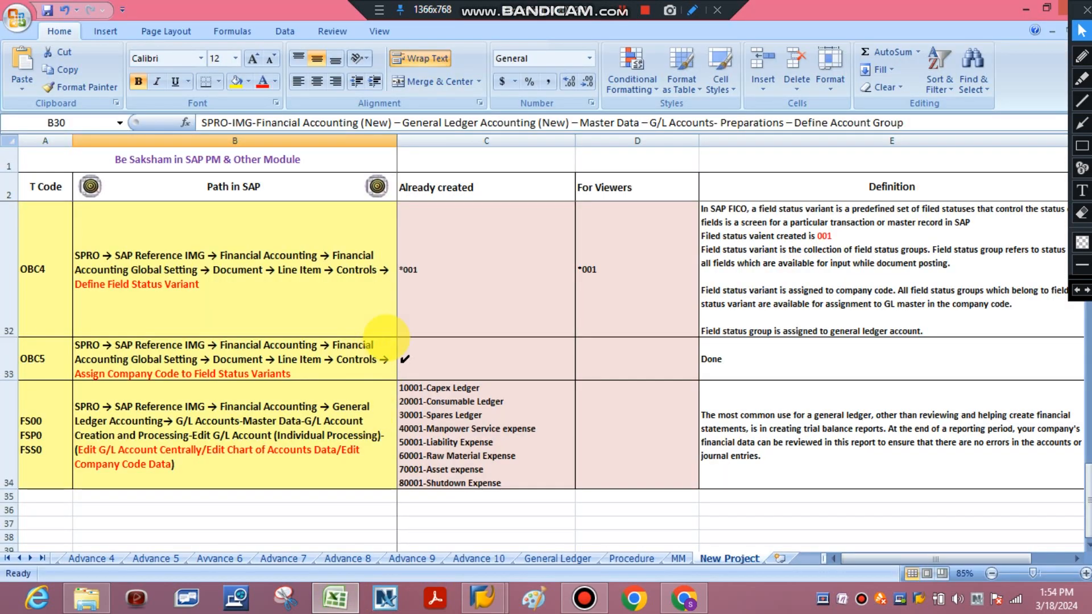
pyautogui.click(433, 289)
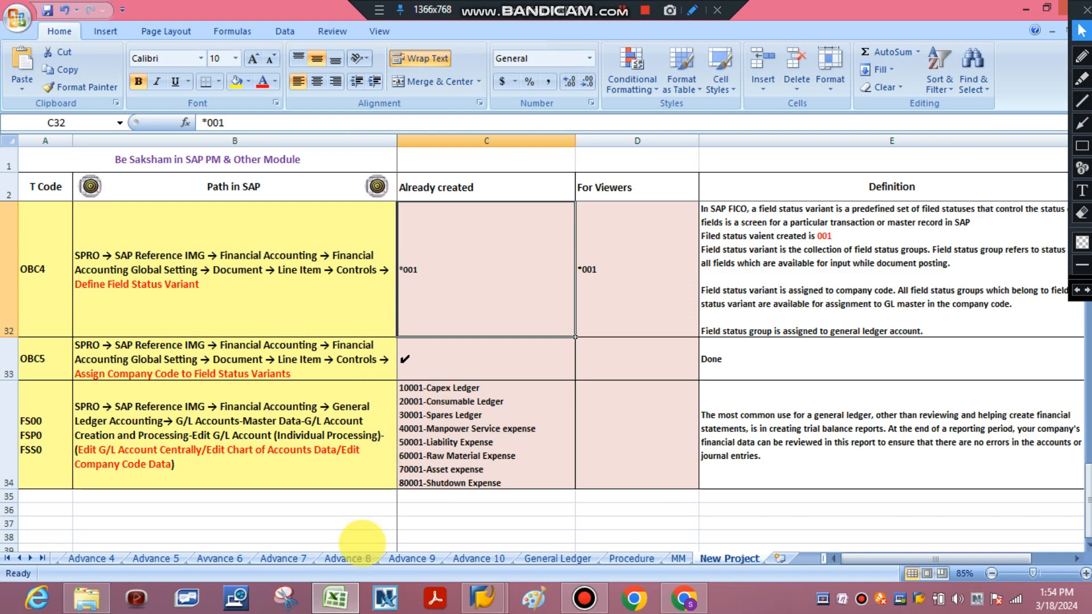
pyautogui.click(323, 602)
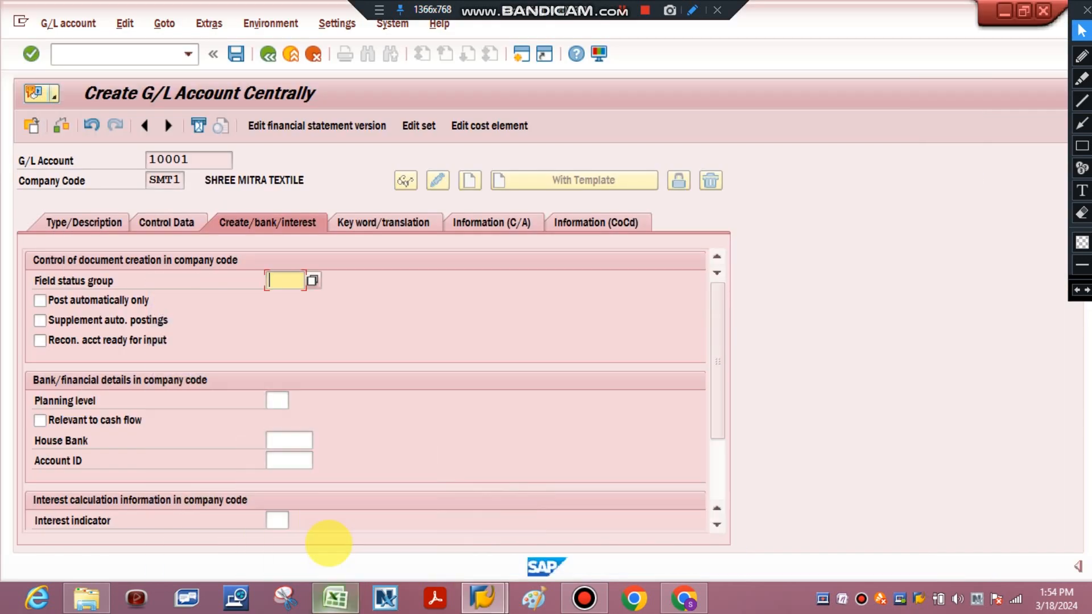
pyautogui.click(333, 595)
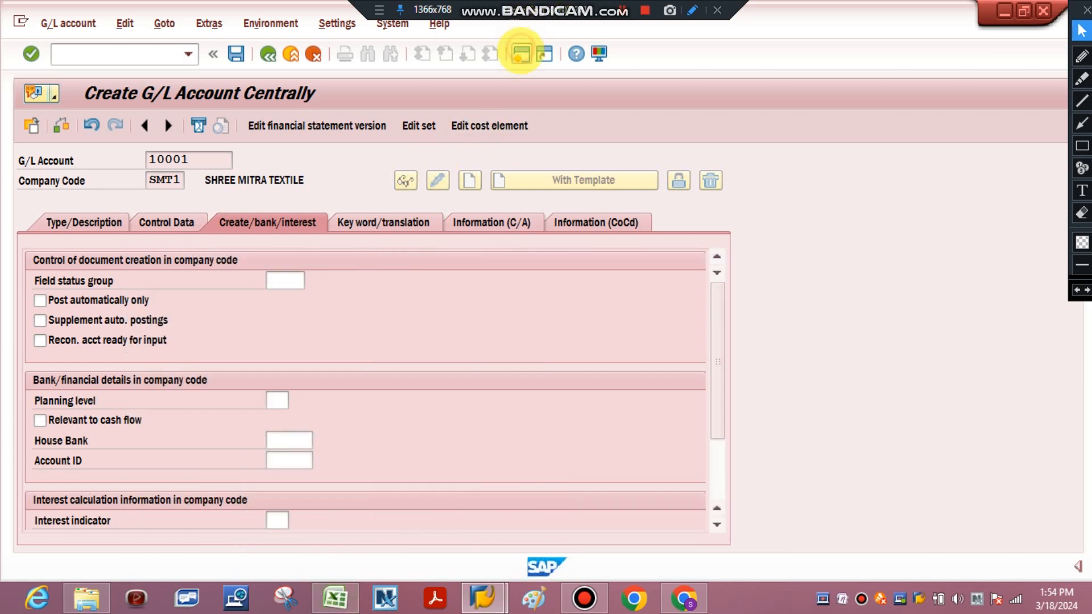
# Open a new SAP session and start transaction OBC4 to maintain field status variants
pyautogui.moveTo(337, 600)
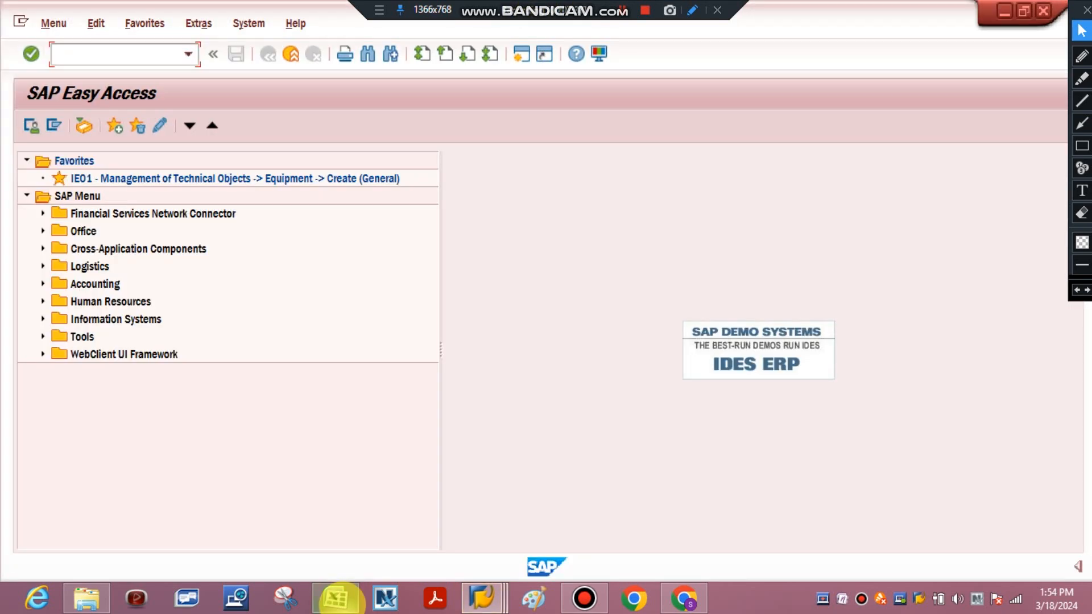
pyautogui.click(338, 598)
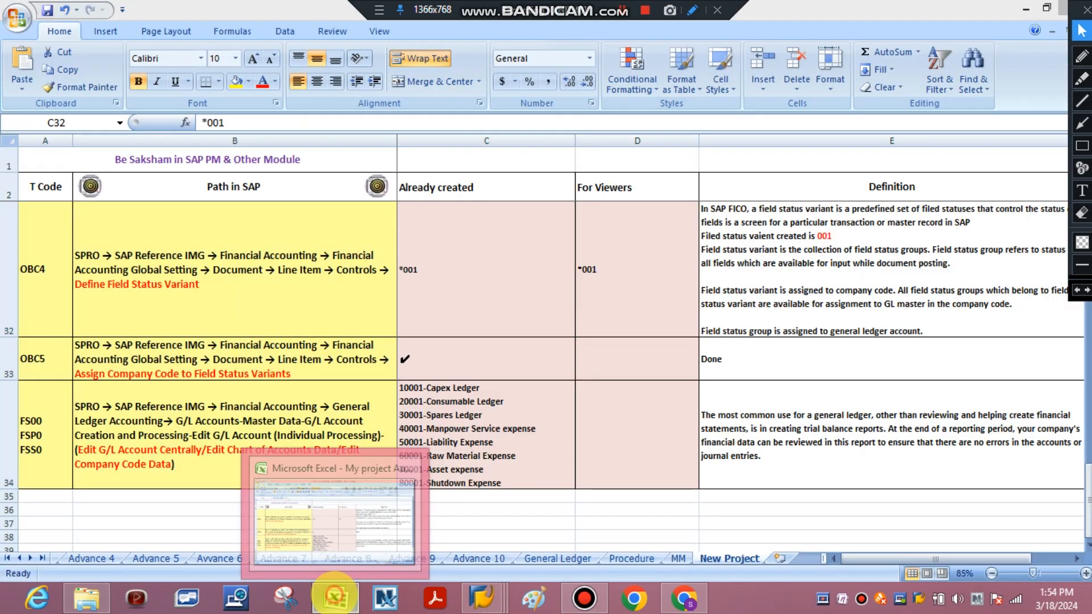
pyautogui.click(334, 598)
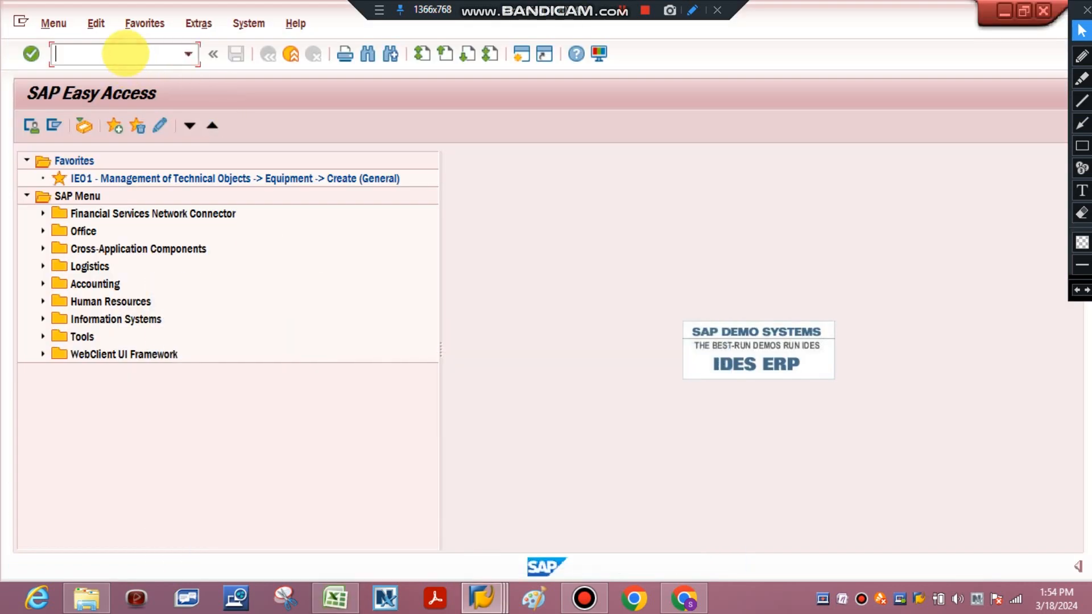
pyautogui.write('OB|C4')
pyautogui.press('Return')
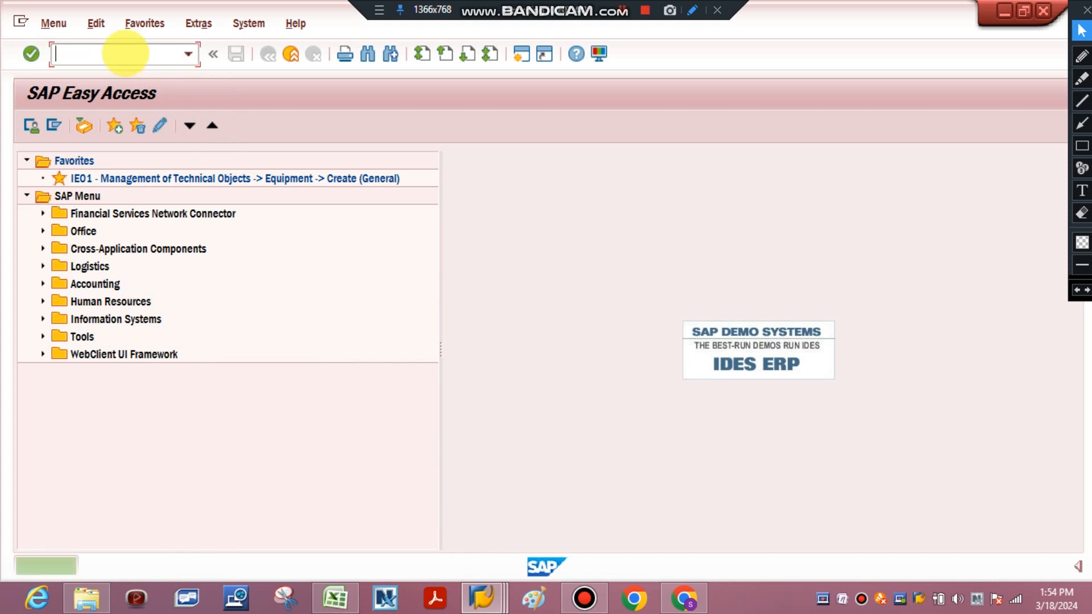
pyautogui.write('OBC4')
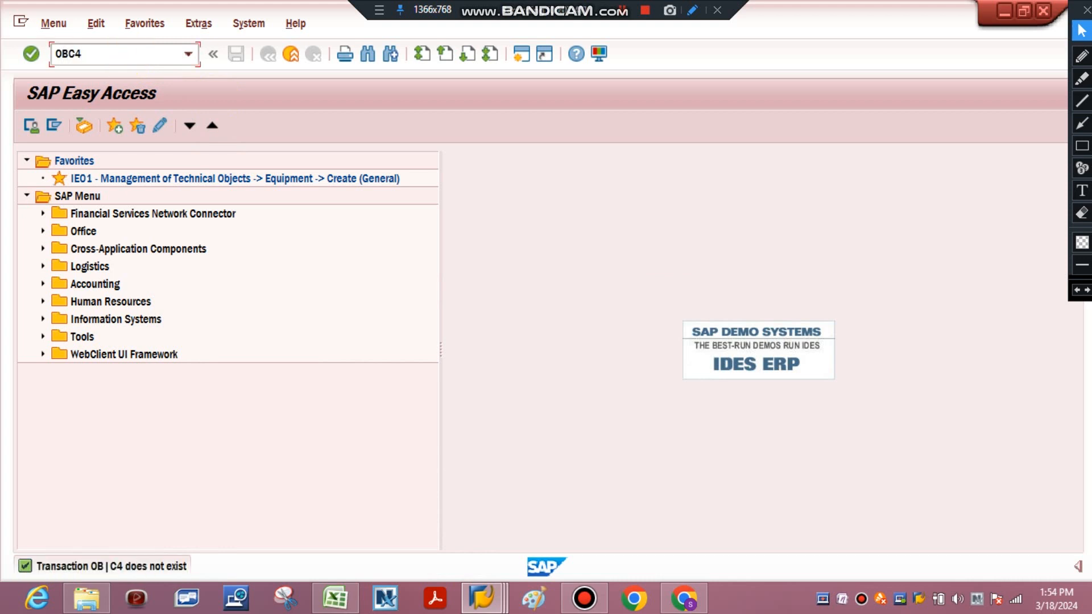
pyautogui.press('Return')
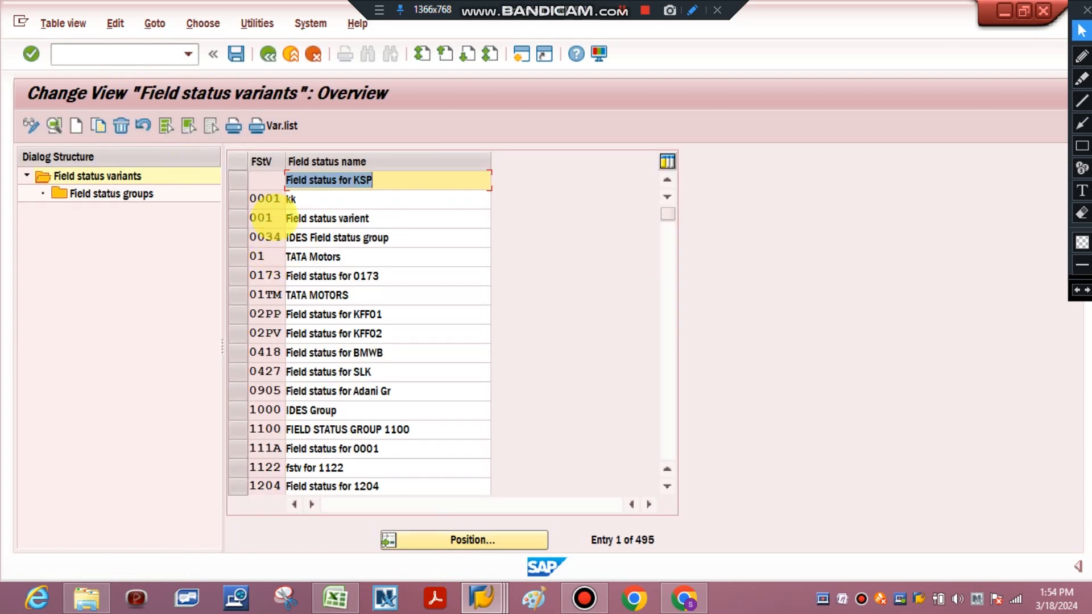
# Select field status variant 001 and open its field status groups
pyautogui.click(272, 214)
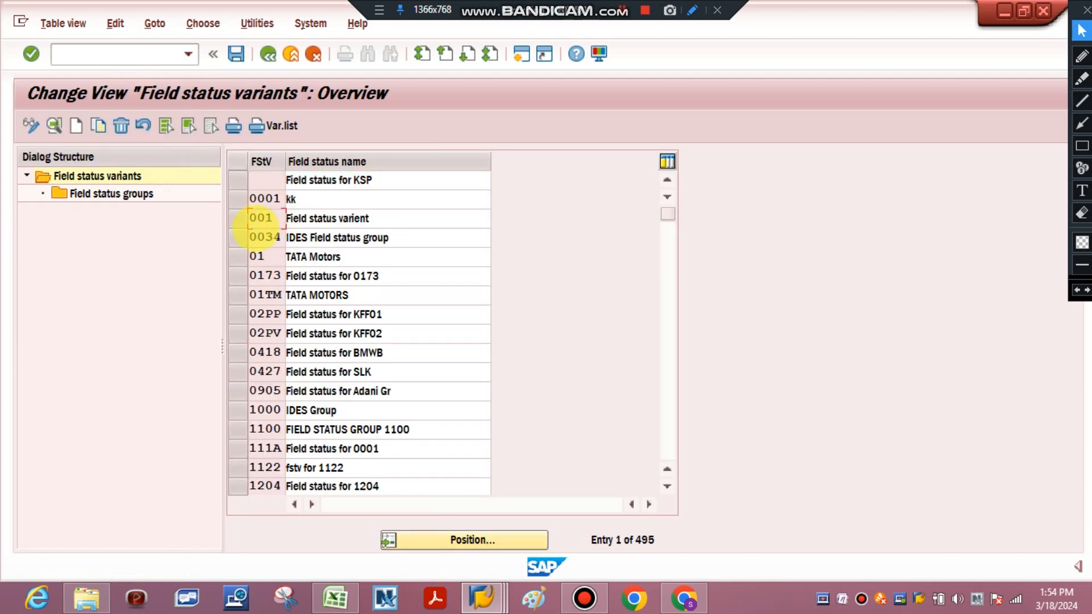
pyautogui.click(239, 218)
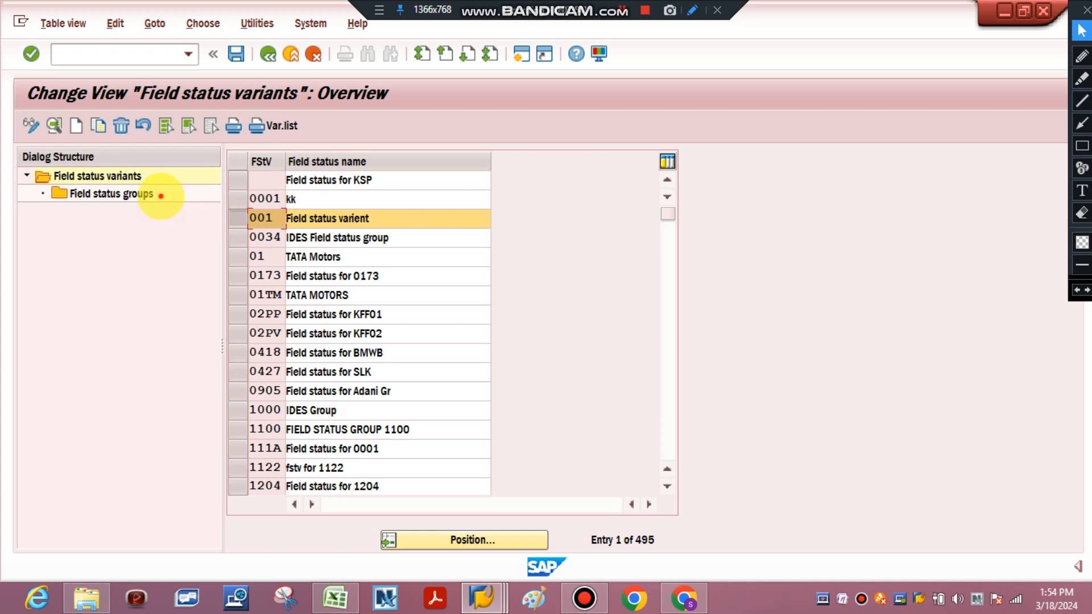
pyautogui.click(161, 195)
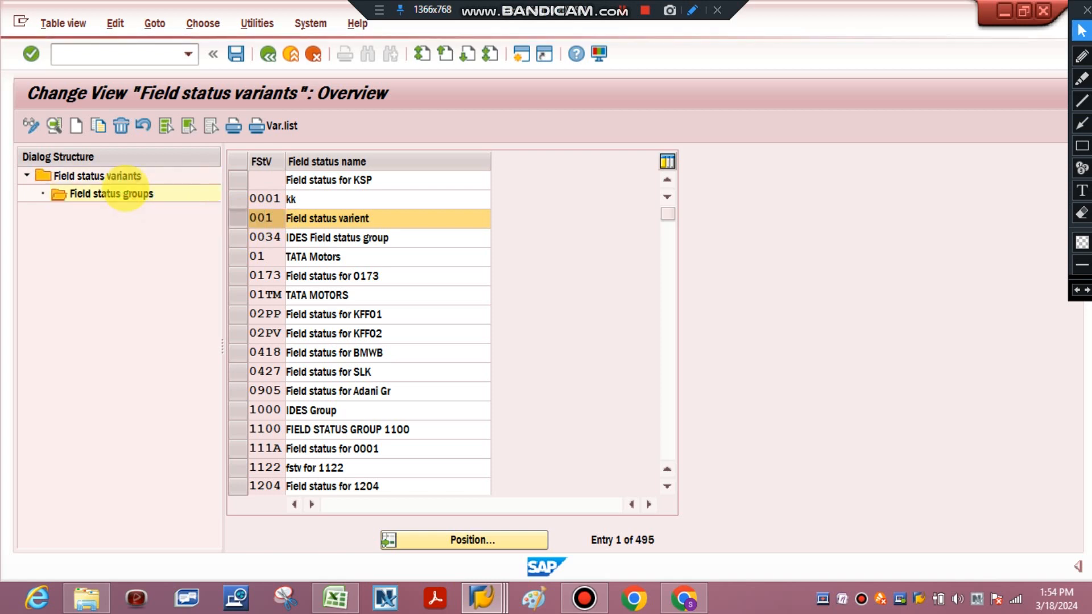
pyautogui.doubleClick(126, 194)
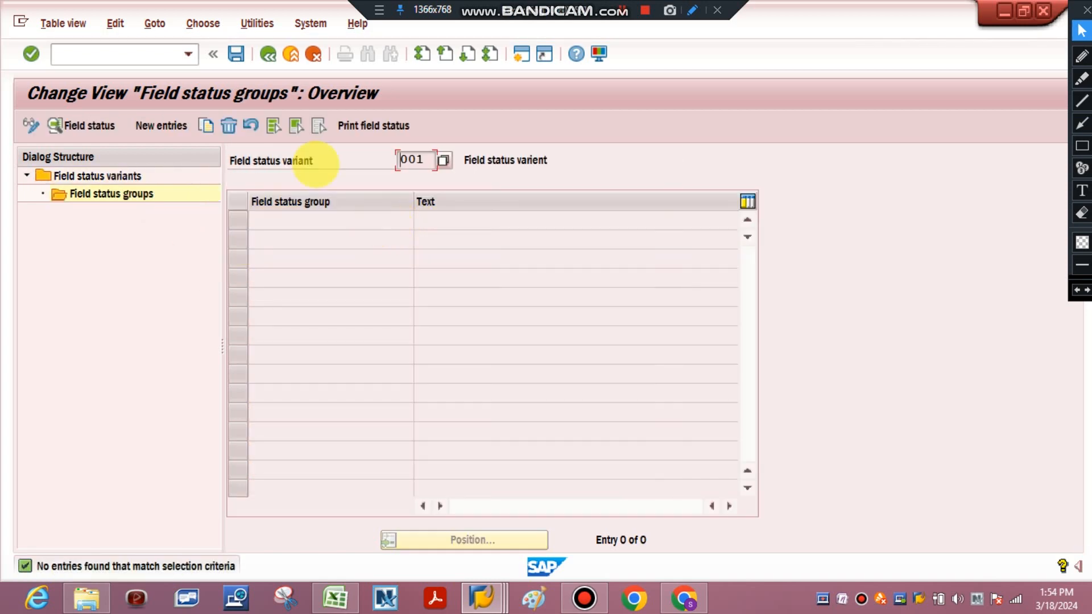
# Add field status group 001 with the text "Capex Expennse" to variant 001 and save the new entry
pyautogui.click(150, 126)
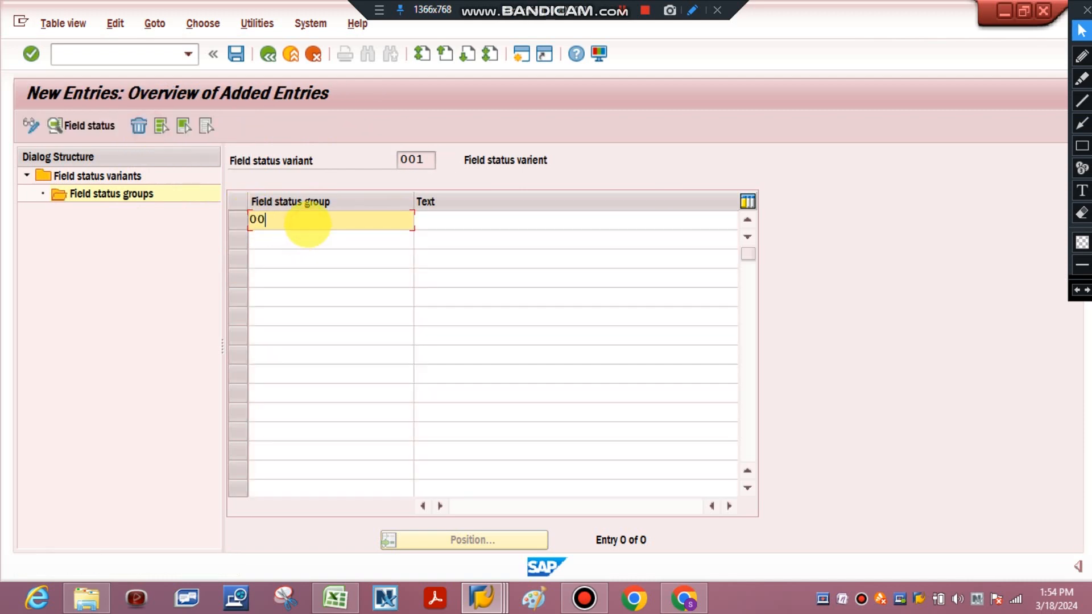
pyautogui.click(427, 221)
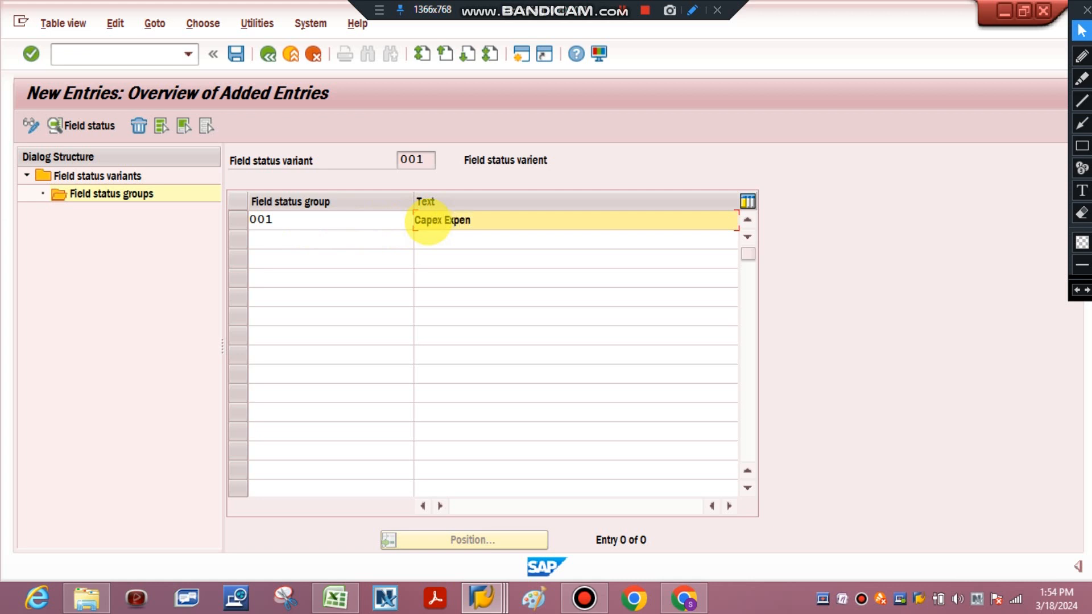
pyautogui.click(234, 54)
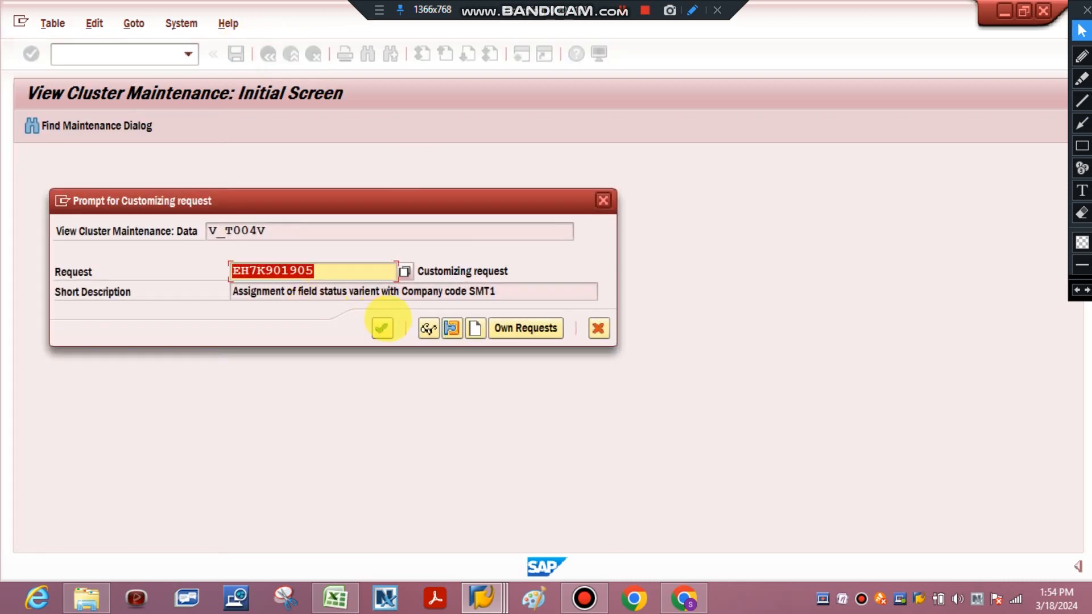
# Create a customizing request described as "Field Status group for capex expenses" and record the field status group entry in it
pyautogui.click(473, 328)
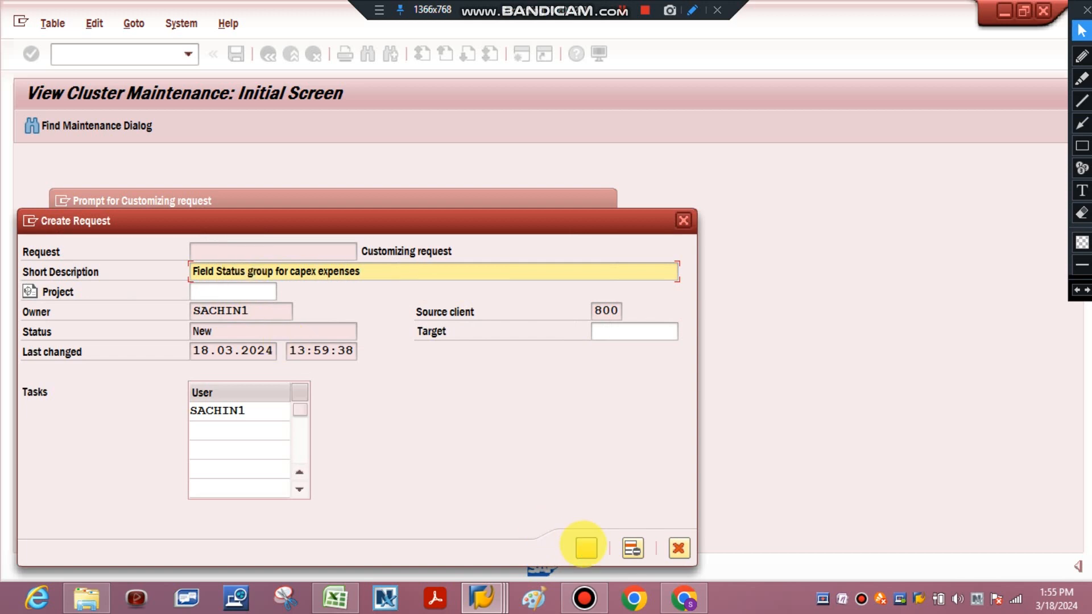
pyautogui.click(585, 548)
pyautogui.click(382, 329)
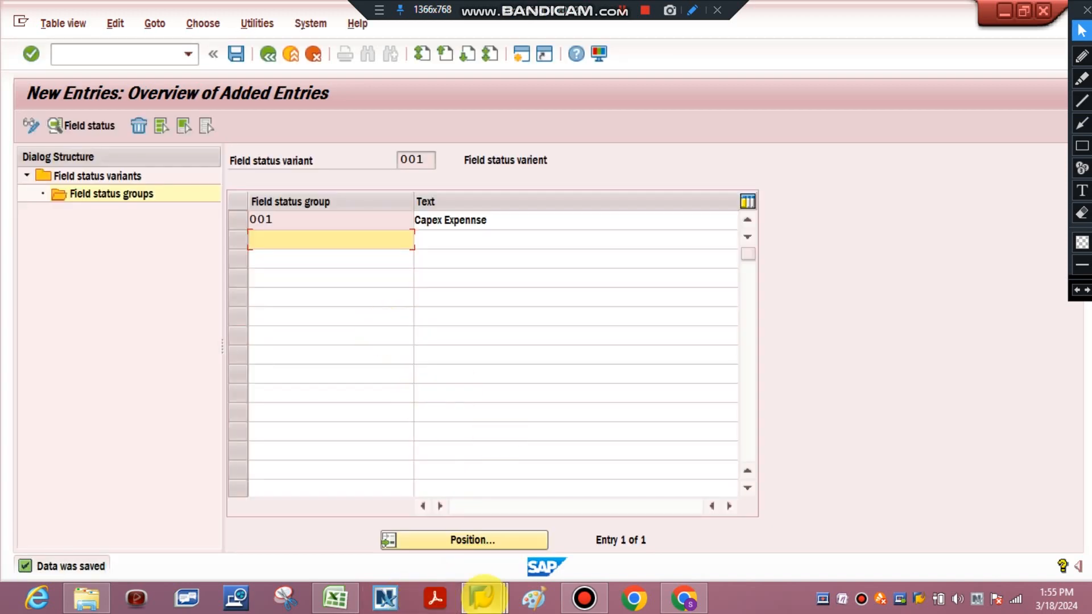
# Return to the session creating G/L account 10001 and assign field status group 001 to the account
pyautogui.moveTo(481, 597)
pyautogui.click(450, 480)
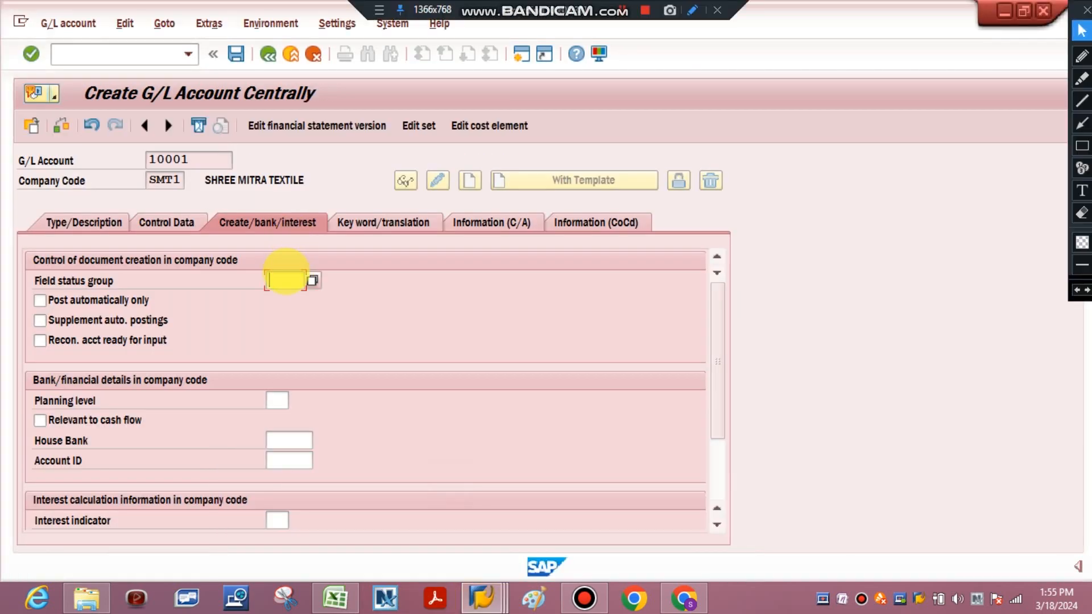
pyautogui.write('001')
pyautogui.press('Return')
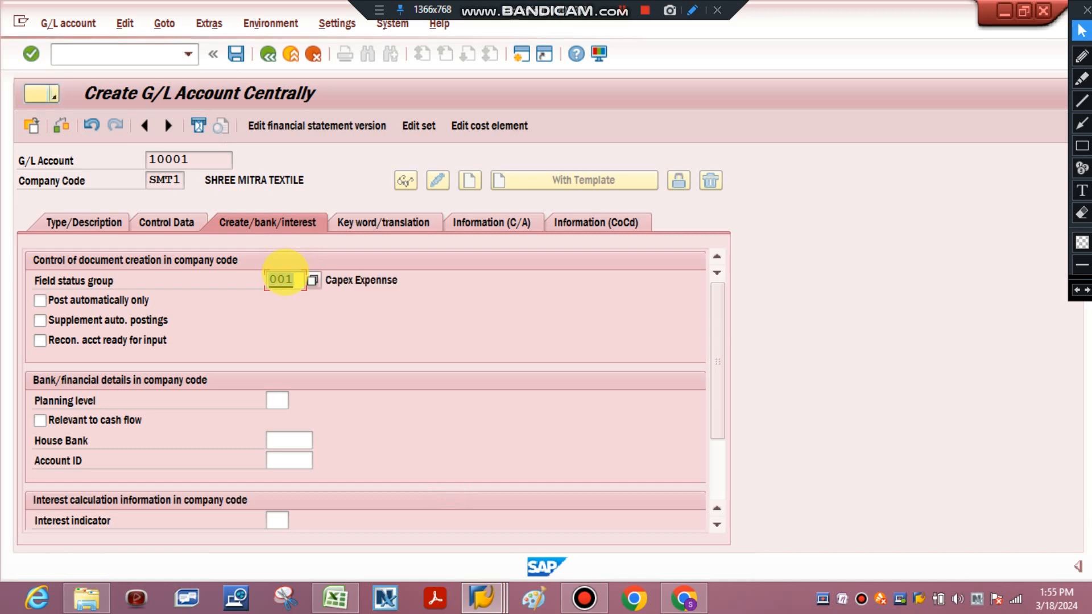
pyautogui.click(259, 290)
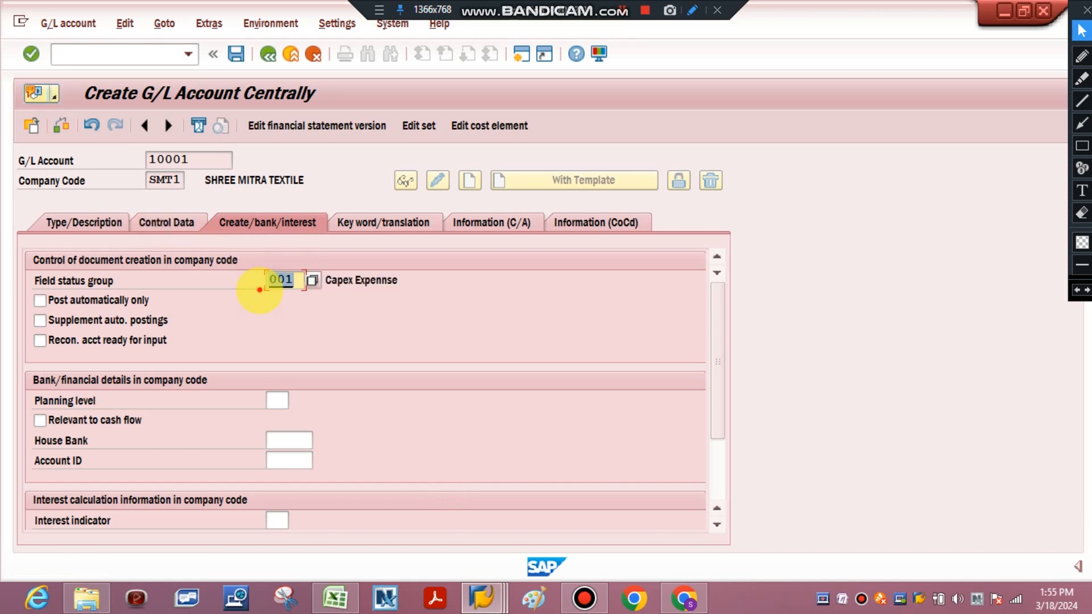
# Save G/L account 10001 for company code SMT1 and check its number against the Excel tracking sheet
pyautogui.hotkey('ctrl', 's')
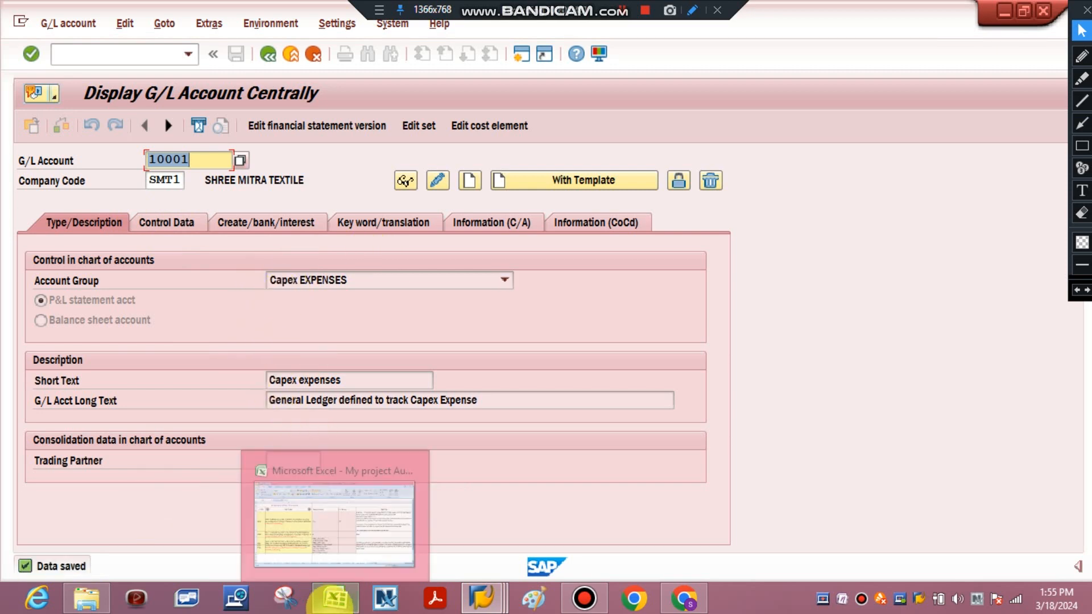
pyautogui.click(334, 597)
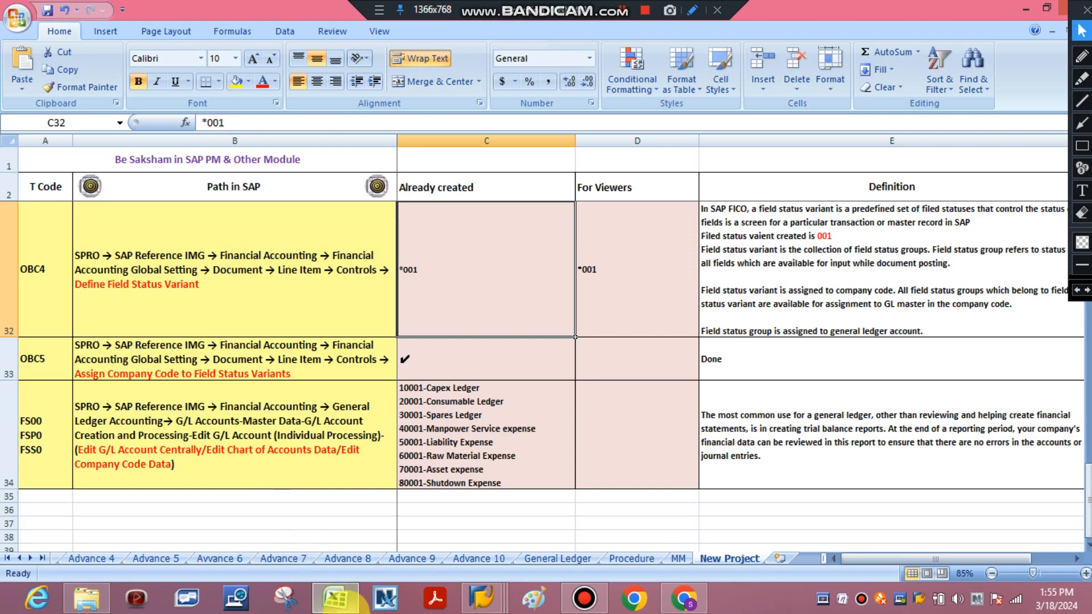
pyautogui.hotkey('alt', 'Tab')
pyautogui.click(201, 152)
pyautogui.moveTo(201, 152); pyautogui.dragTo(123, 159)
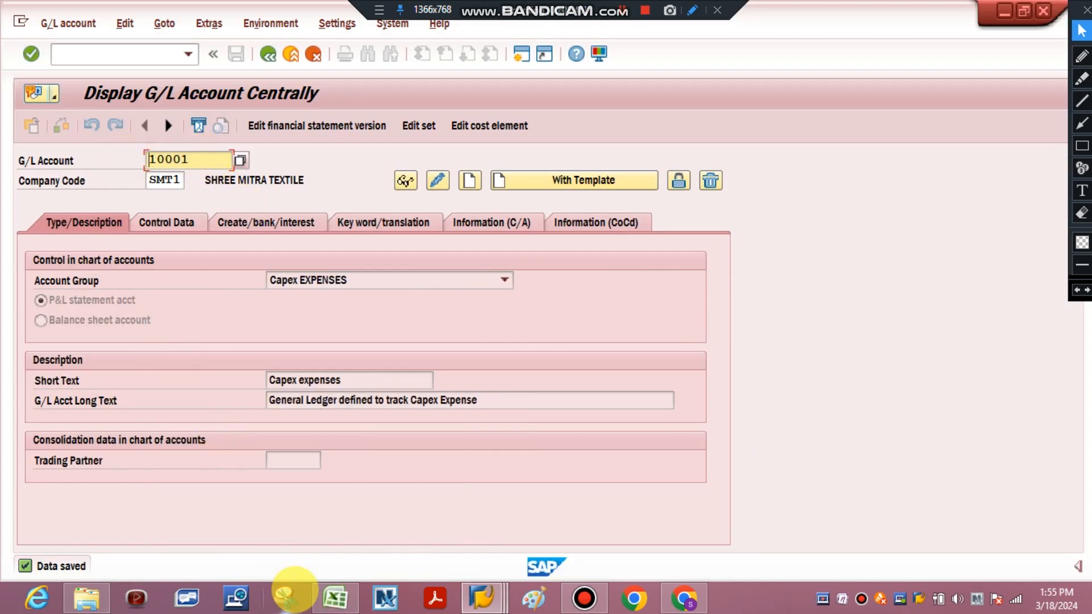
# Switch to Excel and enter "10001-Capex Ledger" as the For Viewers entry in the FS00 row, cell D34
pyautogui.click(333, 594)
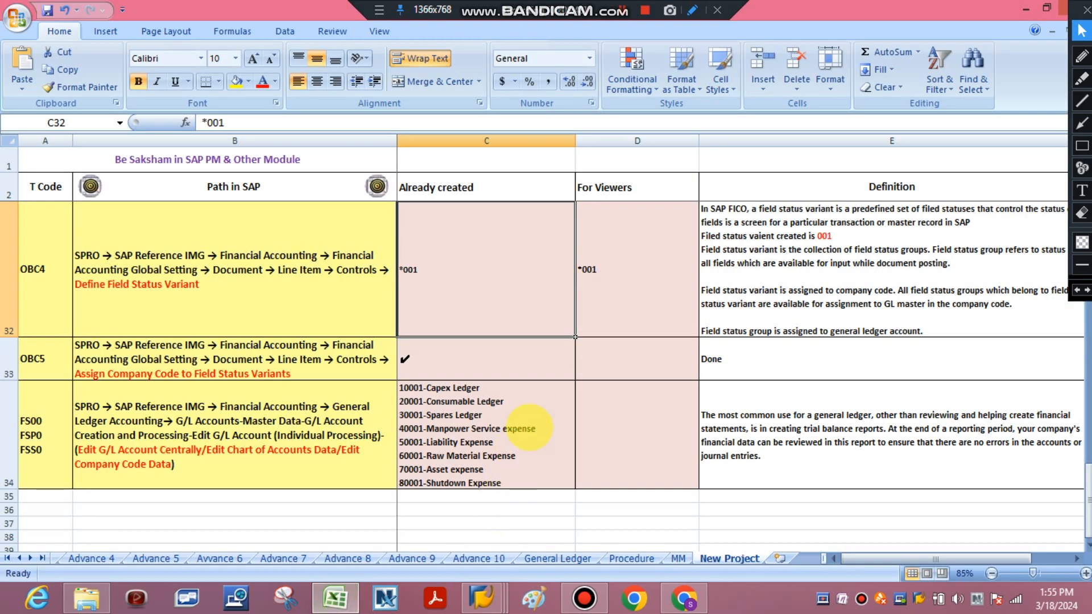
pyautogui.click(595, 386)
pyautogui.write('10001-Capex')
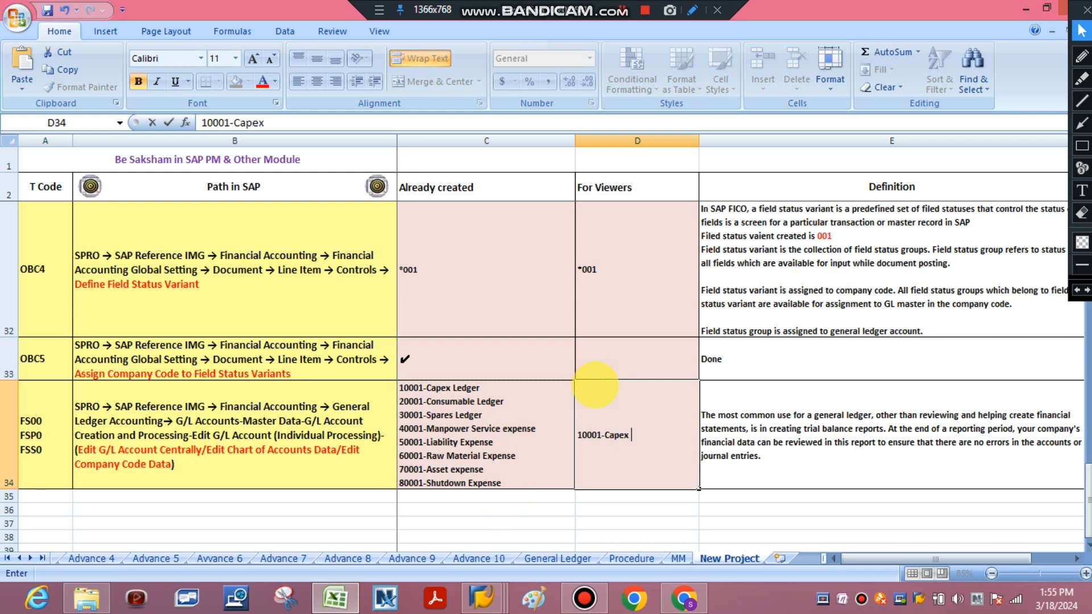
pyautogui.write('Ledger')
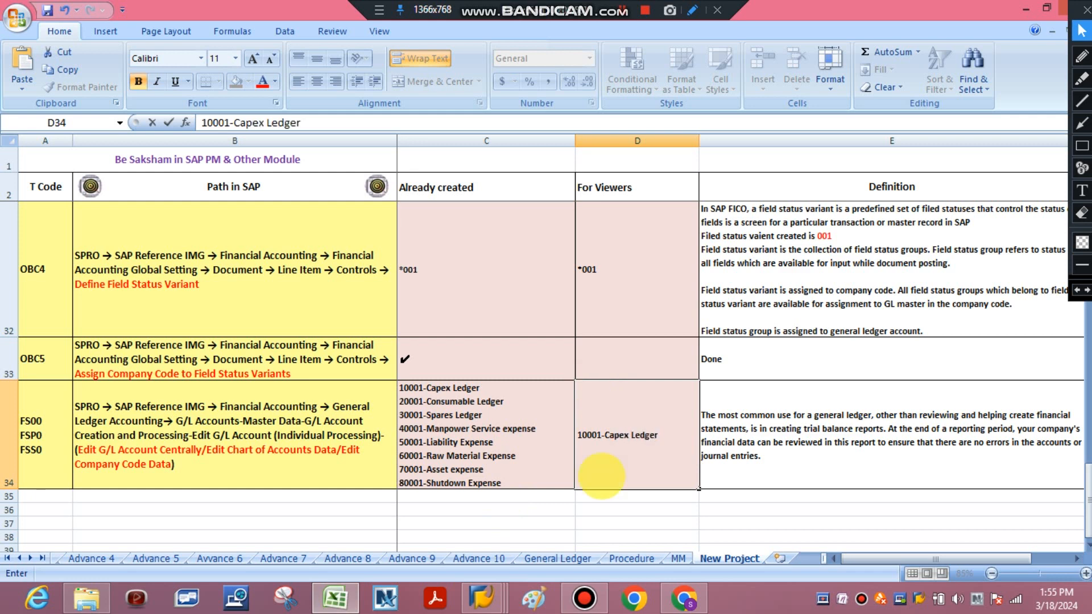
pyautogui.click(597, 522)
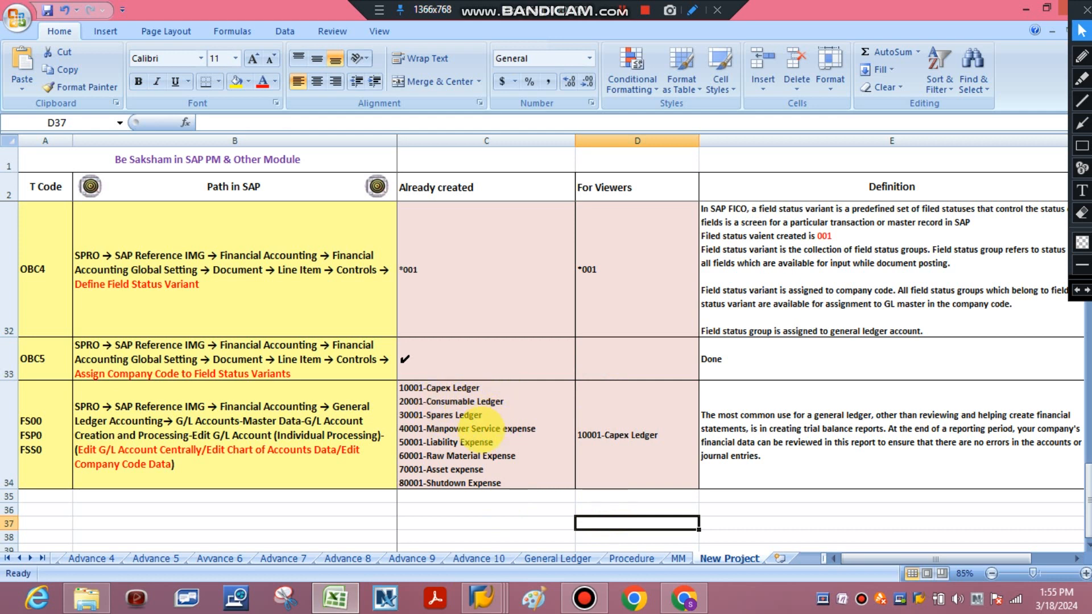
# Switch to the SAP field status groups session, add group 002 with the text "Consumable Expense" to variant 001 and save it
pyautogui.click(475, 429)
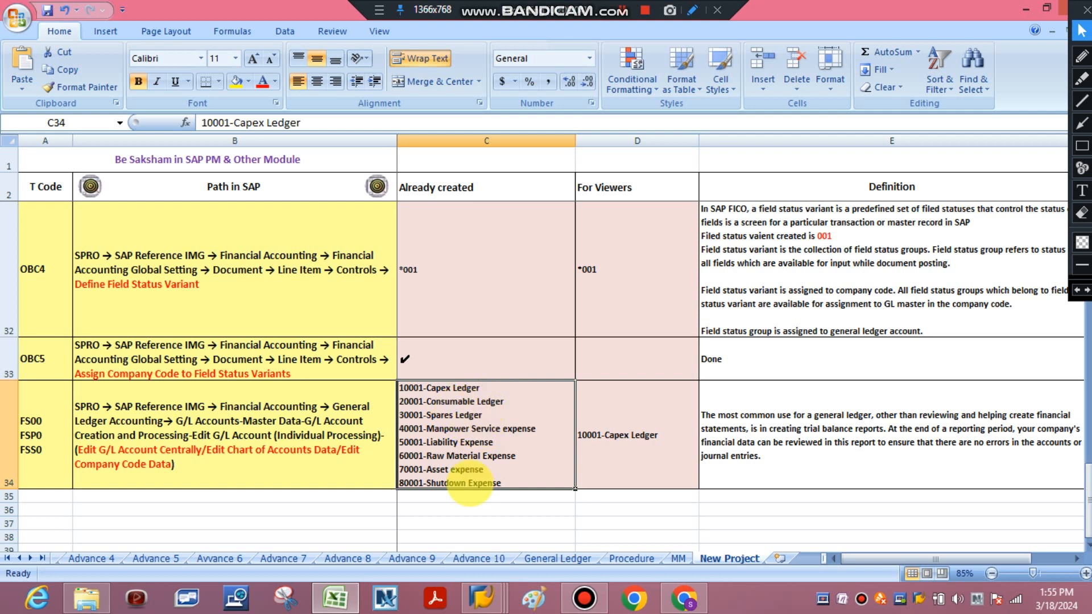
pyautogui.click(482, 597)
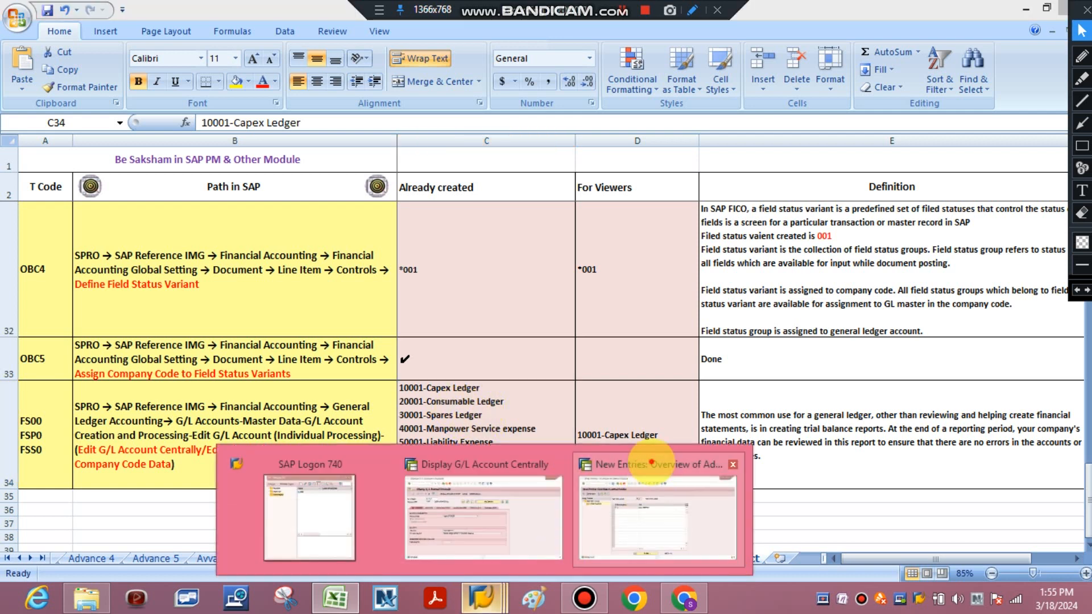
pyautogui.click(651, 461)
pyautogui.write('002')
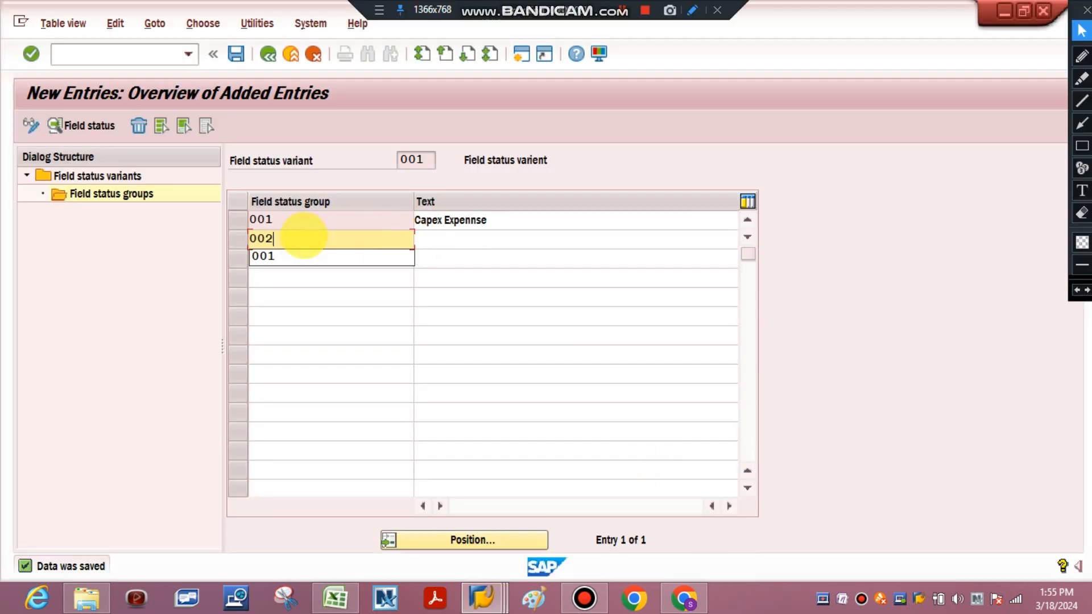
pyautogui.click(434, 235)
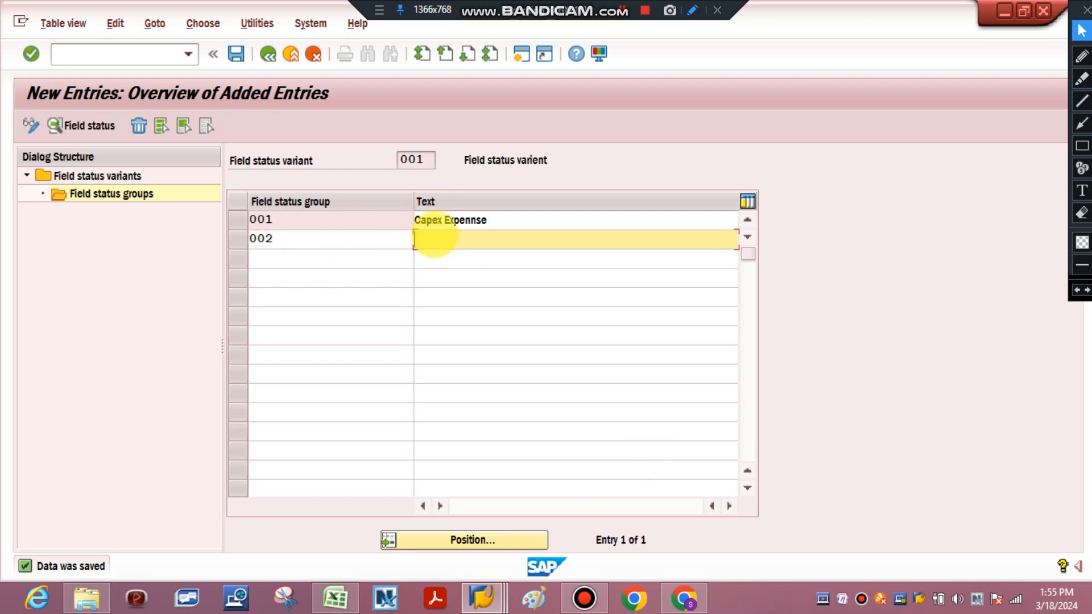
pyautogui.write('Consumable Expense')
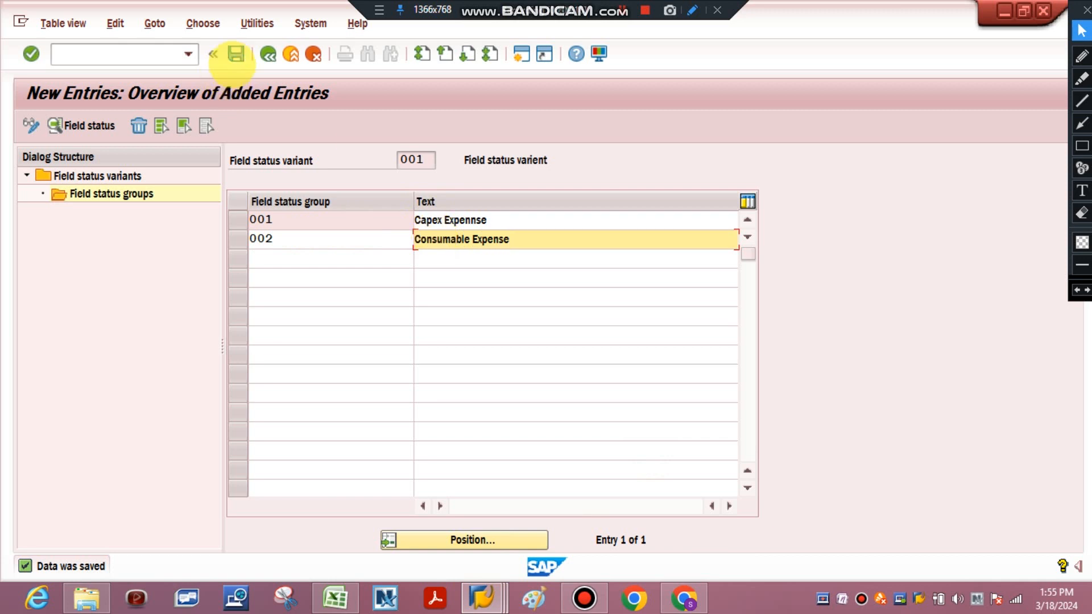
pyautogui.click(236, 54)
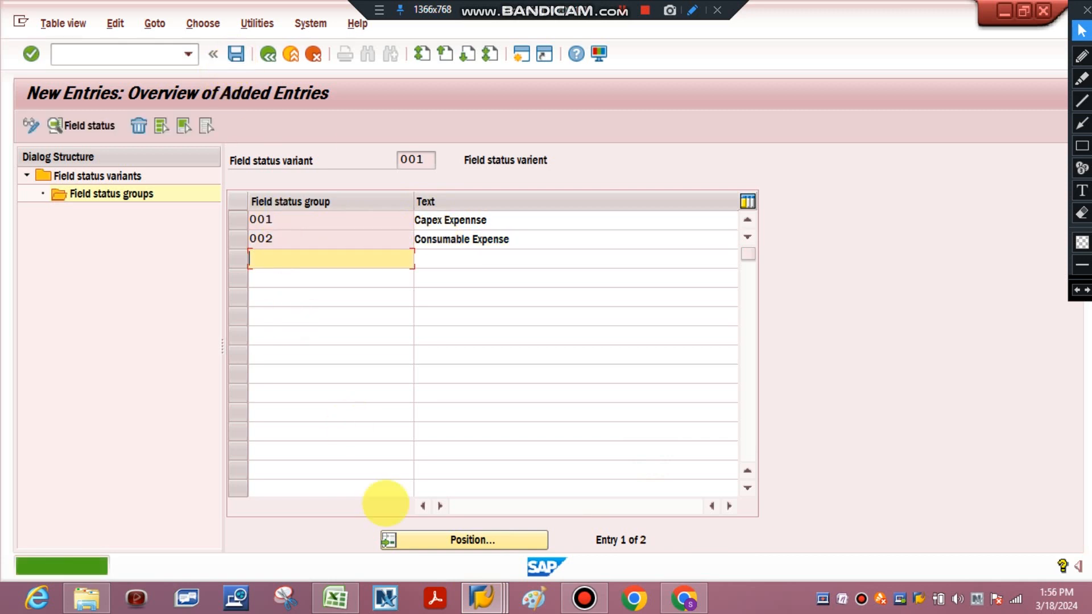
# Return to the G/L account session and start creating account 20001 in company code SMT1
pyautogui.moveTo(481, 597)
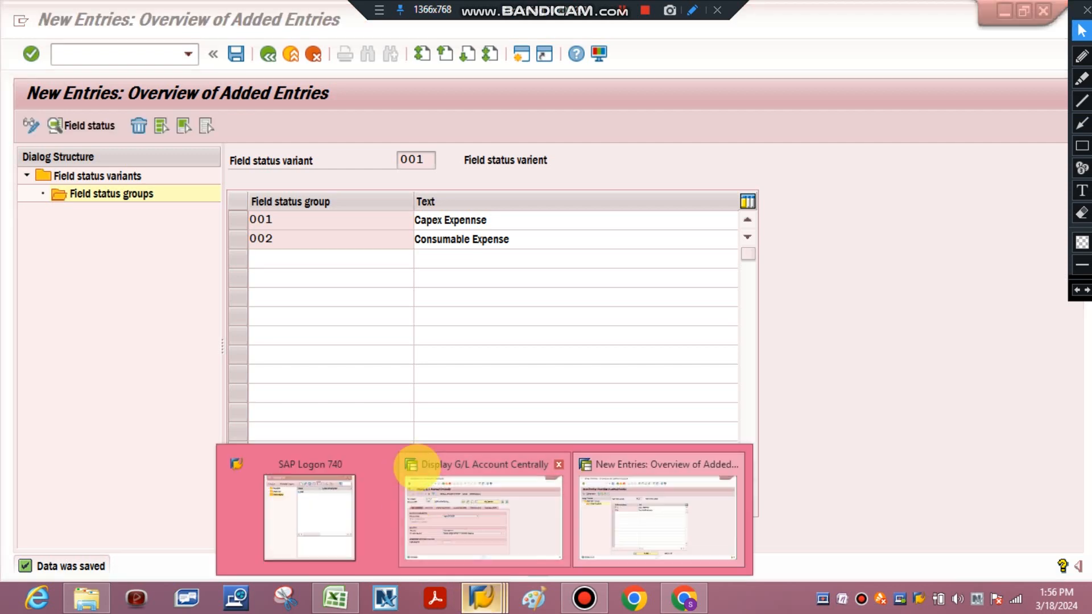
pyautogui.click(417, 467)
pyautogui.click(230, 159)
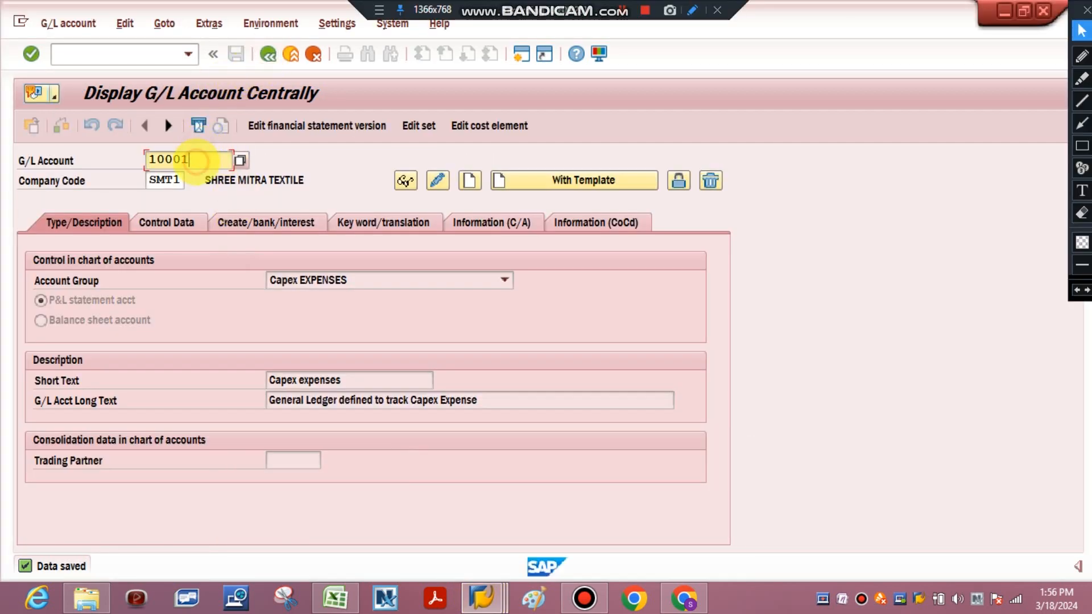
pyautogui.press('BackSpace')
pyautogui.write('2')
pyautogui.click(147, 160)
pyautogui.write('2')
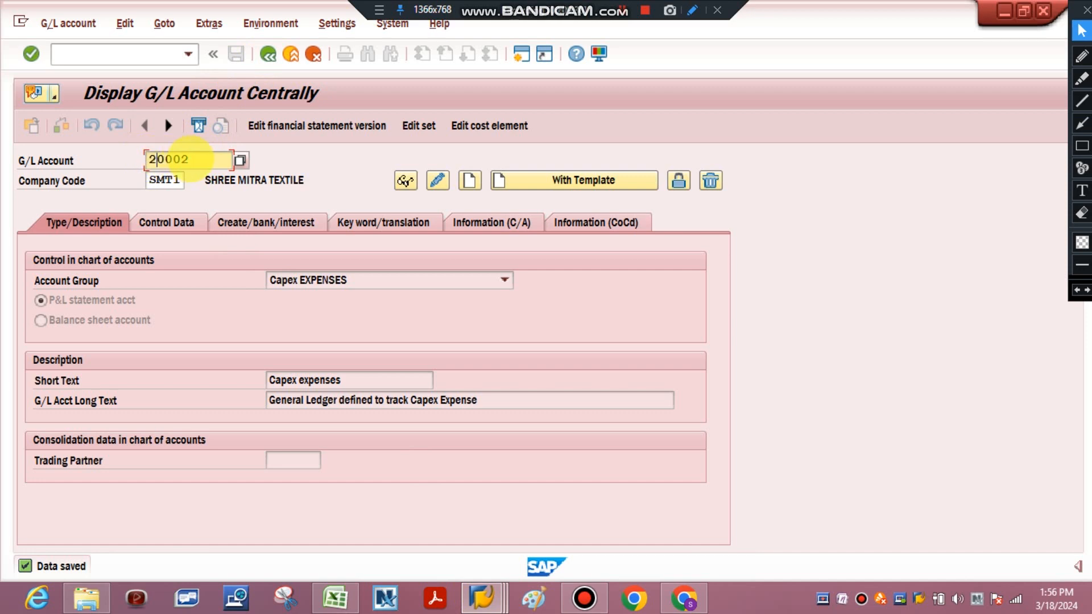
pyautogui.press('BackSpace')
pyautogui.write('1')
pyautogui.press('F5')
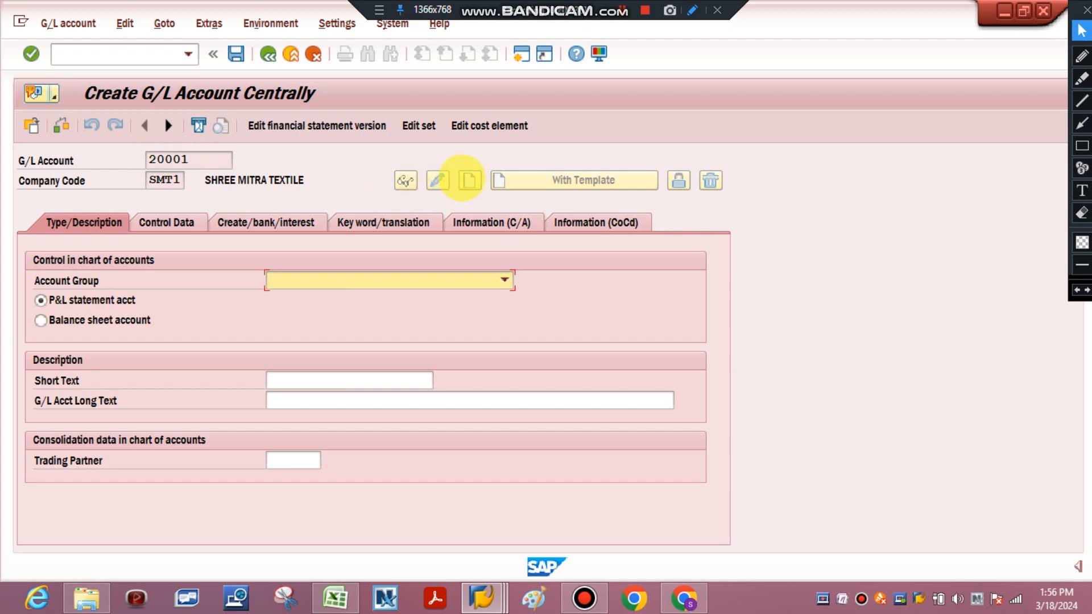
pyautogui.click(462, 179)
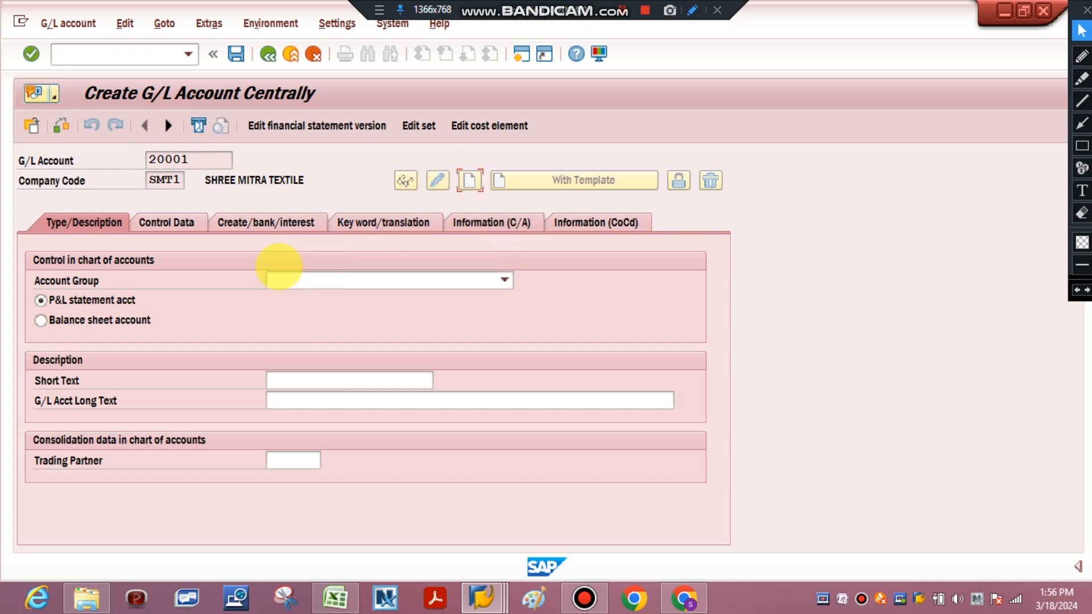
pyautogui.click(290, 281)
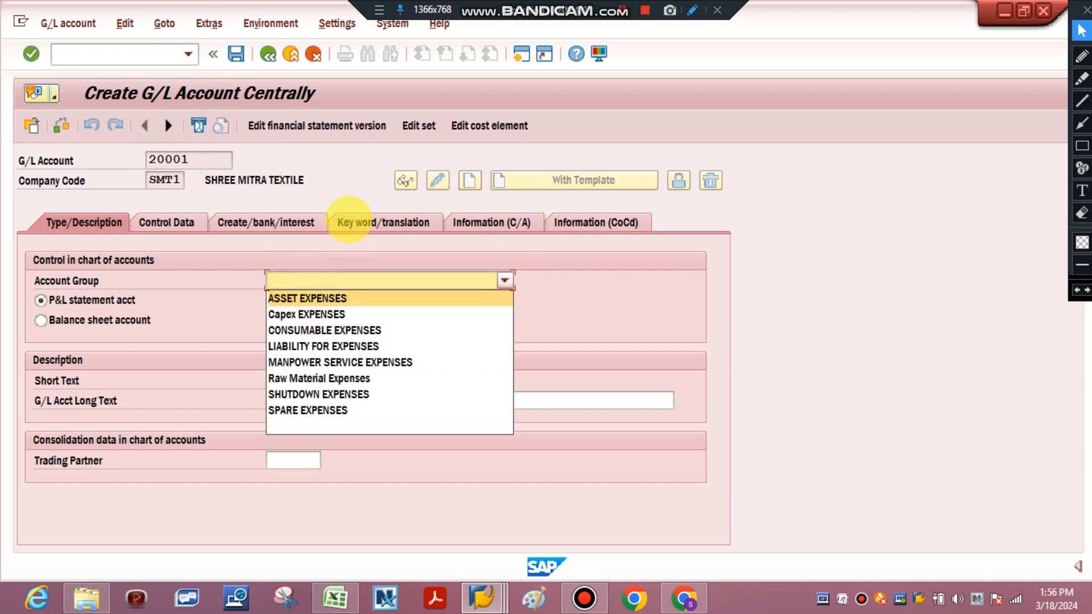
pyautogui.click(348, 222)
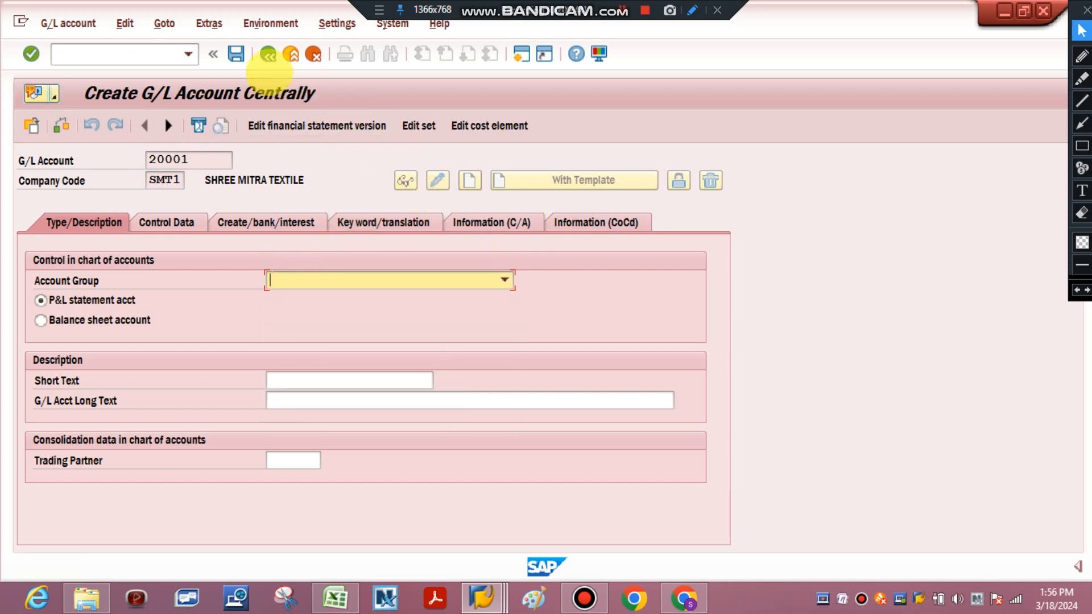
pyautogui.click(291, 54)
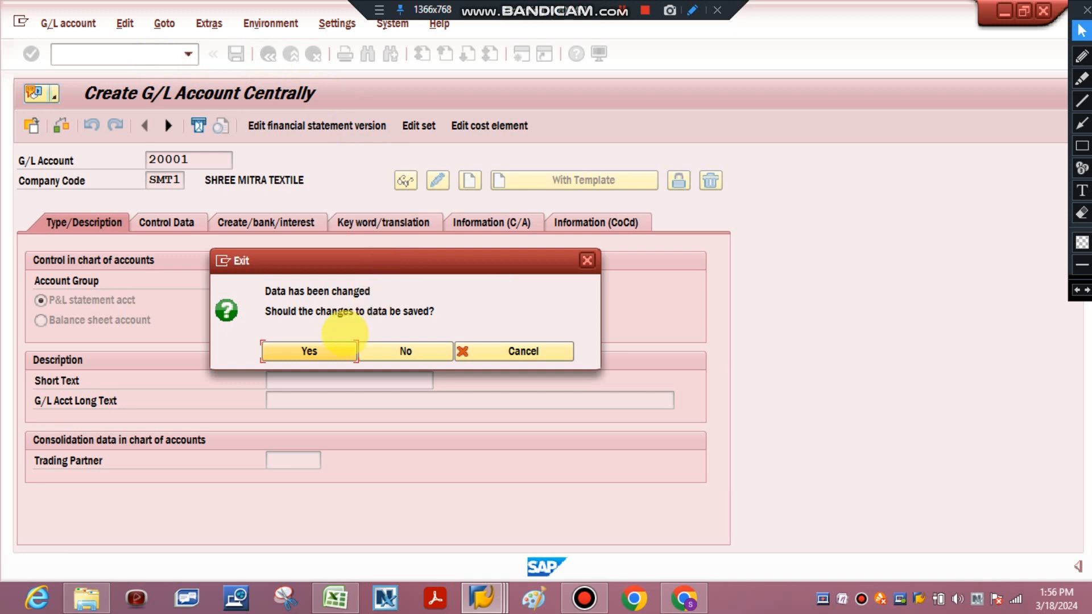
pyautogui.click(382, 349)
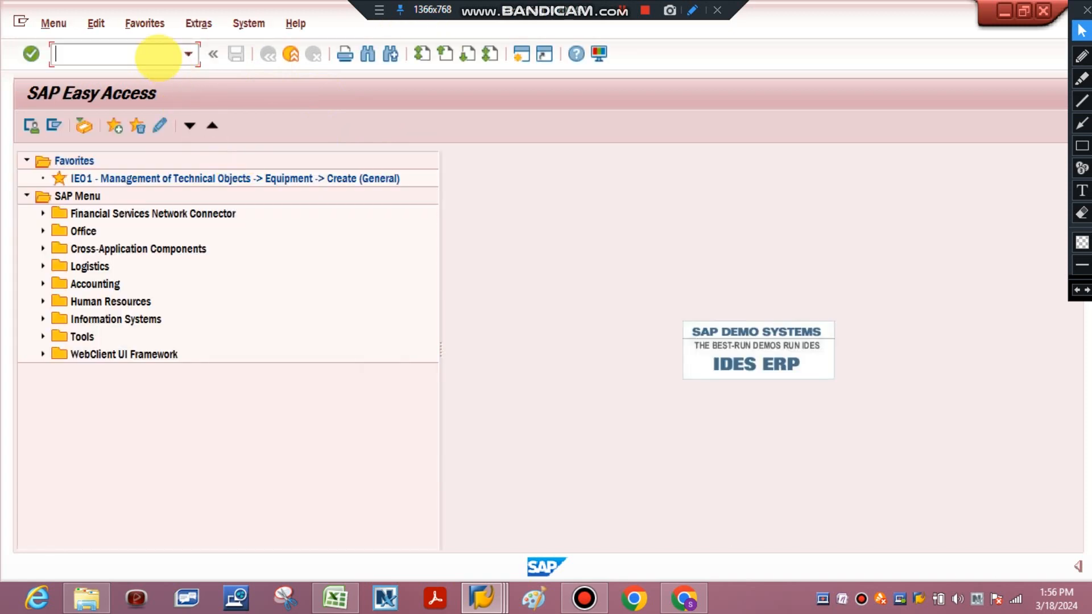
# Open transaction FS00, start creating G/L account 20001 and set its account group to CONSUMABLE EXPENSES
pyautogui.write('f')
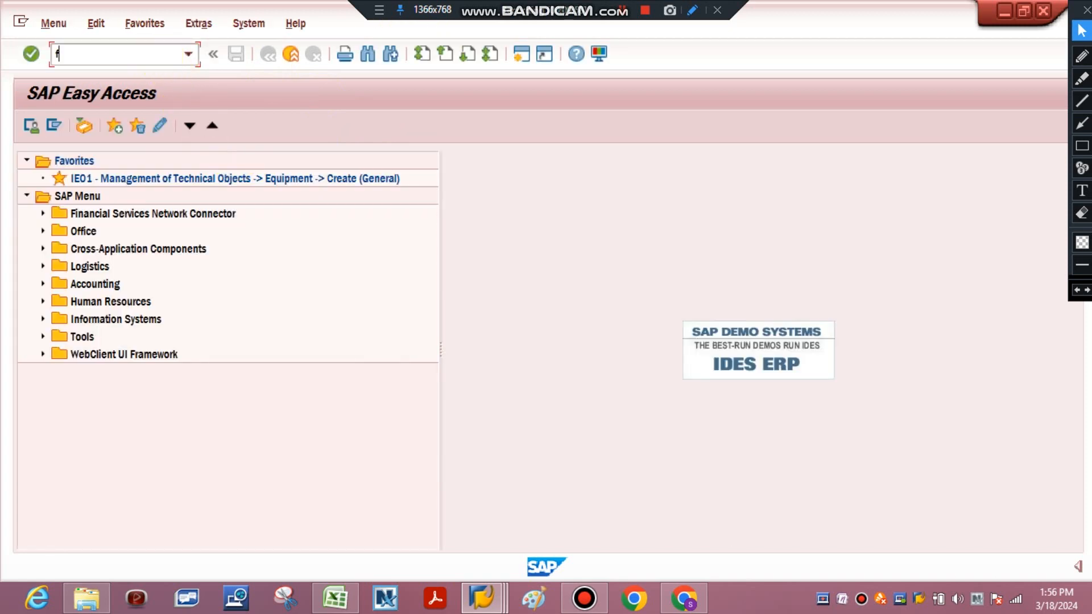
pyautogui.write('s00')
pyautogui.press('Return')
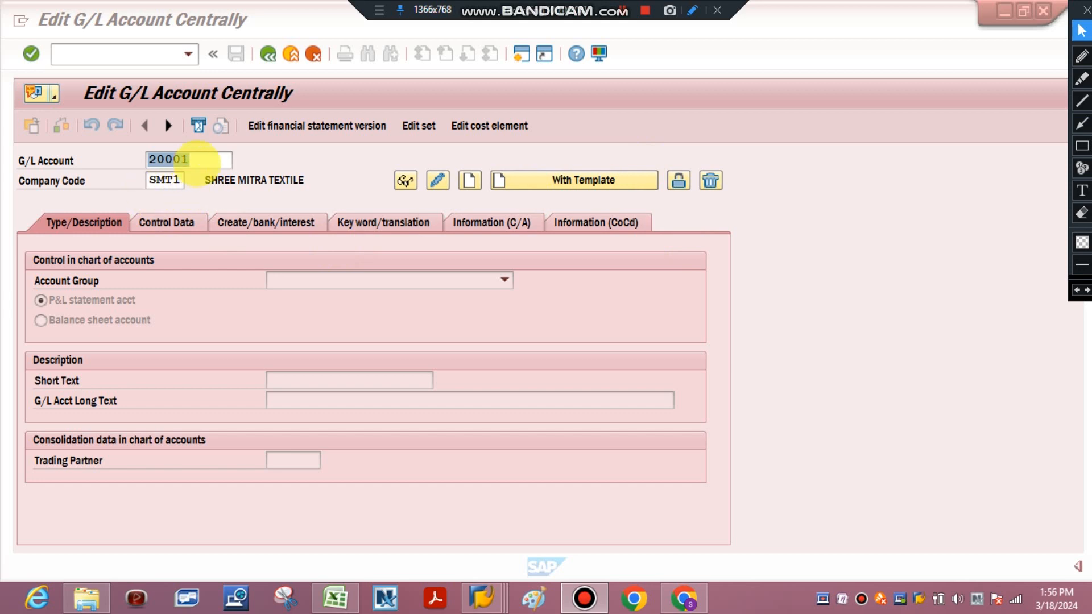
pyautogui.click(468, 180)
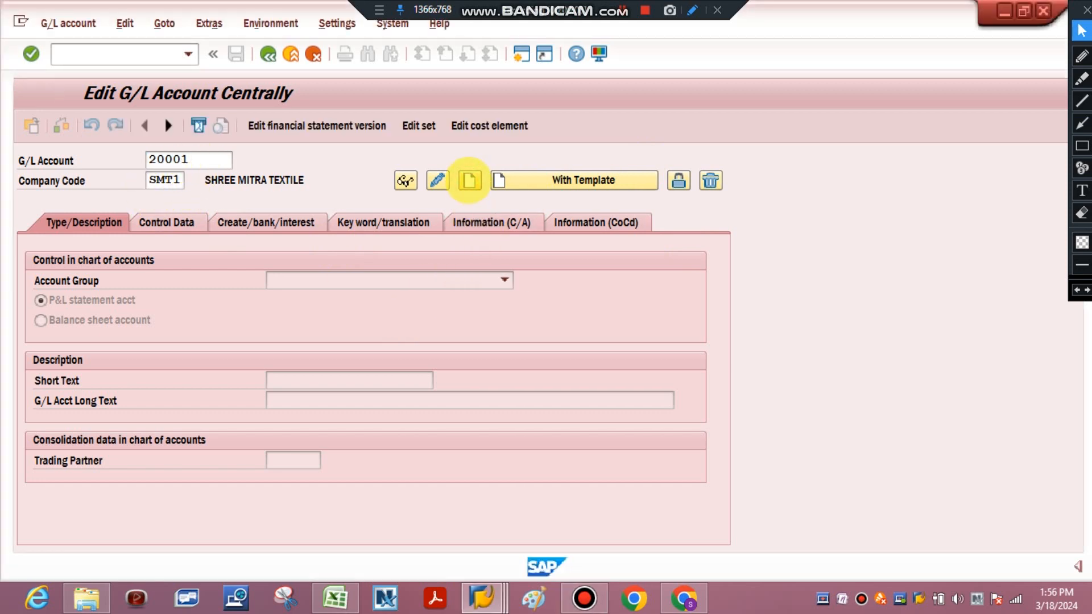
pyautogui.click(453, 276)
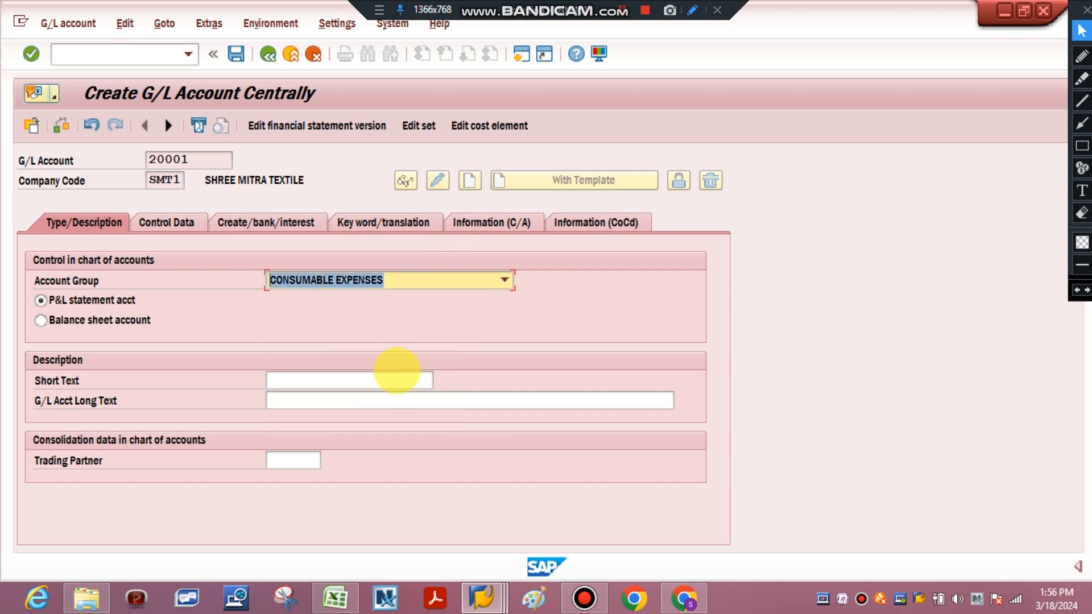
# Set the short text to "Consumable expenses" and the long text to "General Ledger defined to track Consumable Expense"
pyautogui.click(395, 378)
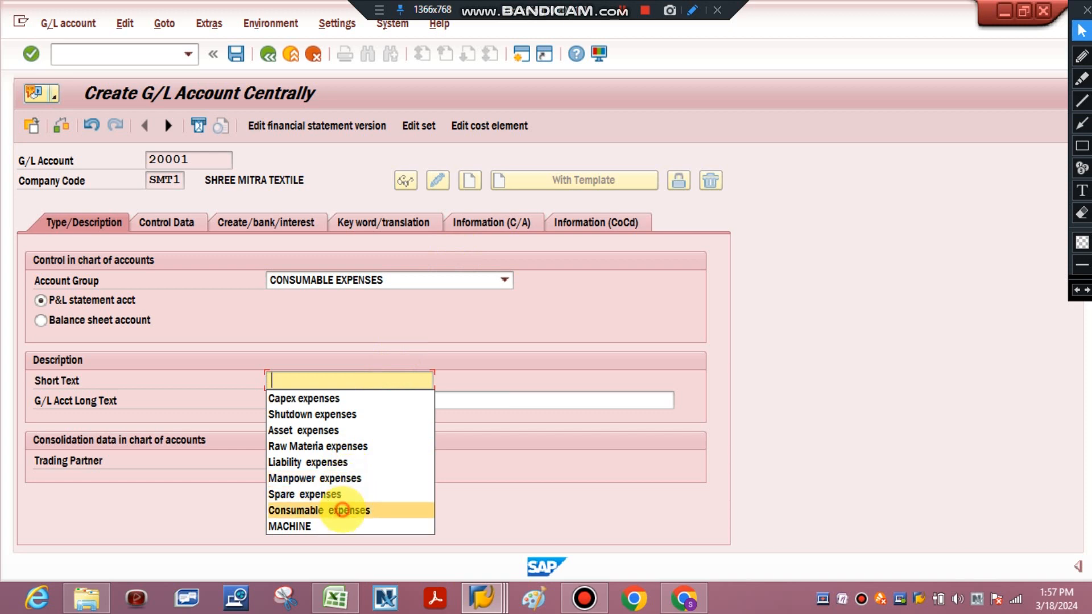
pyautogui.click(341, 509)
pyautogui.click(377, 402)
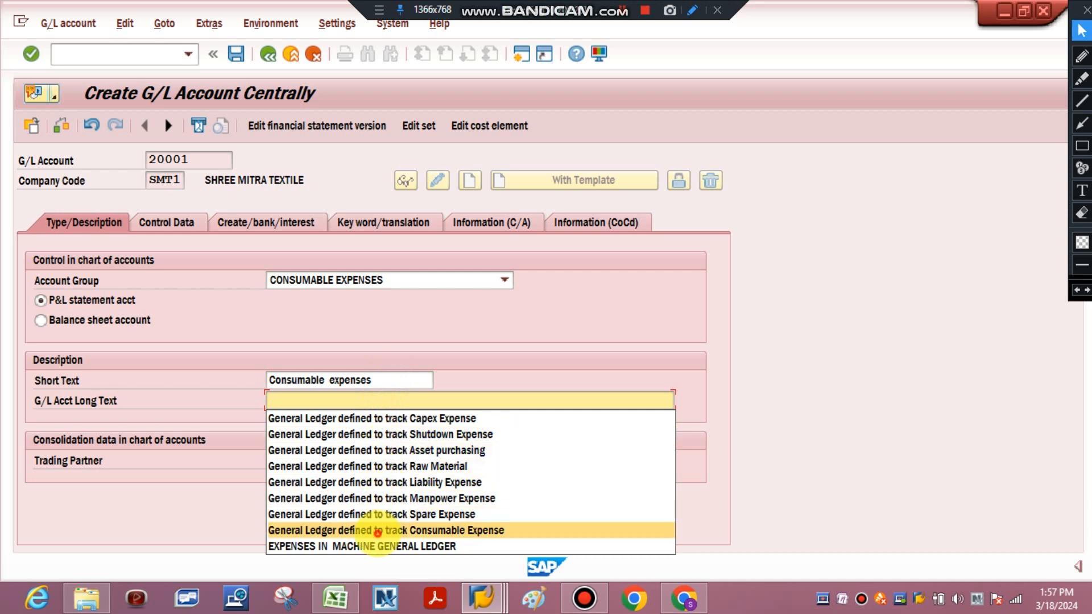
pyautogui.click(377, 531)
pyautogui.press('Return')
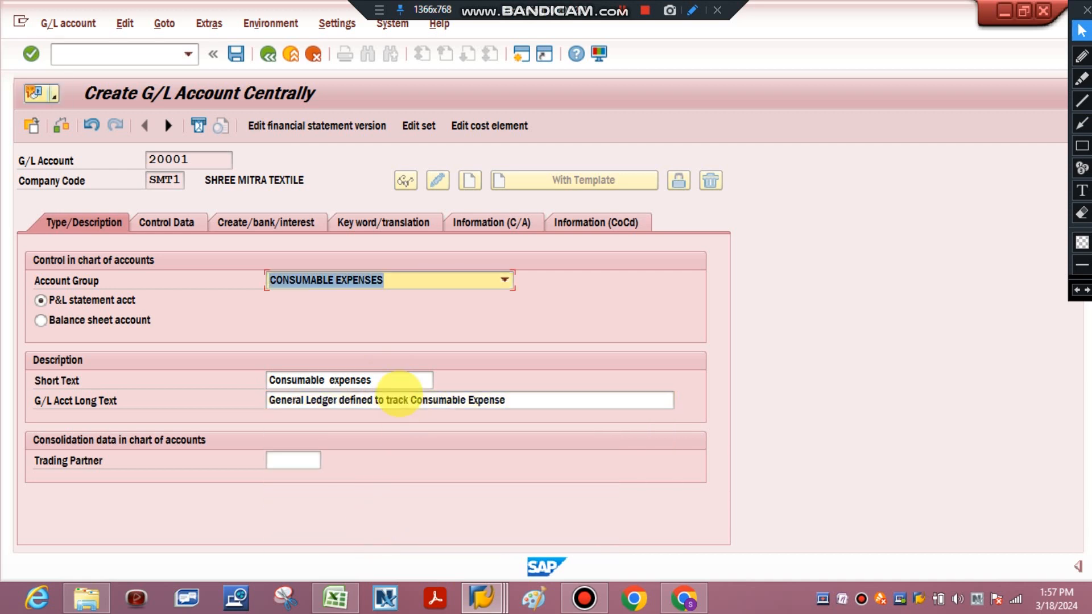
# Assign field status group 002 to G/L account 20001 in its document creation settings
pyautogui.click(177, 224)
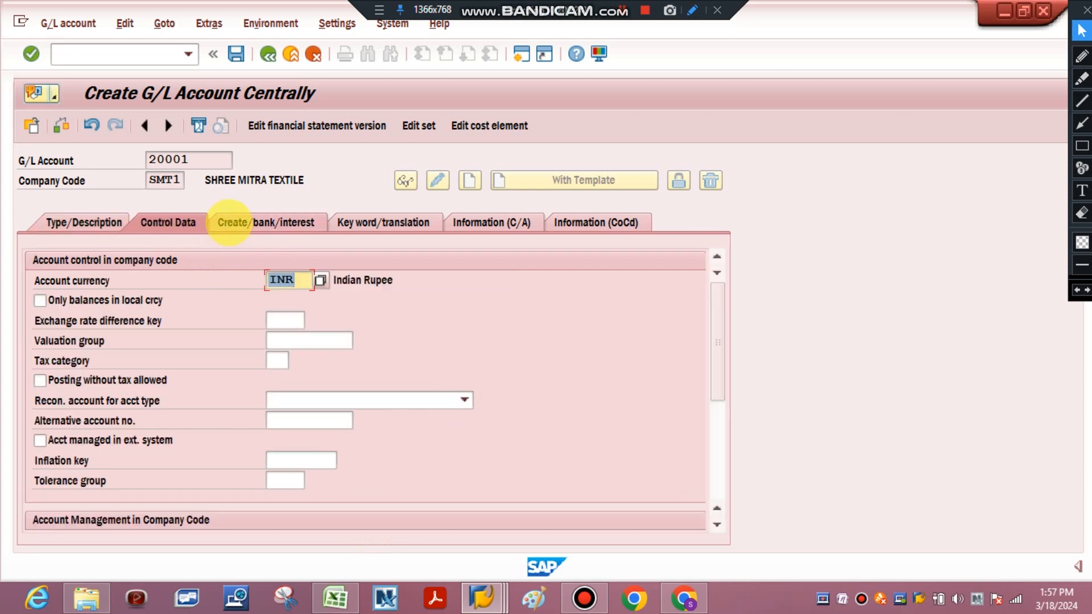
pyautogui.click(228, 223)
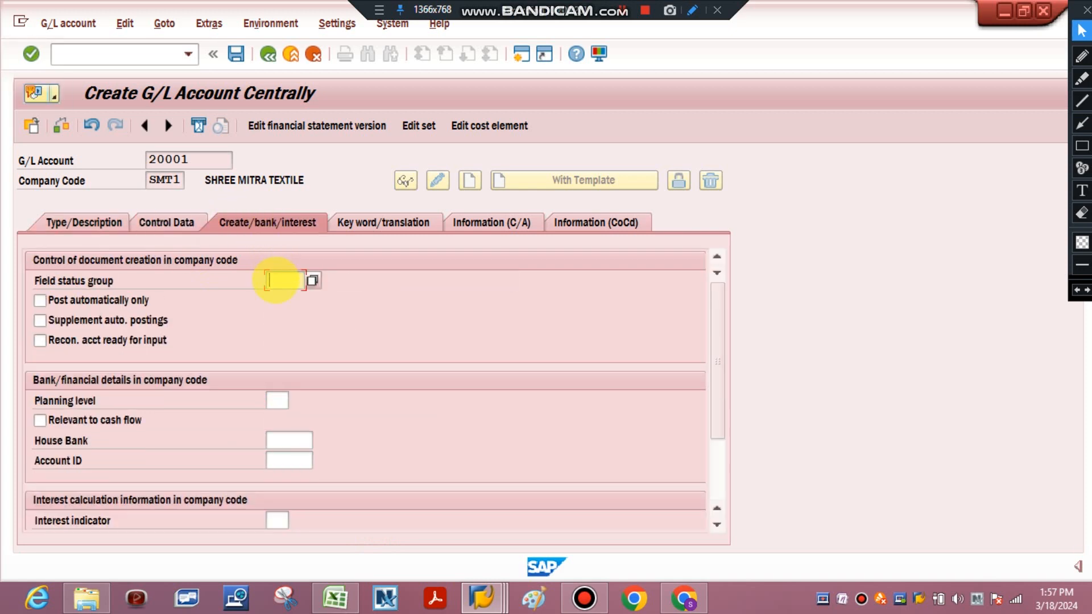
pyautogui.write('002')
pyautogui.press('Return')
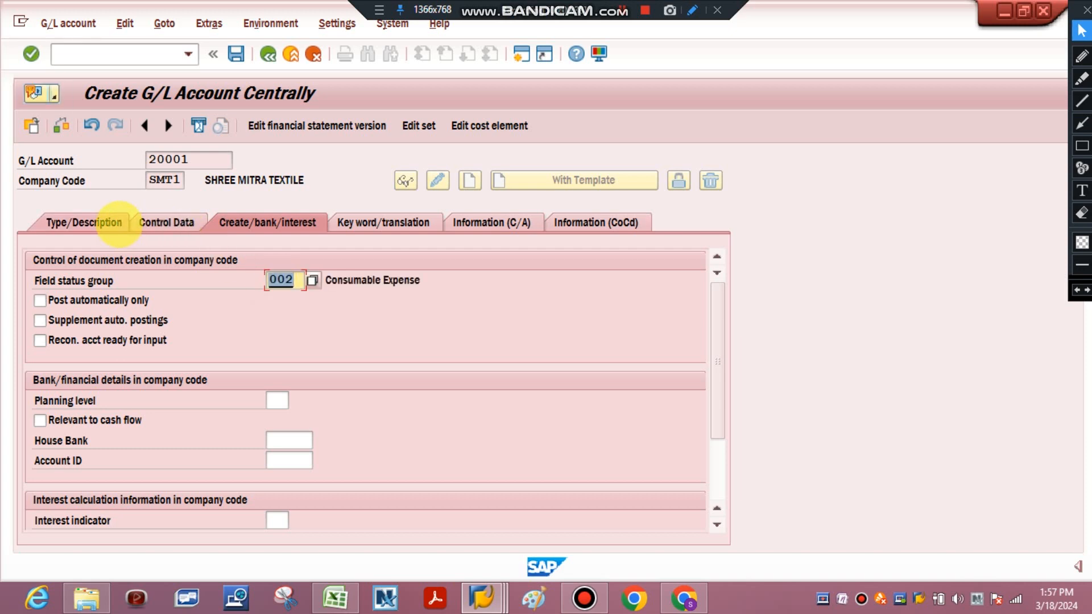
# Save G/L account 20001 and switch to the Excel tracking sheet
pyautogui.click(120, 221)
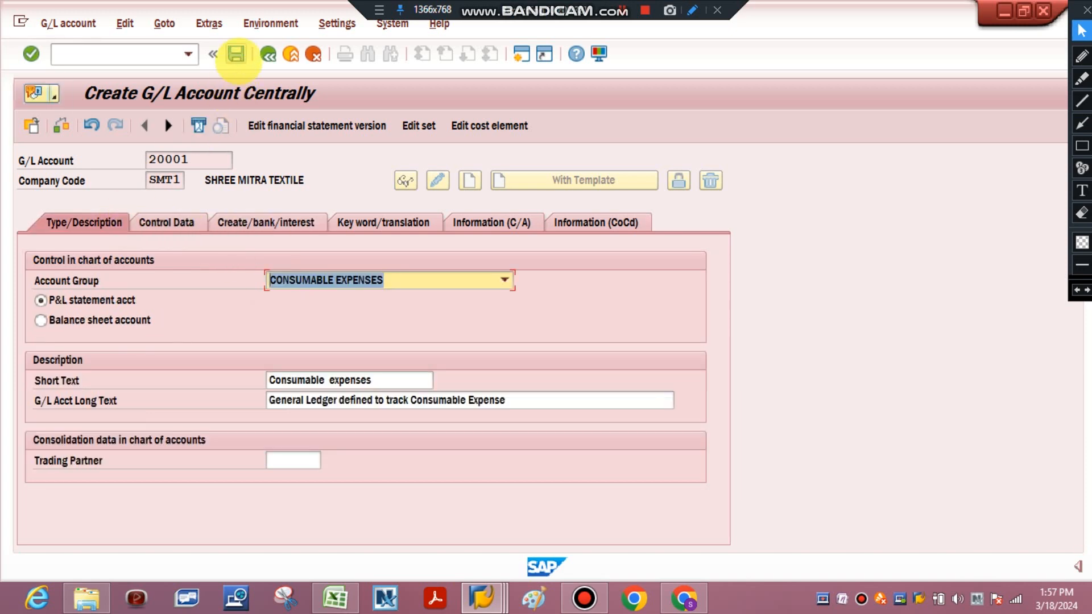
pyautogui.click(236, 54)
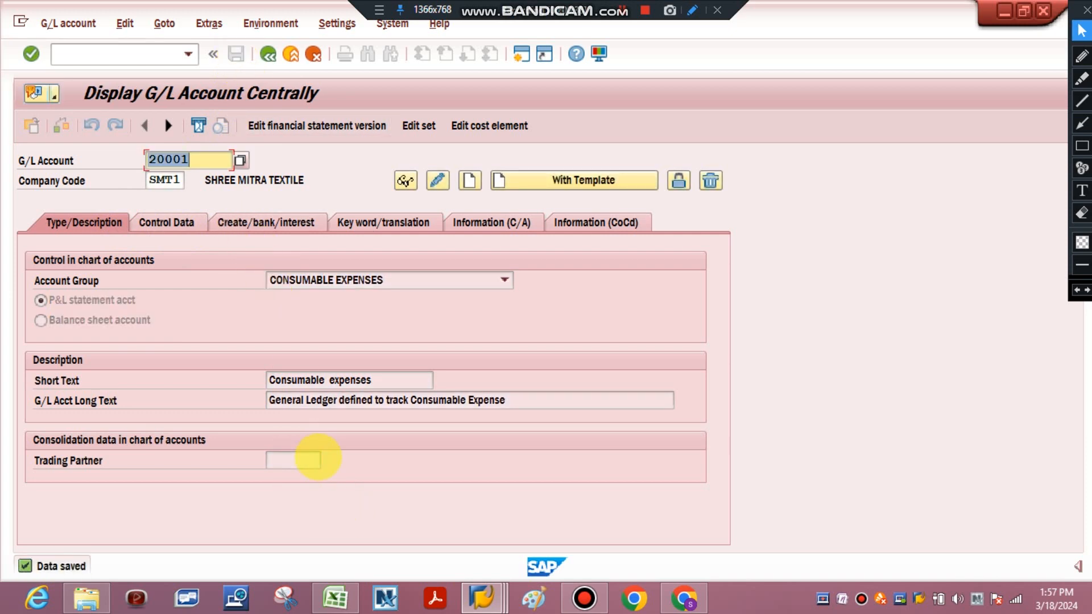
pyautogui.click(336, 597)
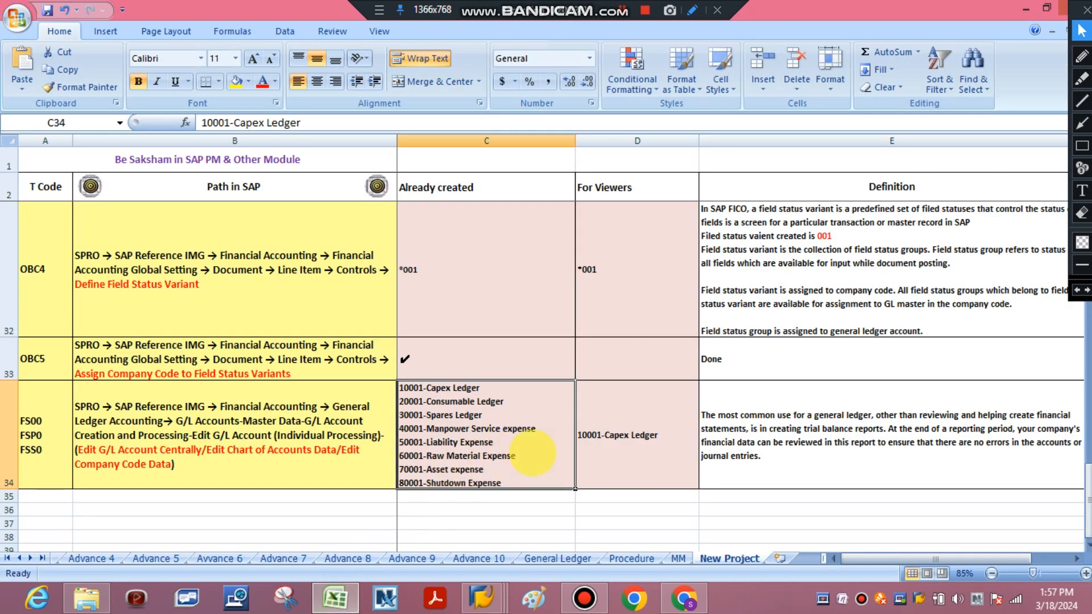
# Add the line "20001- Consumable Ledger" below 10001-Capex Ledger in the For Viewers cell of the FS00 row
pyautogui.doubleClick(670, 440)
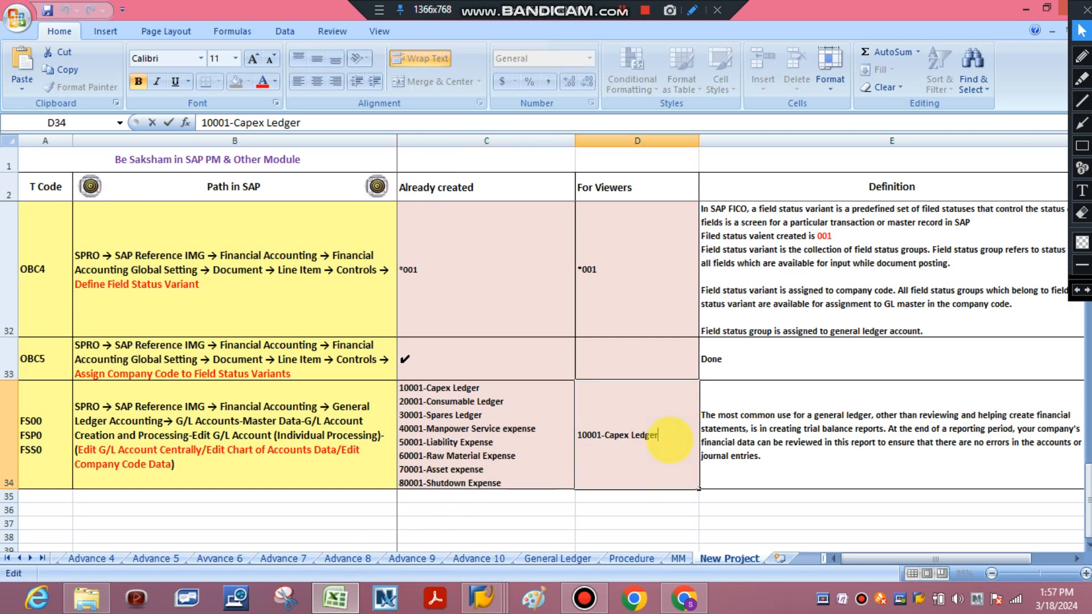
pyautogui.hotkey('alt', 'Return')
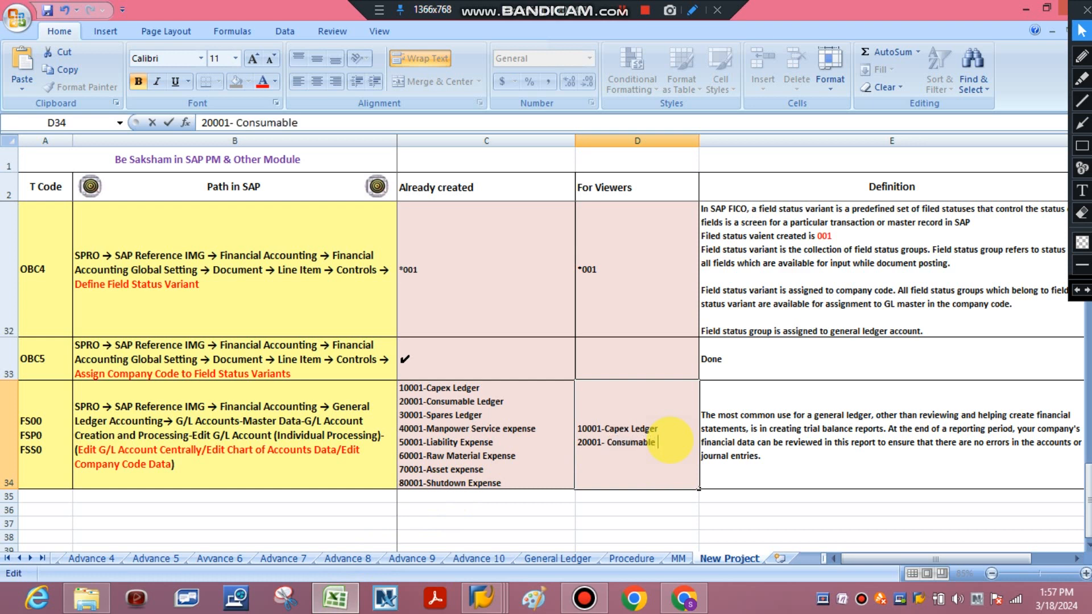
pyautogui.write('20001- Consumable Ledger')
pyautogui.click(664, 510)
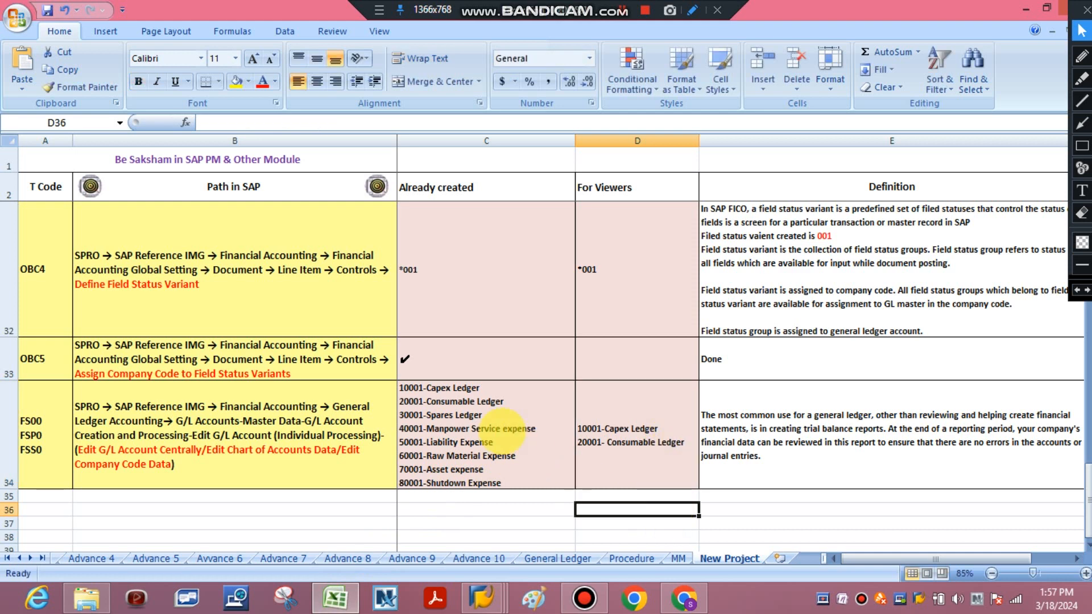
# Select the planned ledger list, switch to SAP and leave the G/L account 20001 display for SAP Easy Access
pyautogui.click(496, 414)
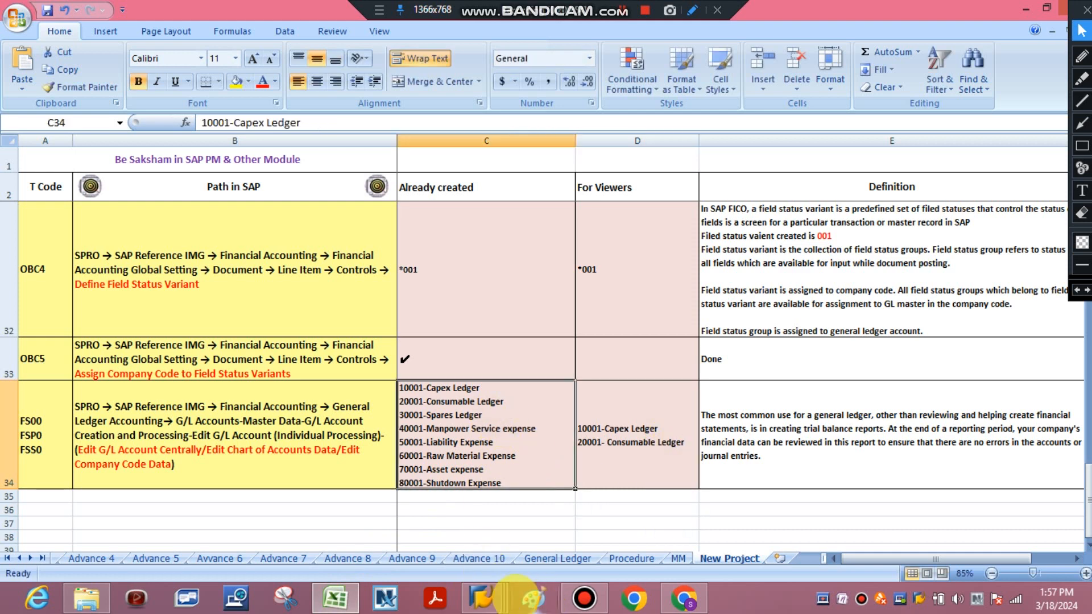
pyautogui.click(483, 597)
pyautogui.click(480, 472)
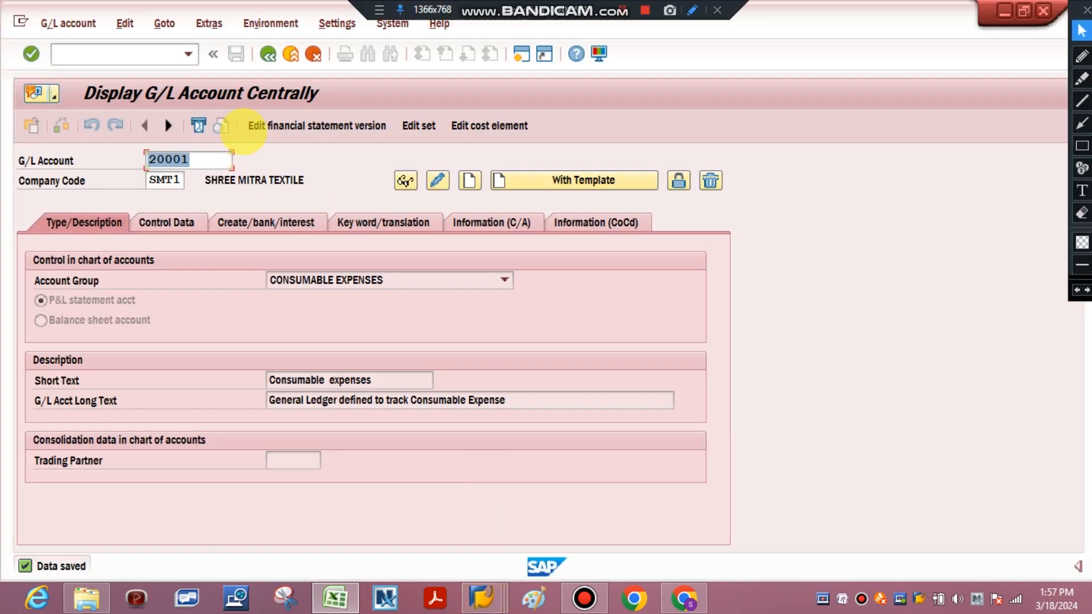
pyautogui.click(267, 54)
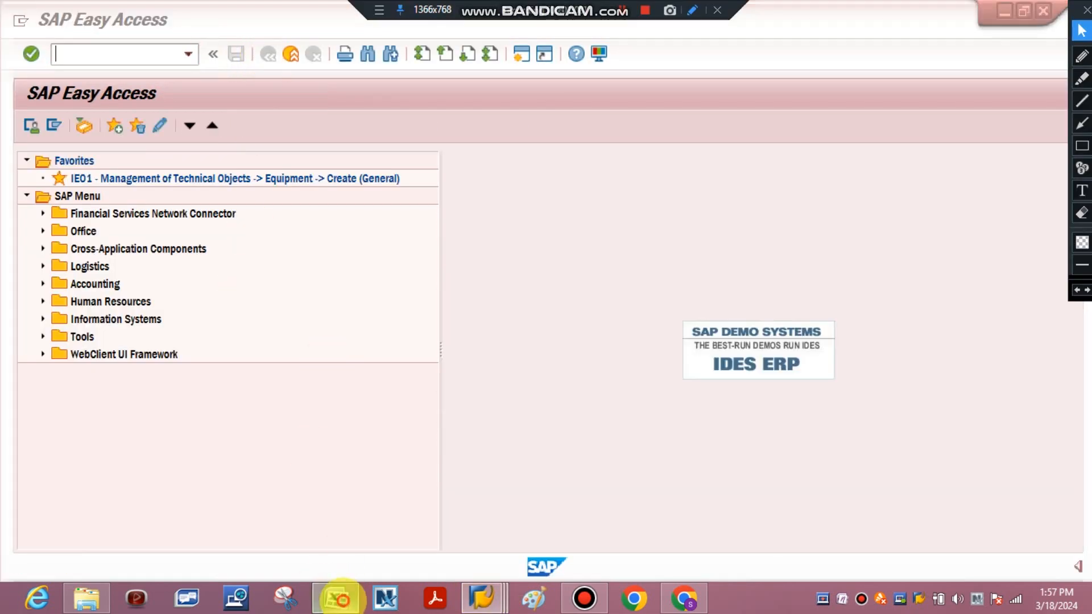
# Check the G/L transaction codes in the Excel sheet, switch back to SAP Easy Access and open transaction FSP0
pyautogui.click(337, 596)
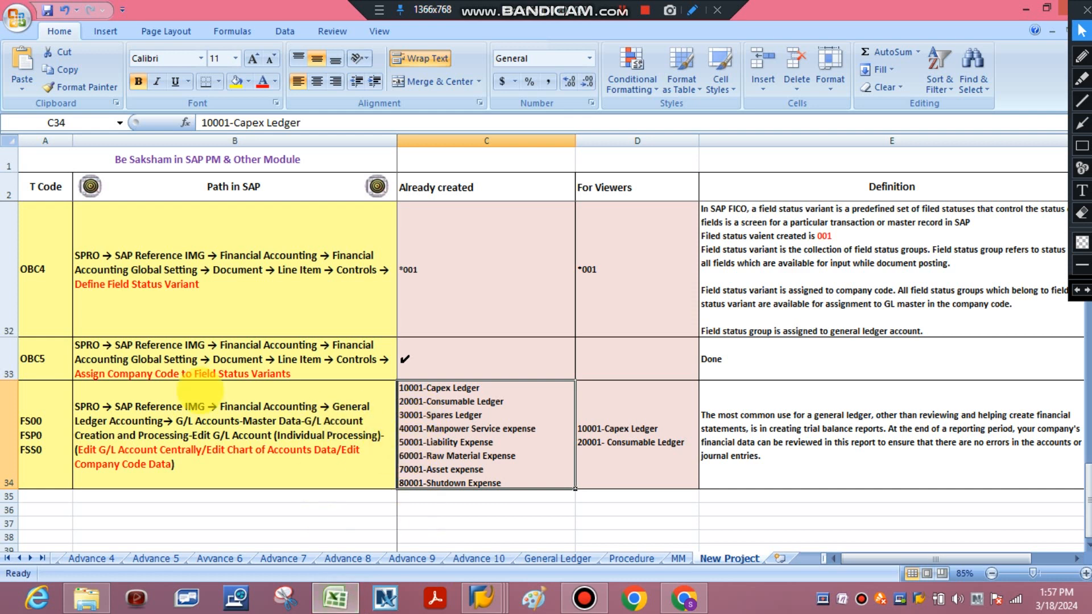
pyautogui.click(31, 426)
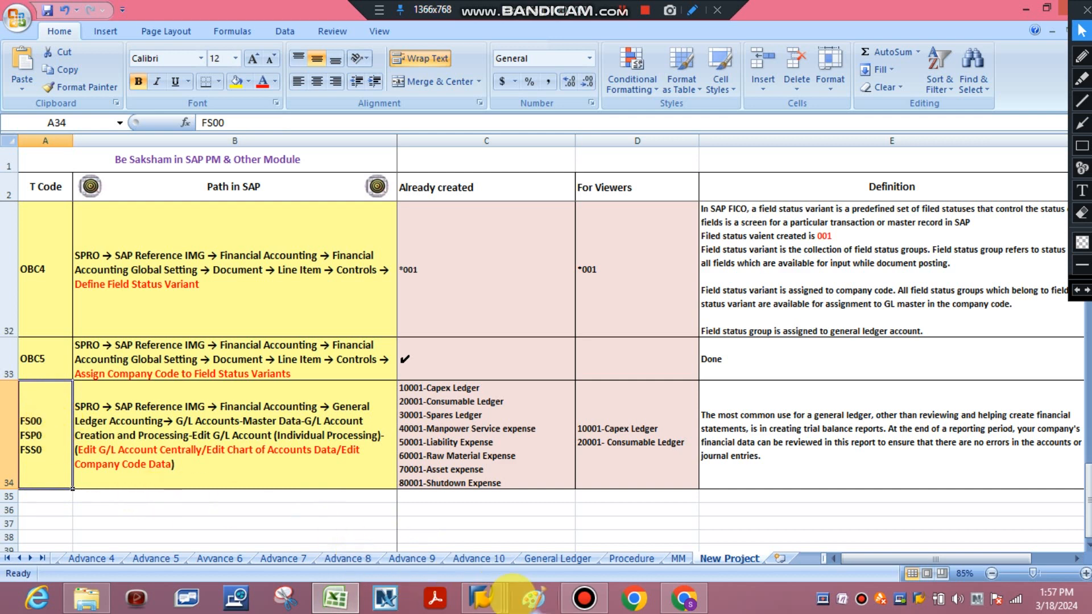
pyautogui.moveTo(485, 596)
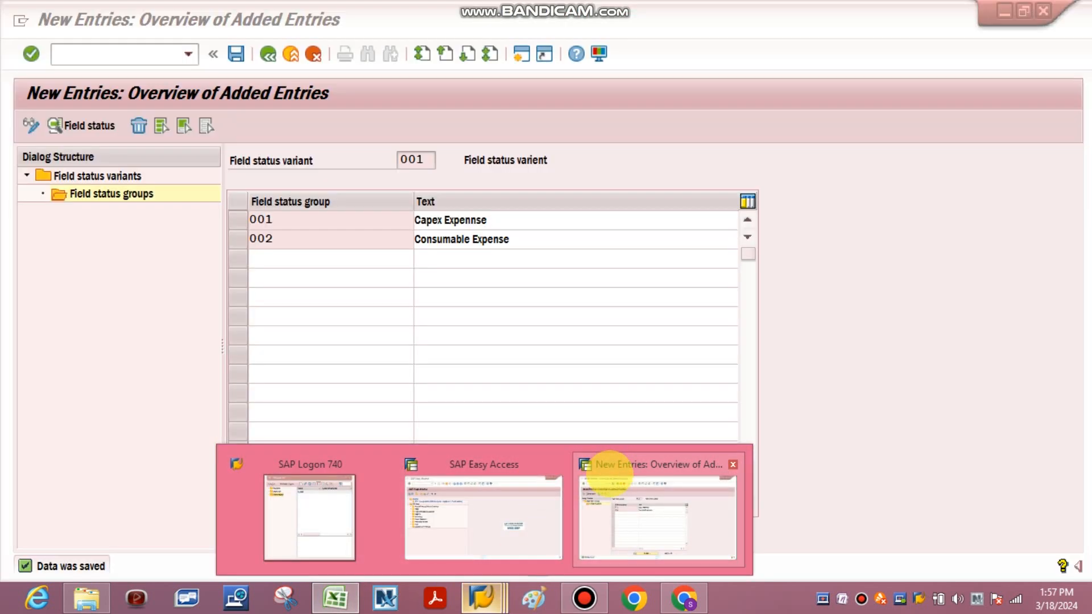
pyautogui.click(609, 470)
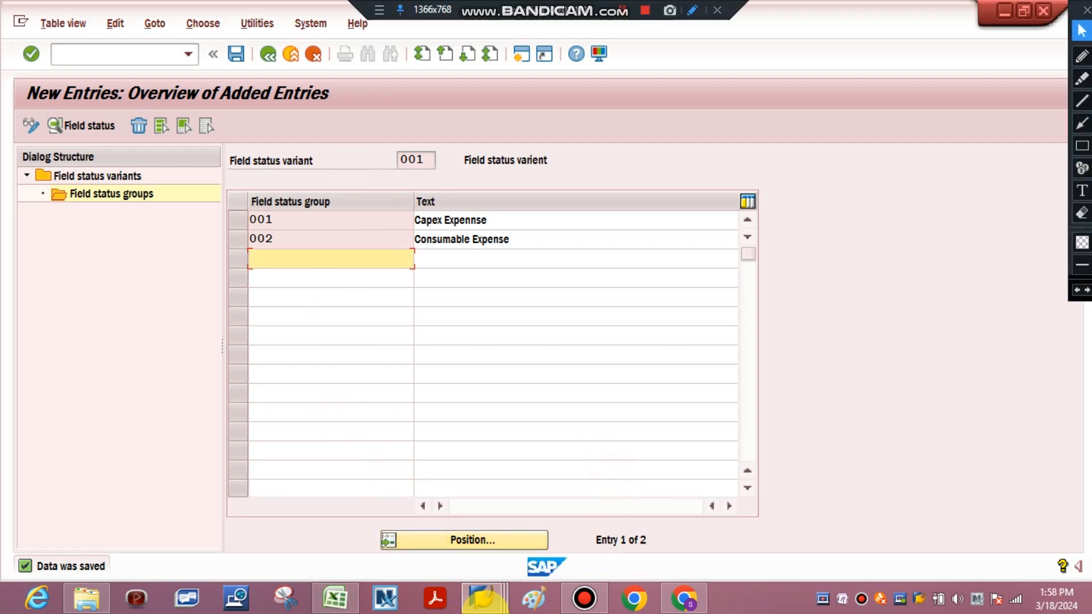
pyautogui.moveTo(485, 595)
pyautogui.click(451, 499)
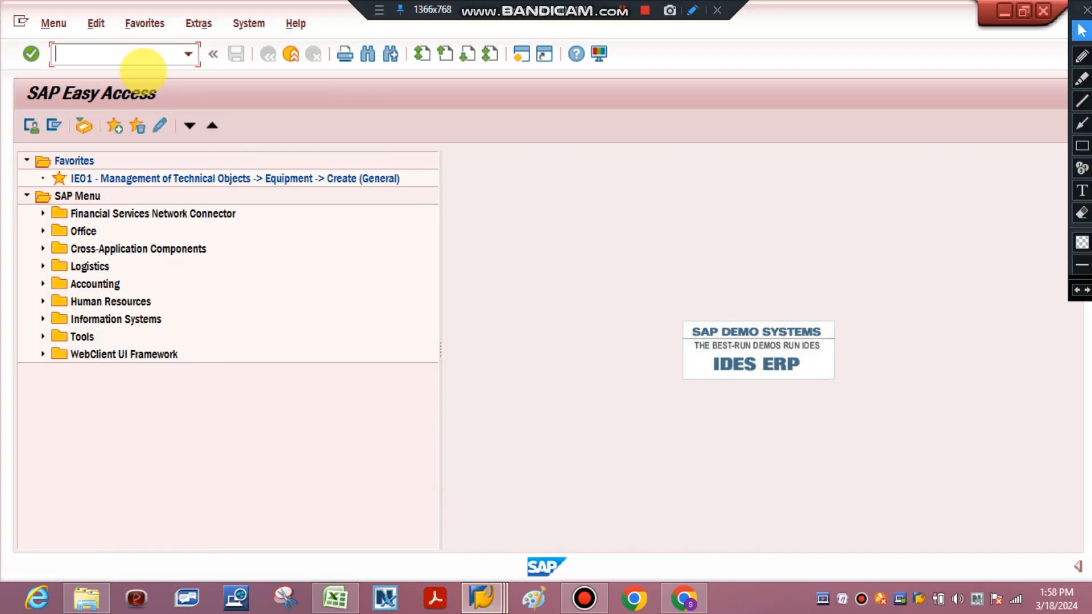
pyautogui.click(134, 55)
pyautogui.write('FS')
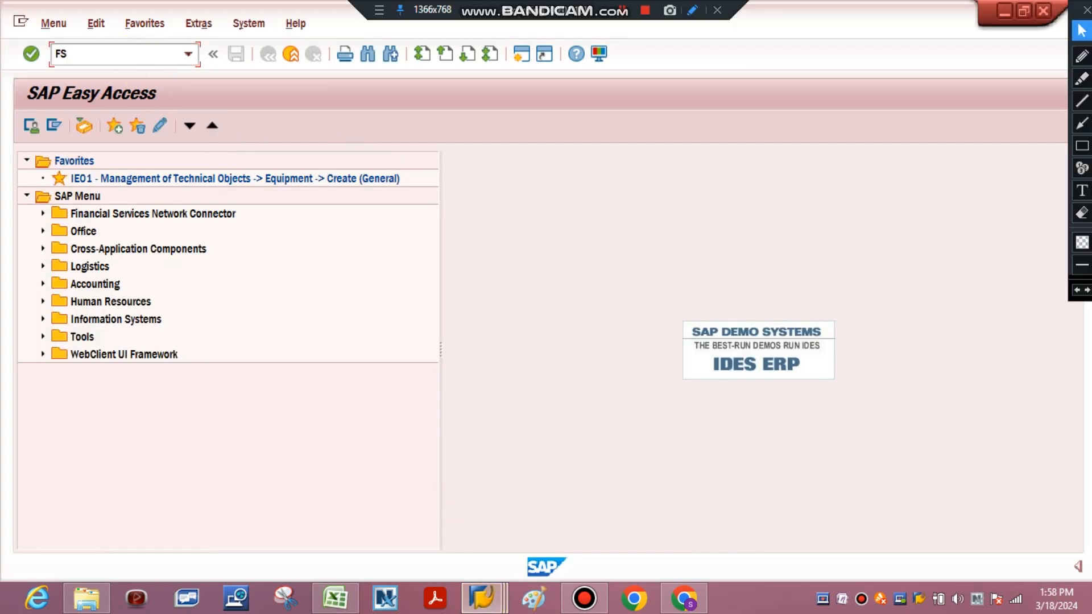
pyautogui.write('P0')
pyautogui.press('Return')
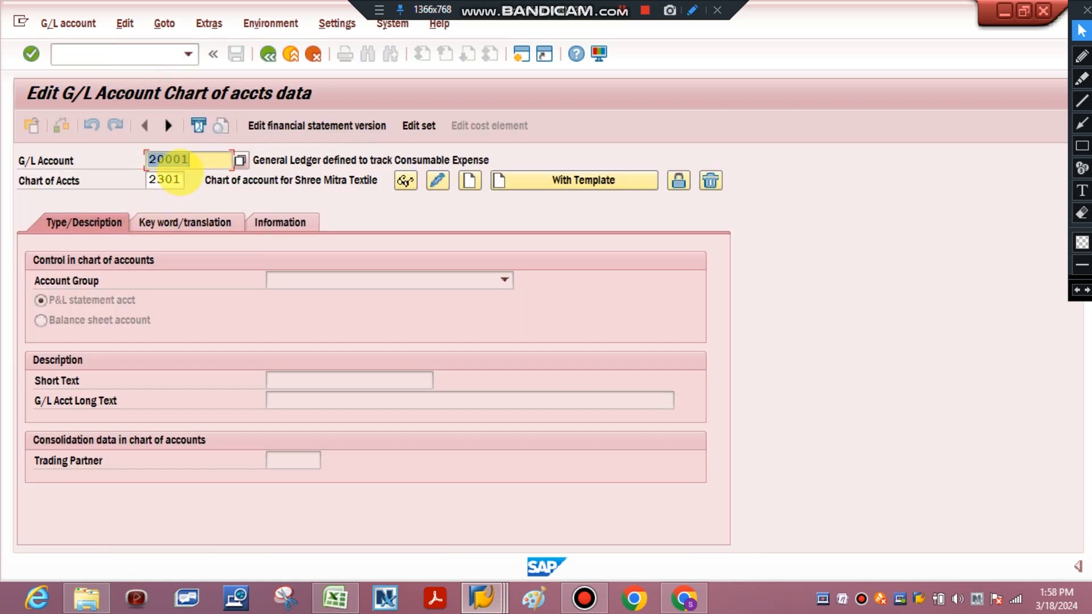
# Enter G/L account 30001 for the chart of accounts data and close the information message
pyautogui.click(158, 155)
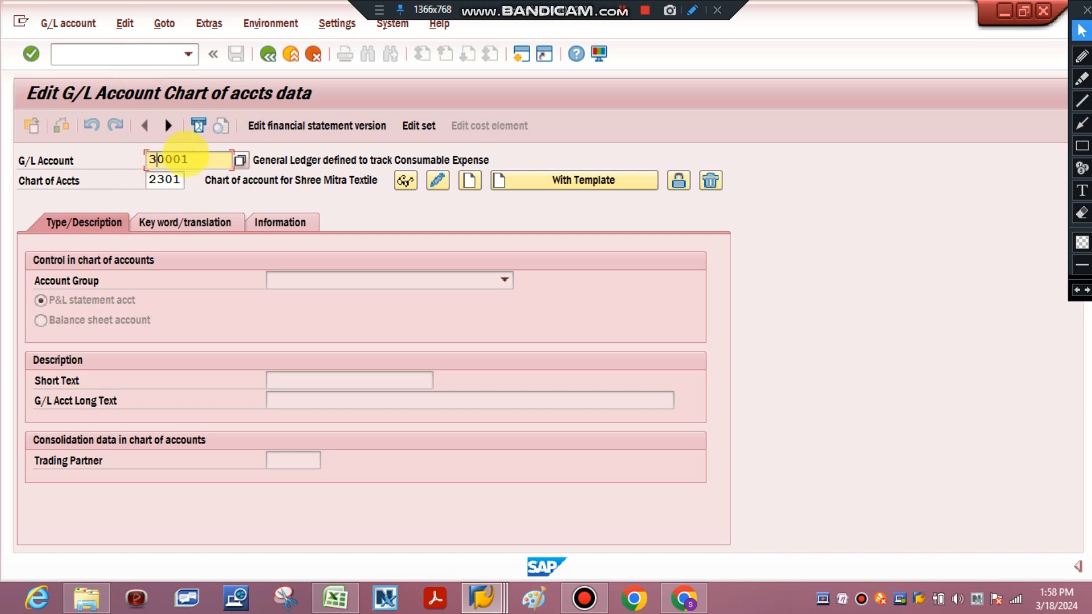
pyautogui.press('Return')
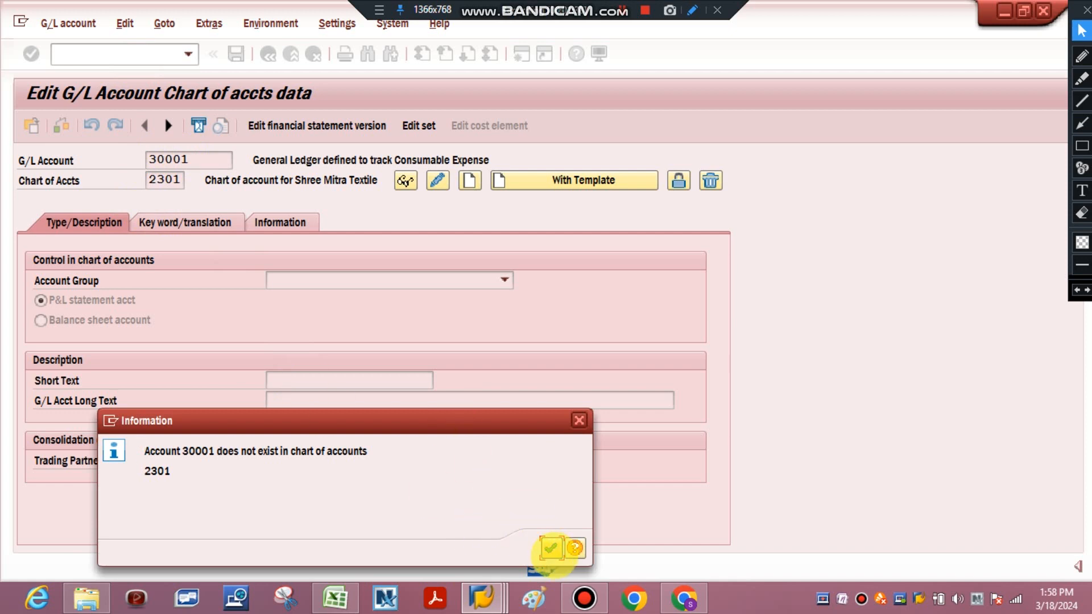
pyautogui.click(550, 548)
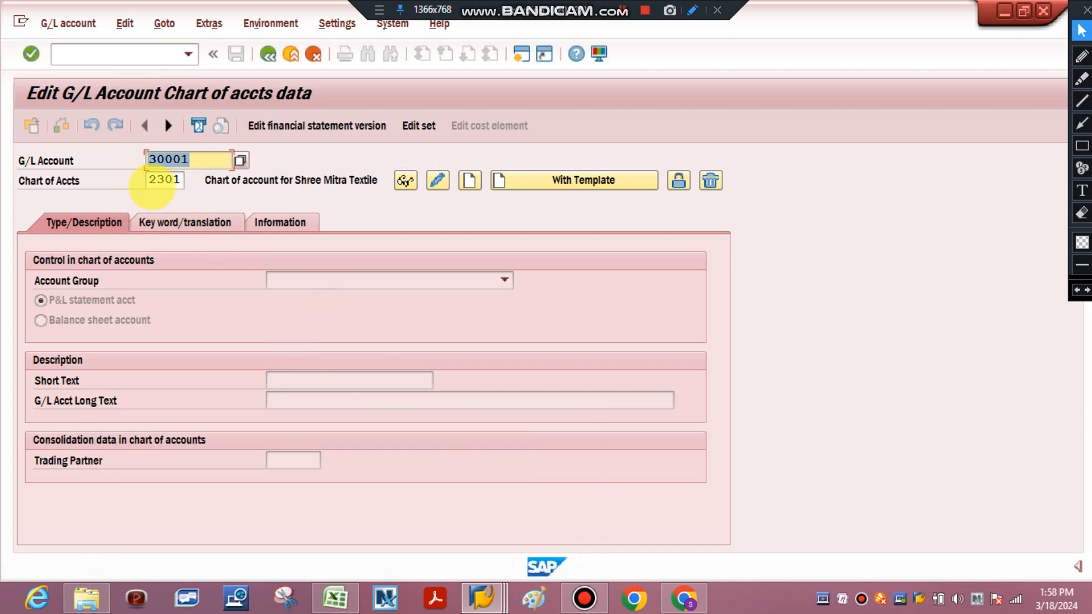
# Switch to the Excel tracking sheet and check the chart of accounts codes in the OB13 row against the SAP entry
pyautogui.click(149, 180)
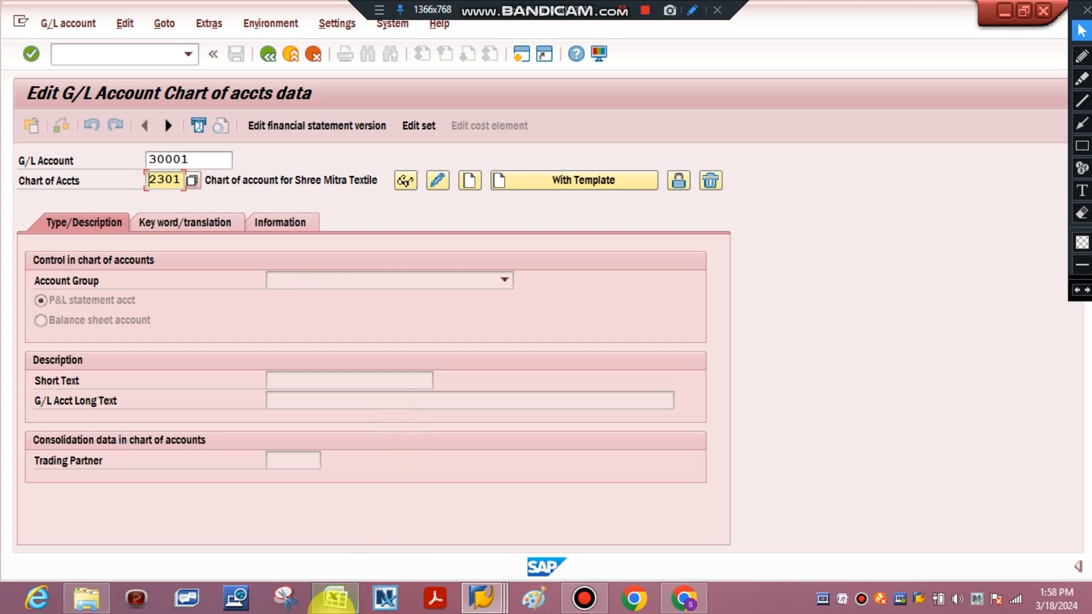
pyautogui.click(334, 597)
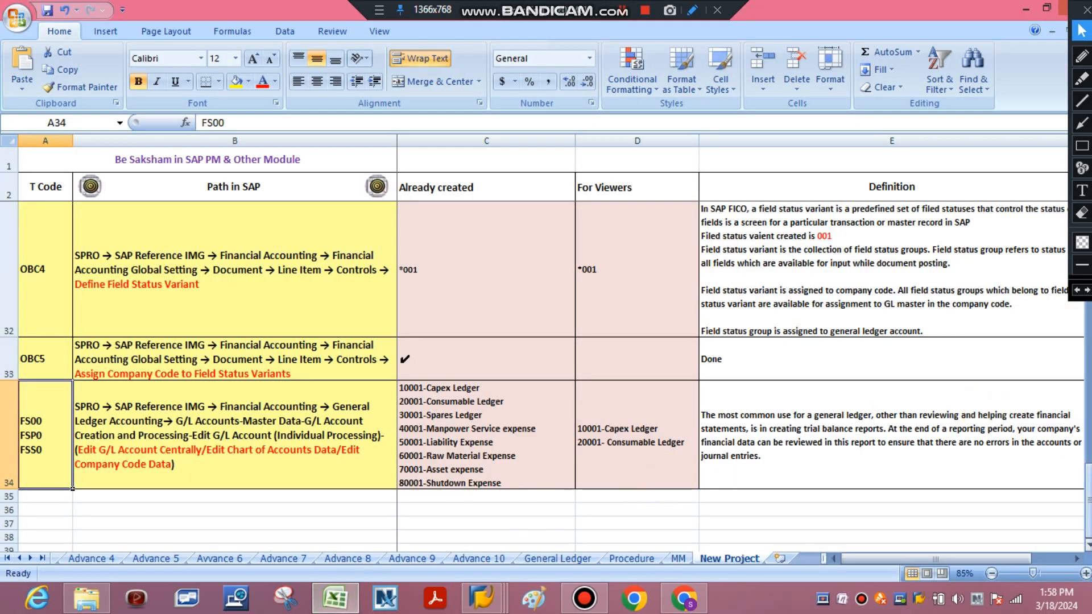
pyautogui.moveTo(1088, 500); pyautogui.dragTo(1077, 178)
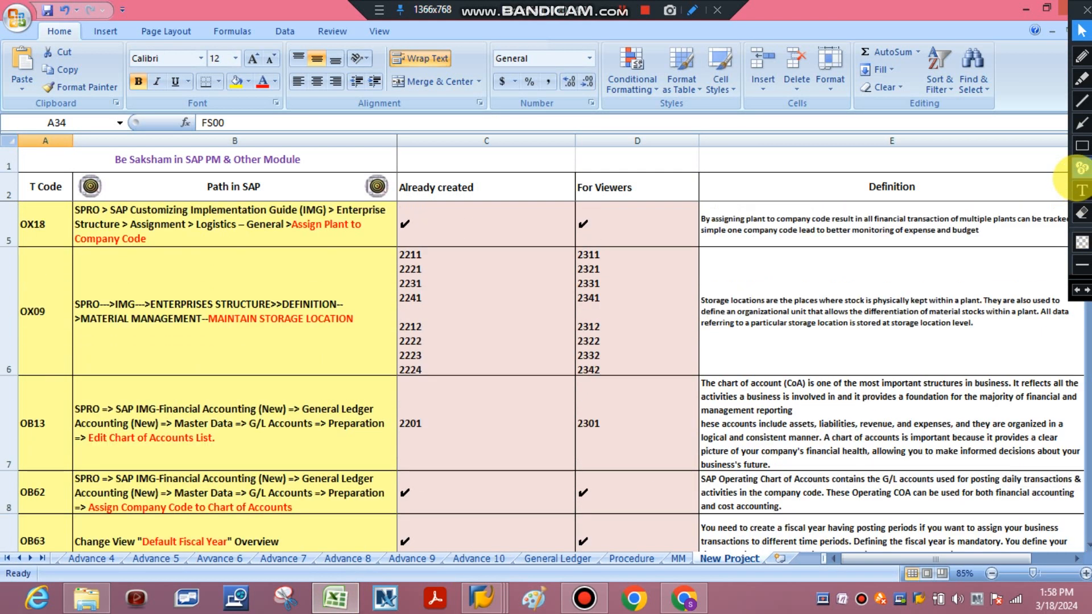
pyautogui.click(657, 424)
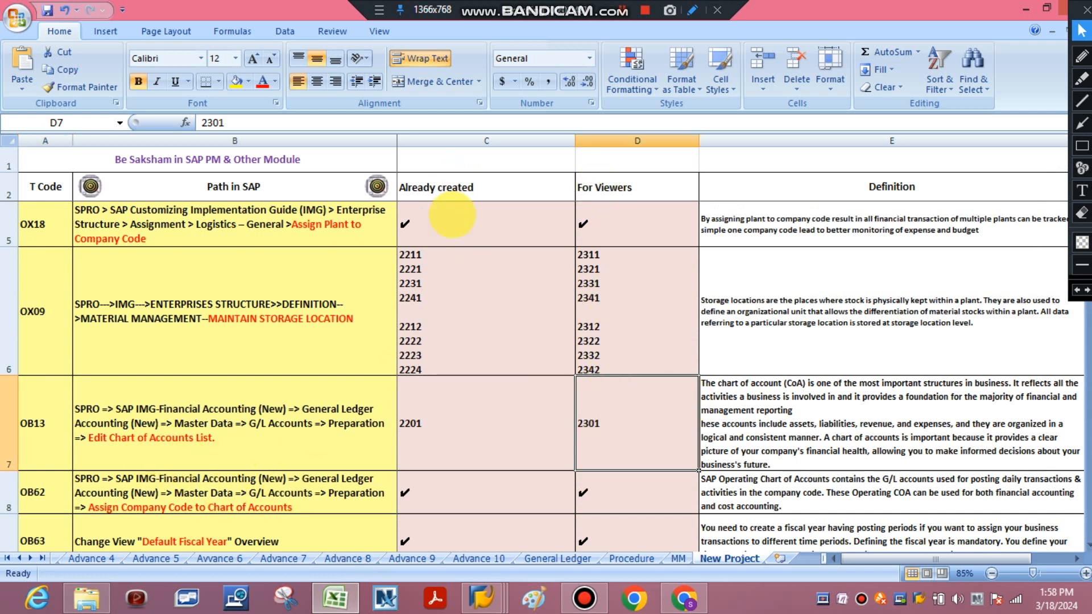
pyautogui.click(466, 428)
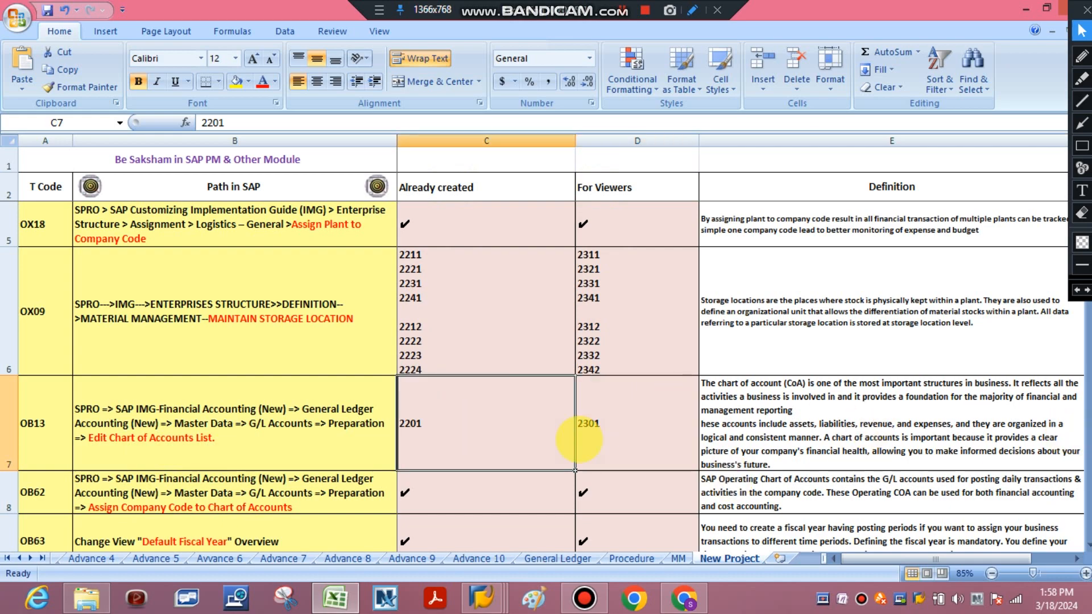
pyautogui.click(579, 439)
pyautogui.press('Down')
pyautogui.press('Down')
pyautogui.press('Down')
pyautogui.press('Down')
pyautogui.press('Down')
pyautogui.press('Down')
pyautogui.press('Down')
pyautogui.press('Down')
pyautogui.press('Down')
pyautogui.press('Down')
pyautogui.press('Down')
pyautogui.press('Down')
pyautogui.press('Down')
pyautogui.press('Down')
pyautogui.press('Down')
pyautogui.press('Down')
pyautogui.press('Down')
pyautogui.press('Down')
pyautogui.press('Down')
pyautogui.press('Down')
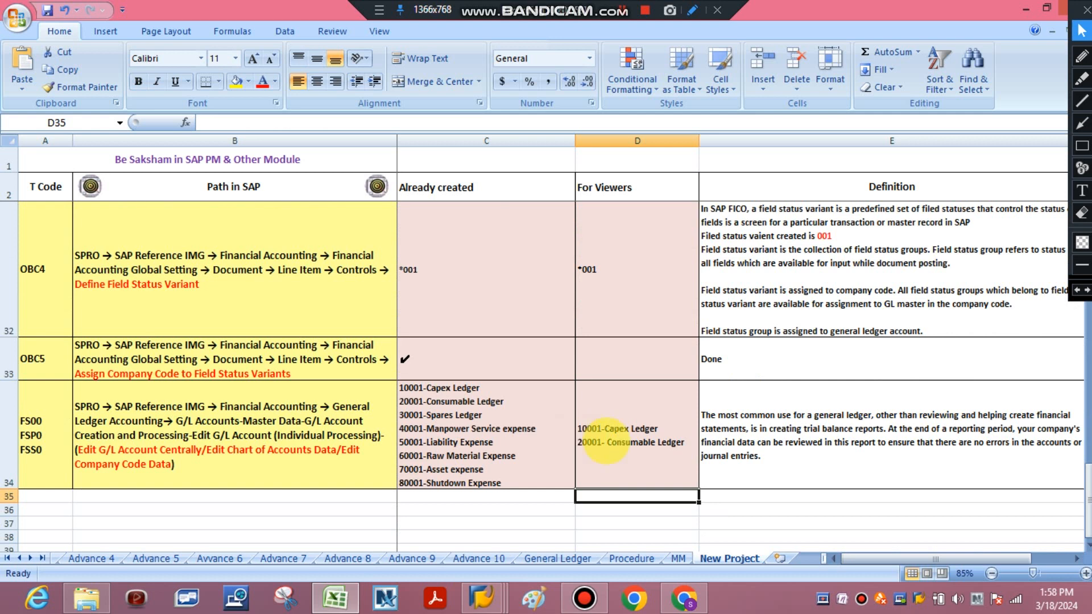
pyautogui.click(605, 438)
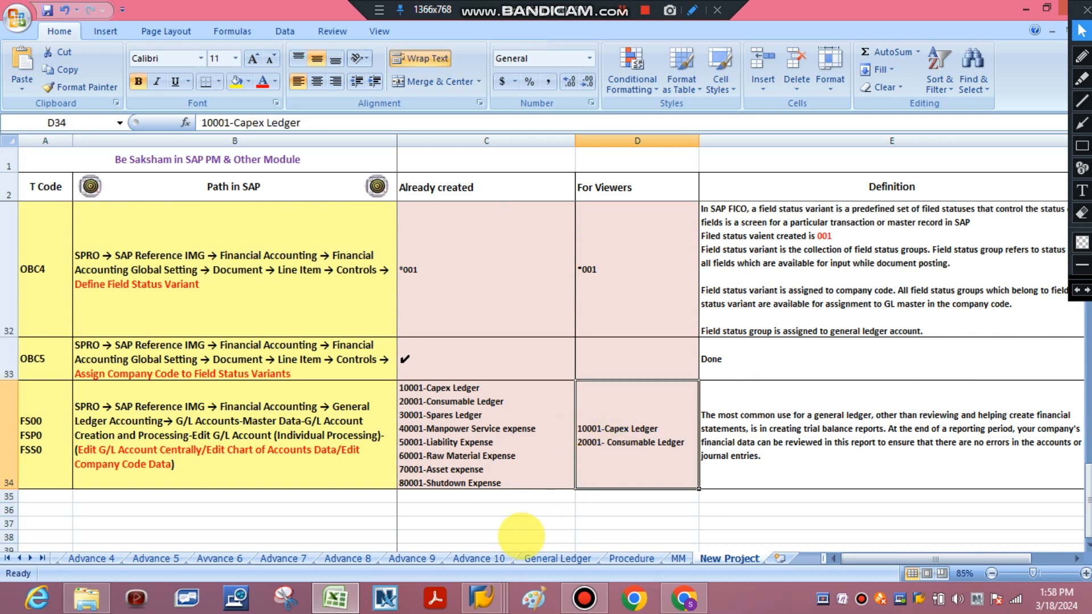
# Switch back to SAP, start creating G/L account 30001 in chart of accounts 2301 and set its account group to SPARE EXPENSES
pyautogui.click(482, 598)
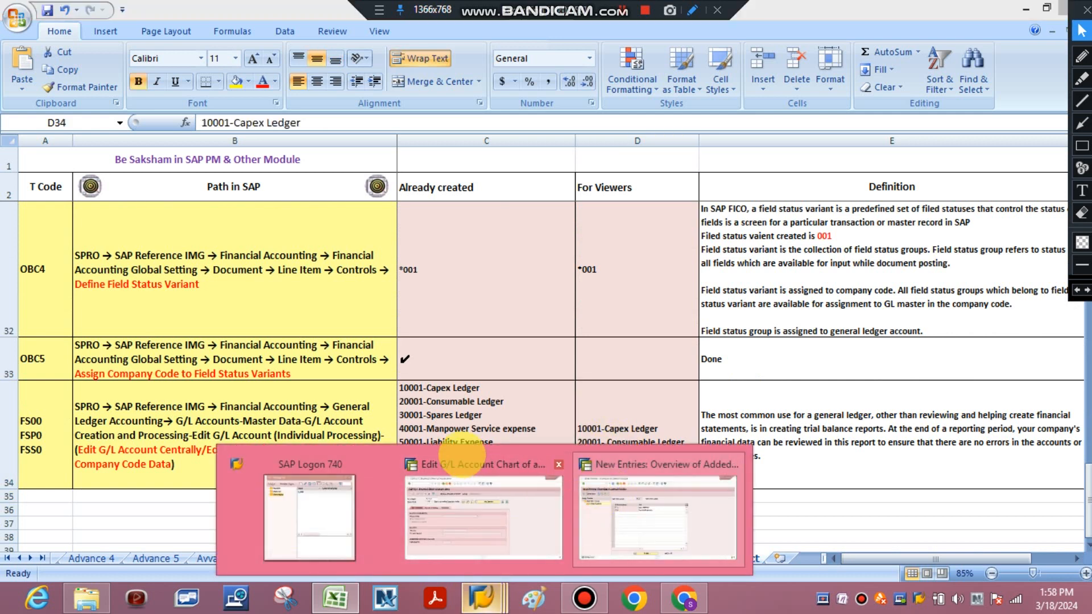
pyautogui.click(483, 512)
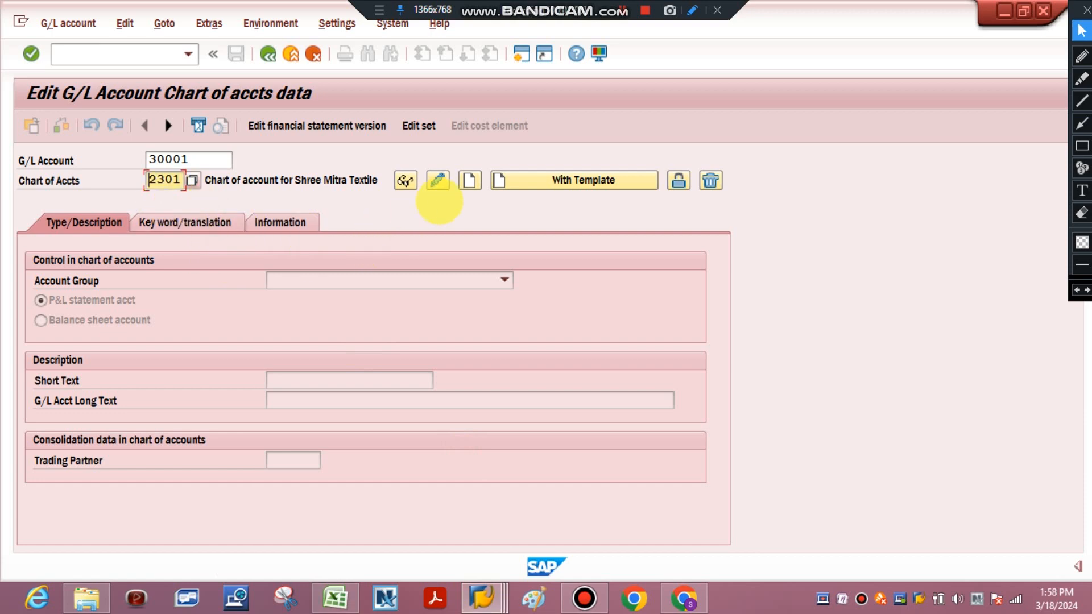
pyautogui.click(463, 181)
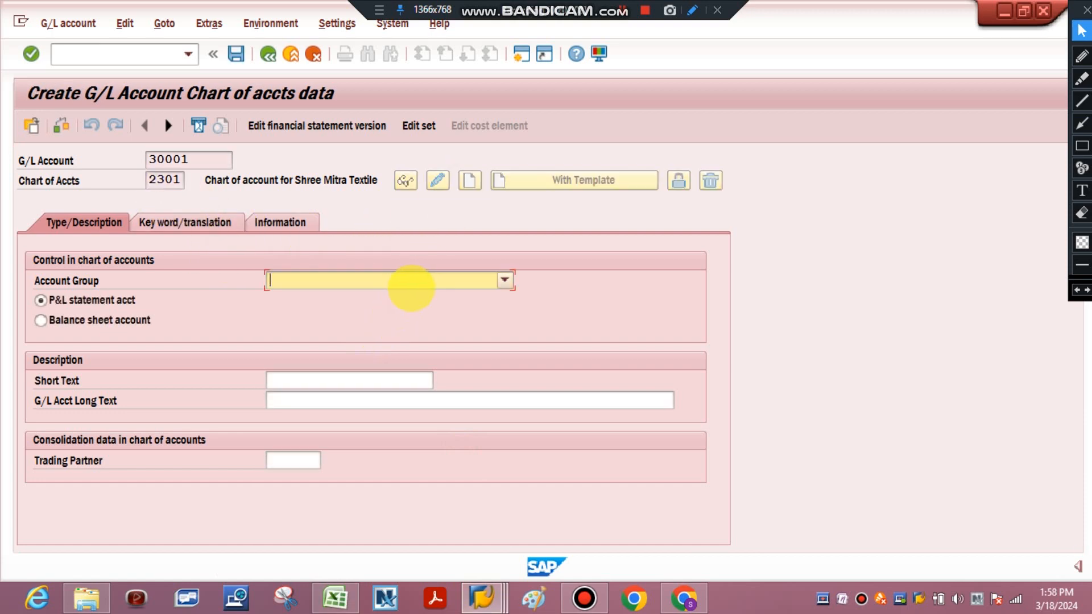
pyautogui.click(412, 282)
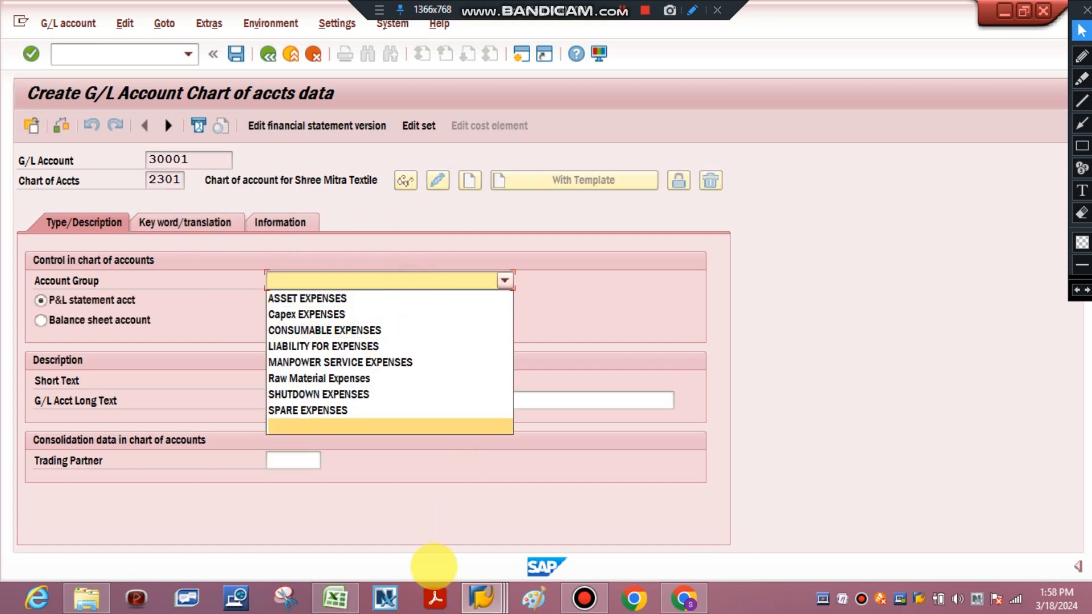
pyautogui.click(336, 596)
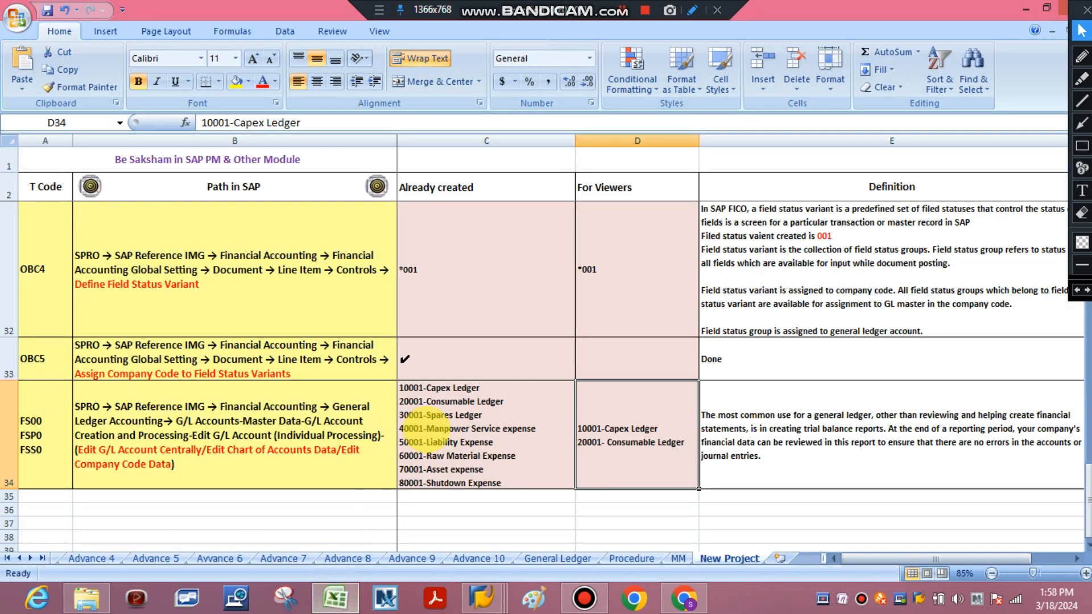
pyautogui.click(336, 596)
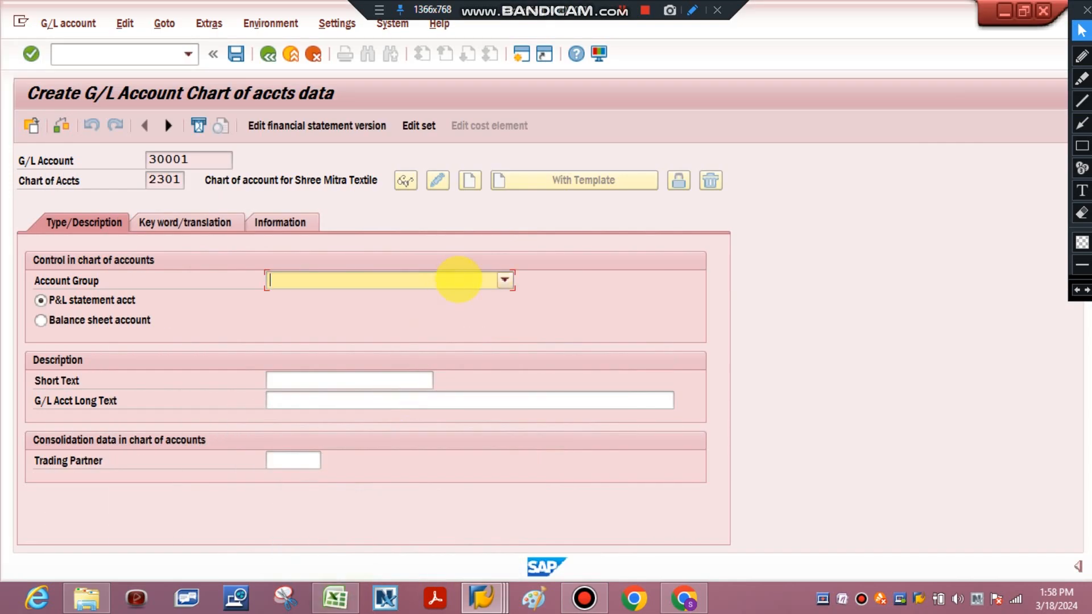
pyautogui.click(458, 278)
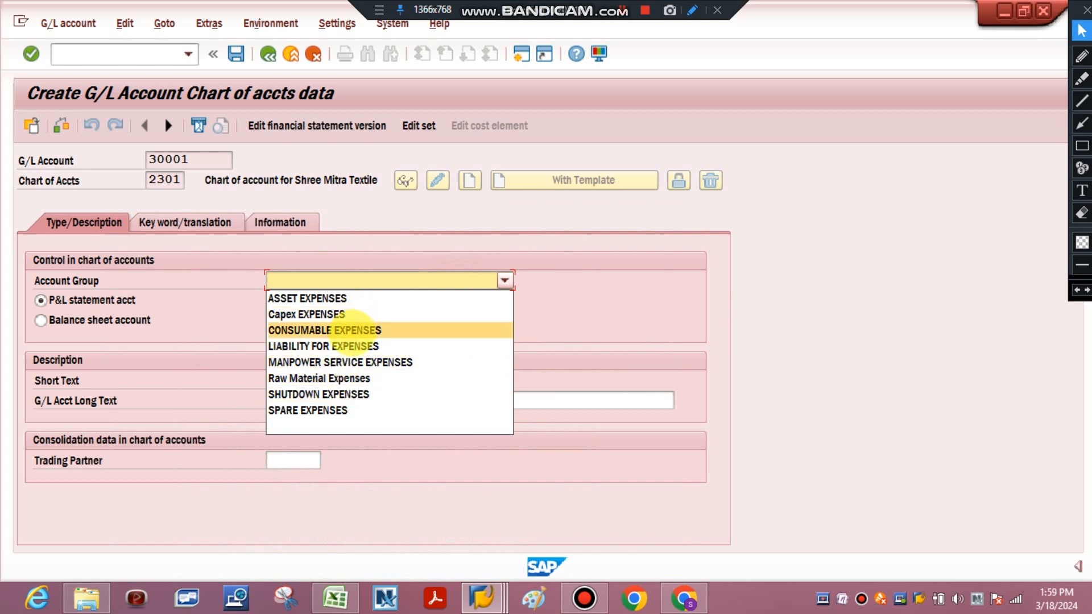
pyautogui.click(335, 409)
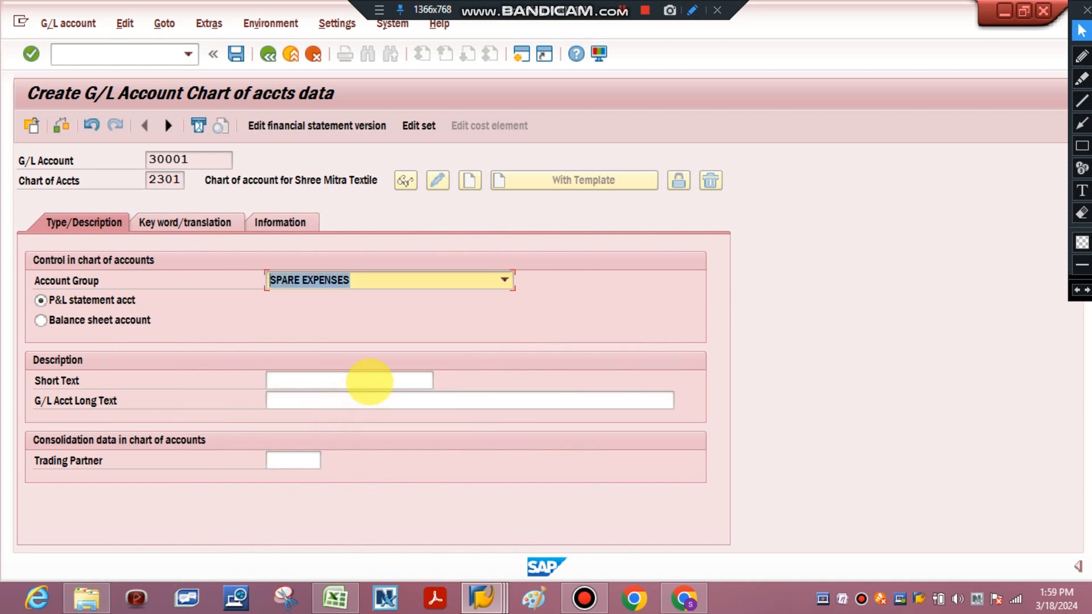
# Set the short text to "Spare expenses" and the long text to "General Ledger defined to track Spare Expense"
pyautogui.click(365, 378)
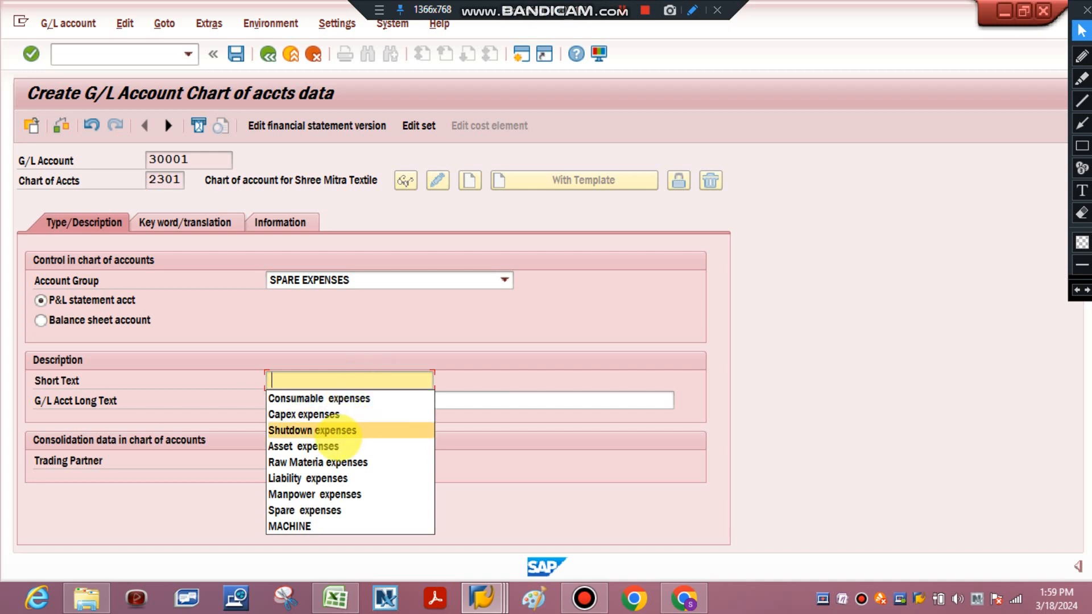
pyautogui.click(320, 510)
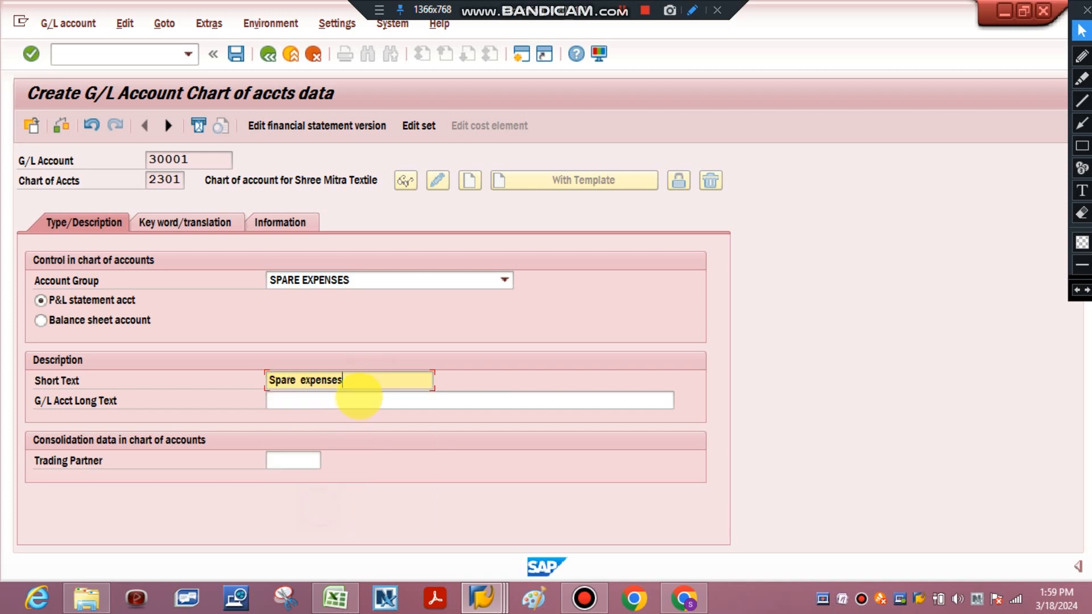
pyautogui.click(361, 399)
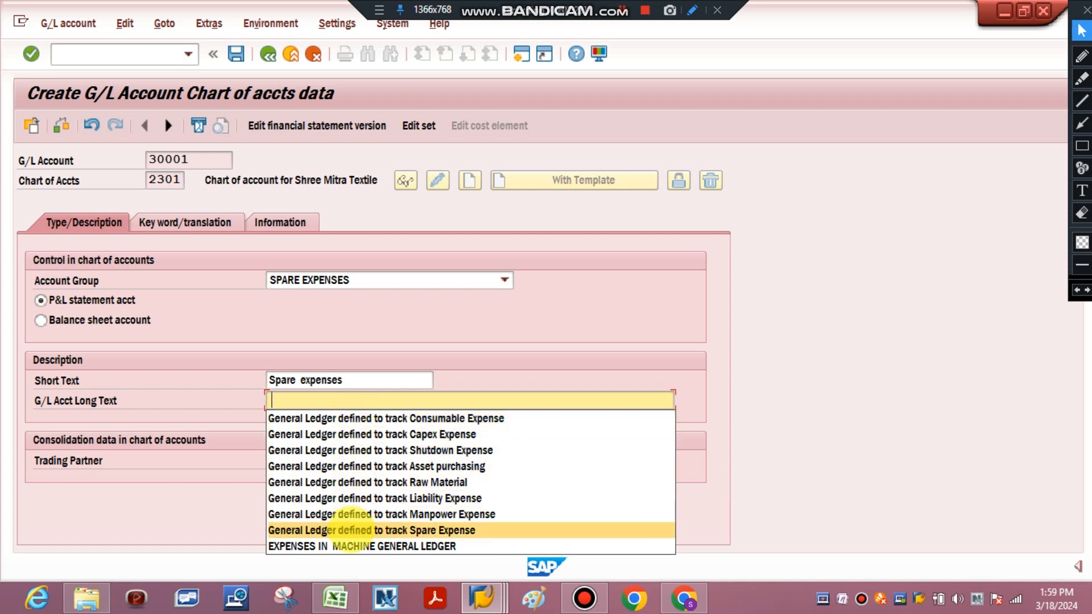
pyautogui.click(351, 529)
pyautogui.press('Return')
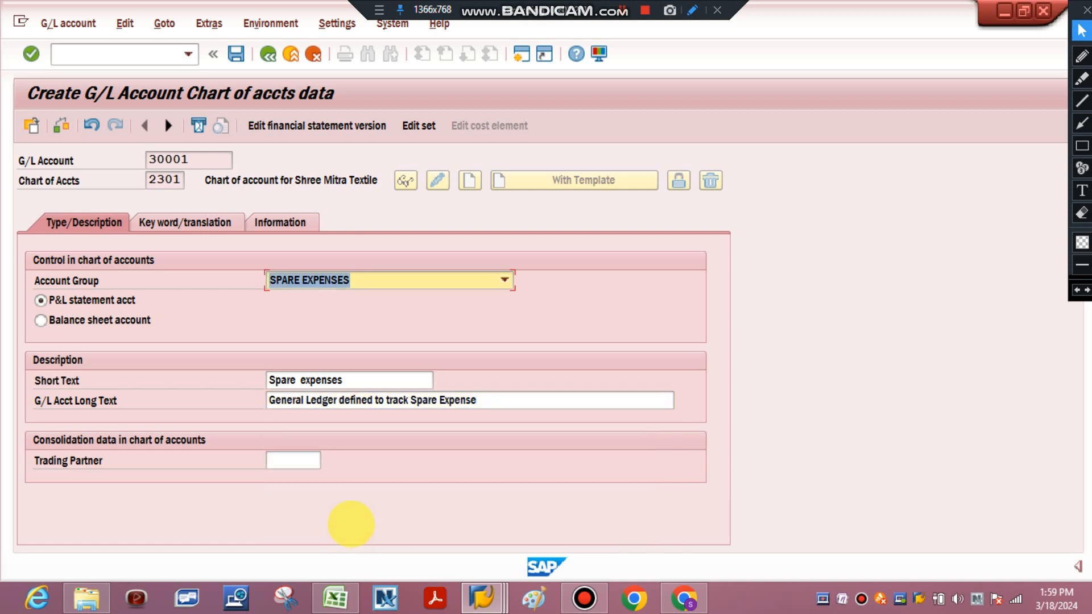
# Review the keyword/translation and information views of G/L account 30001, then return to its type and description data
pyautogui.click(192, 212)
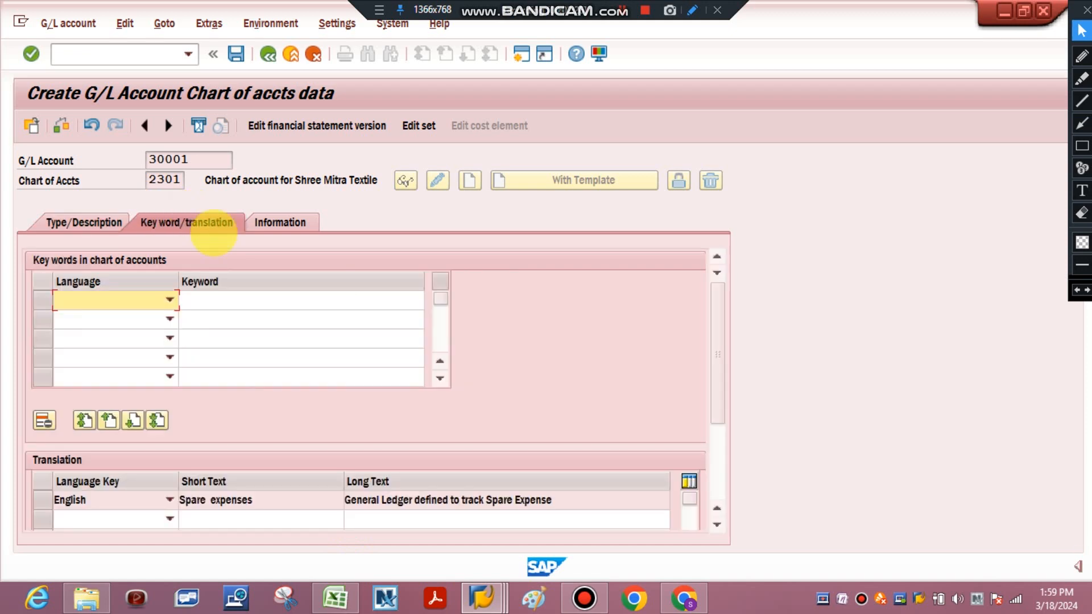
pyautogui.click(284, 220)
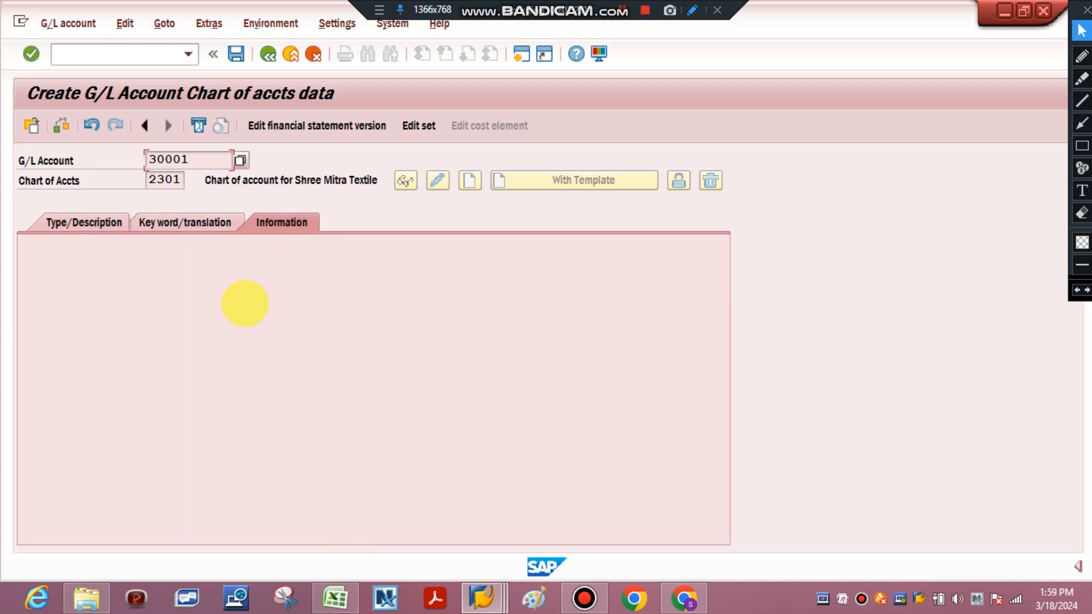
pyautogui.click(85, 221)
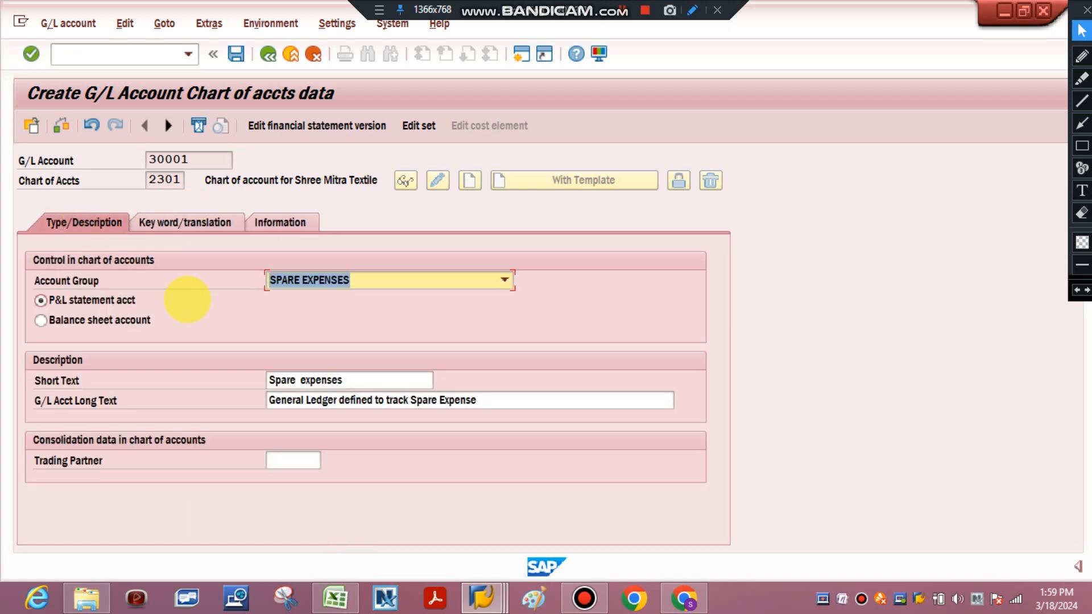
# Switch to the Excel tracking sheet and check the FS00 transaction code and its path in row 34
pyautogui.click(334, 597)
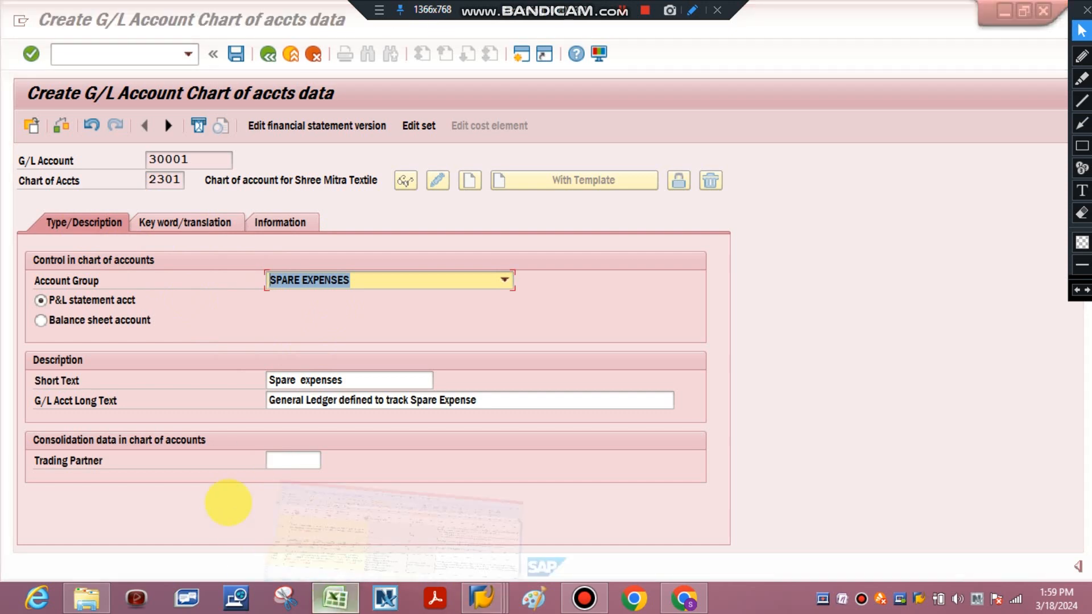
pyautogui.click(31, 421)
pyautogui.doubleClick(26, 421)
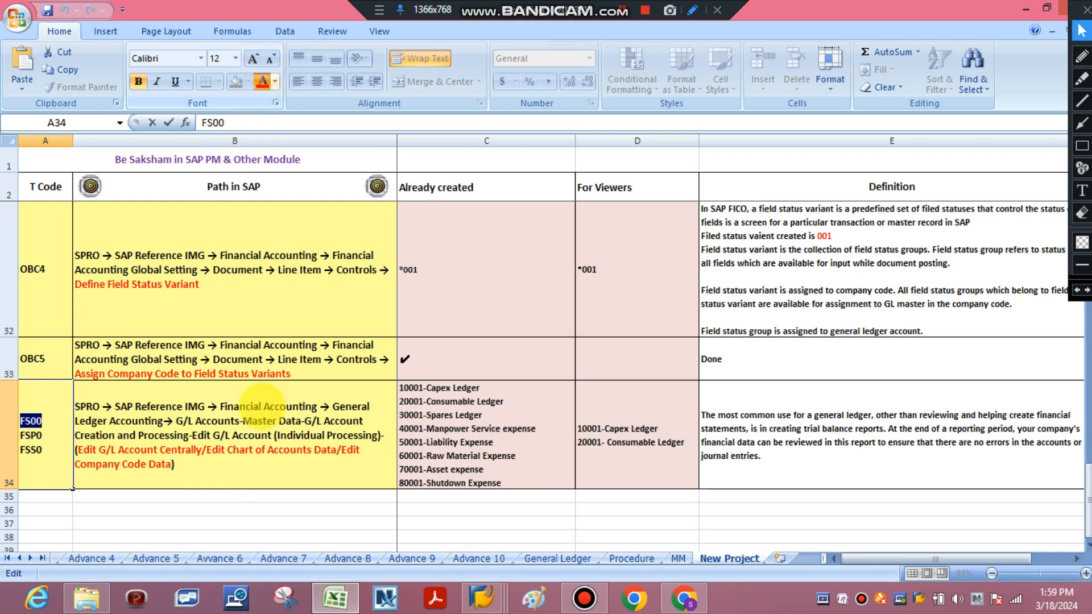
pyautogui.click(260, 401)
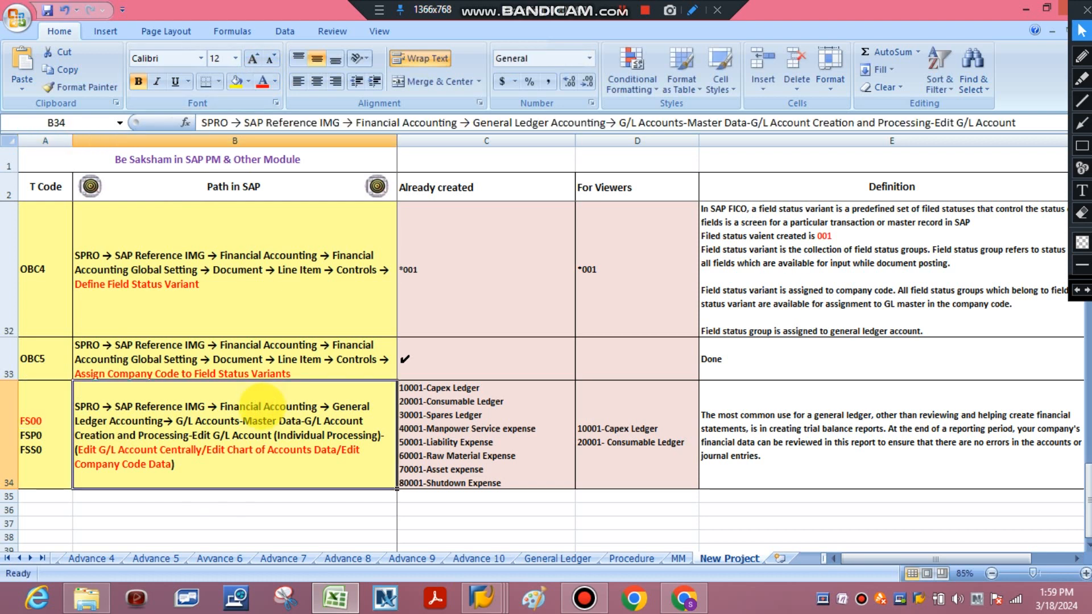
# Switch back to SAP and save G/L account 30001 in the chart of accounts
pyautogui.moveTo(482, 597)
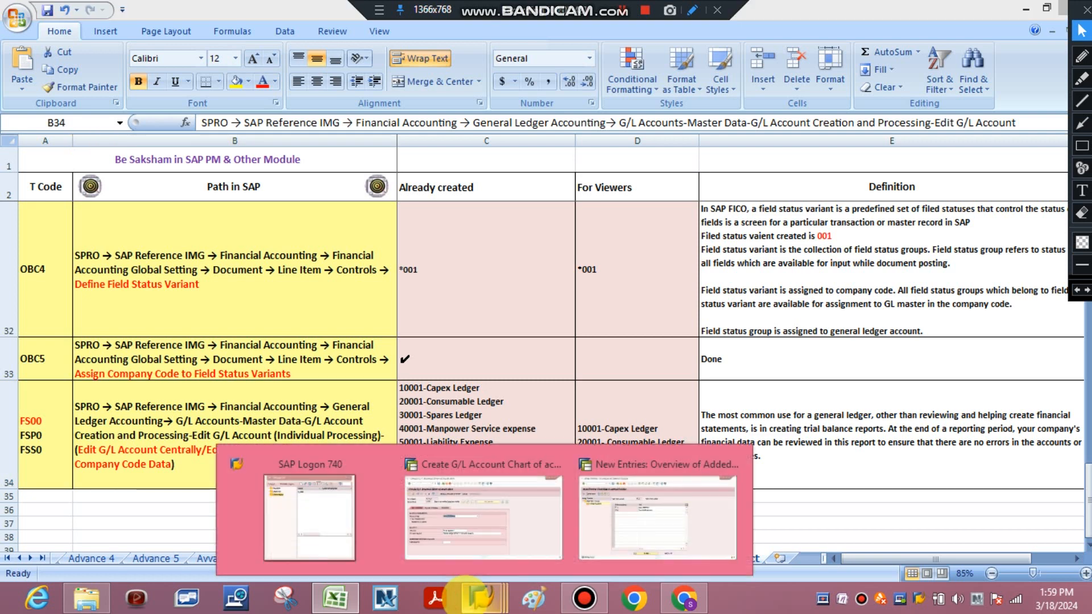
pyautogui.click(472, 486)
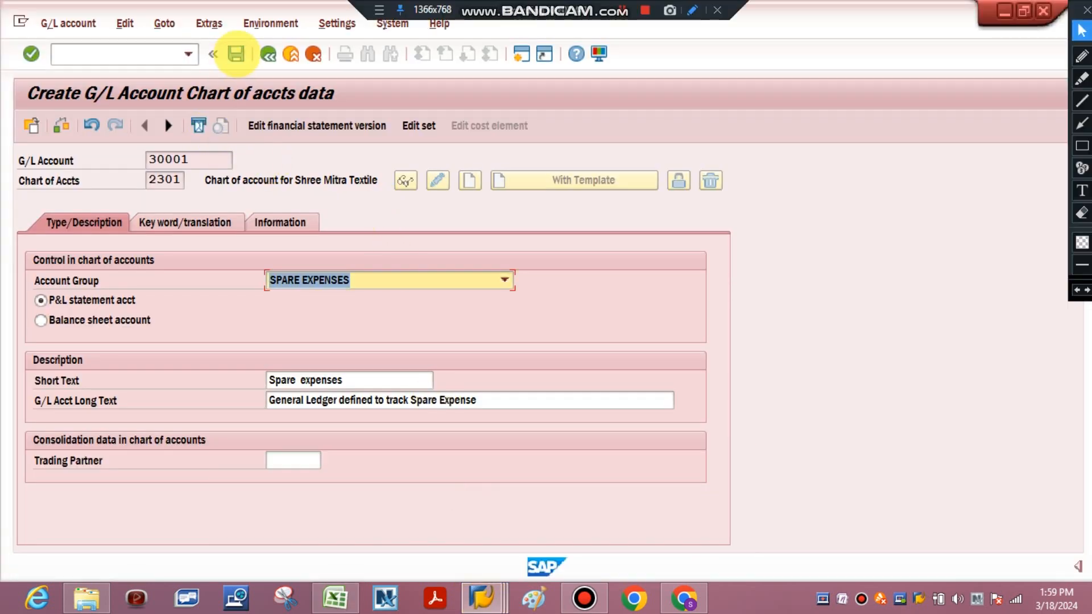
pyautogui.click(236, 53)
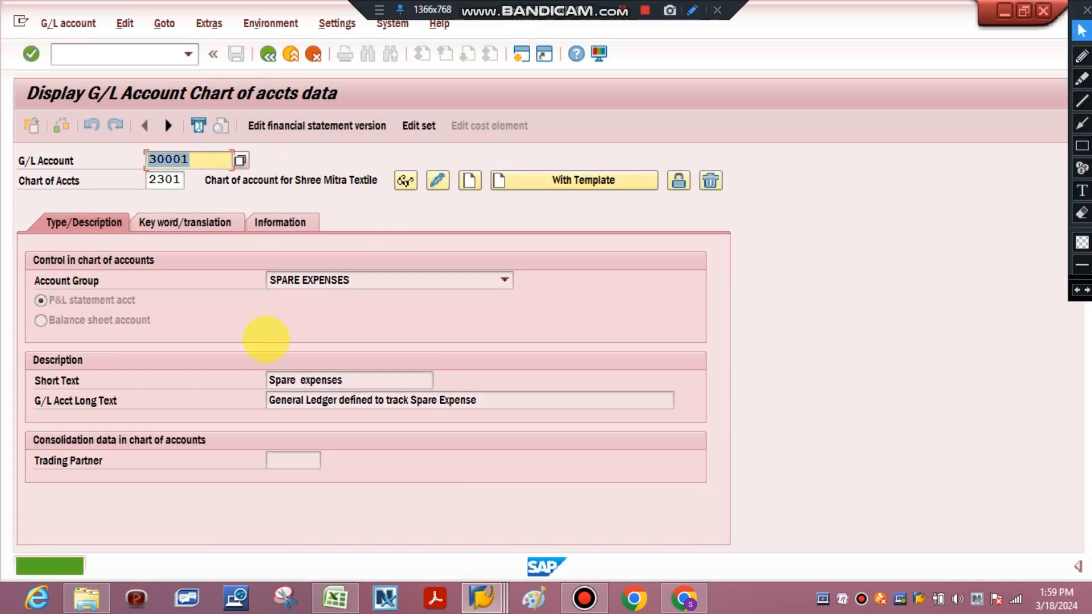
# Switch to Excel and add the line "30001-Spares Ledger" to the For Viewers cell in row 34
pyautogui.click(340, 597)
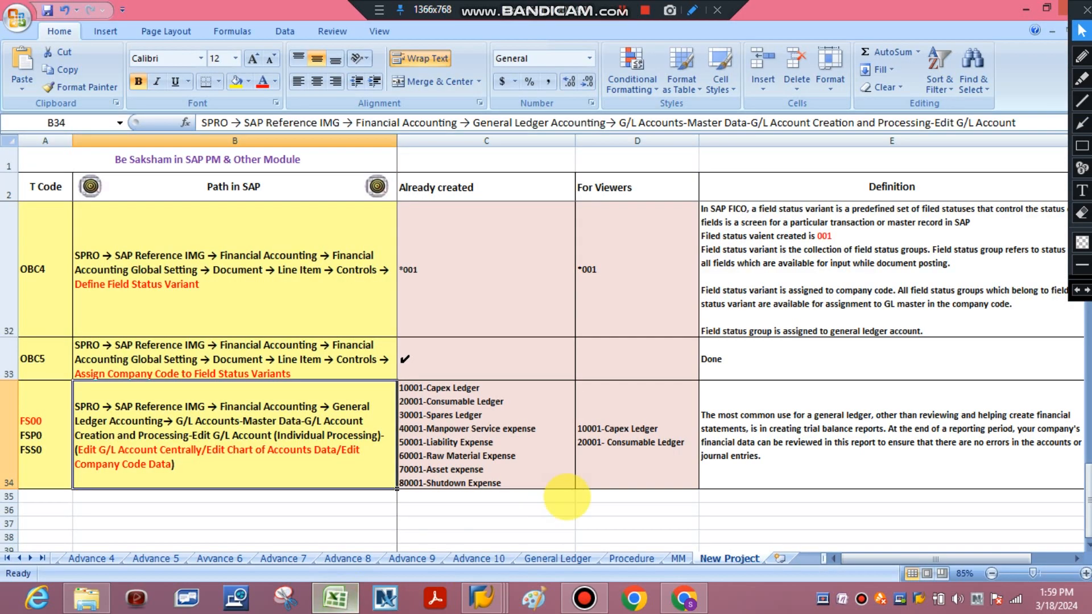
pyautogui.doubleClick(685, 446)
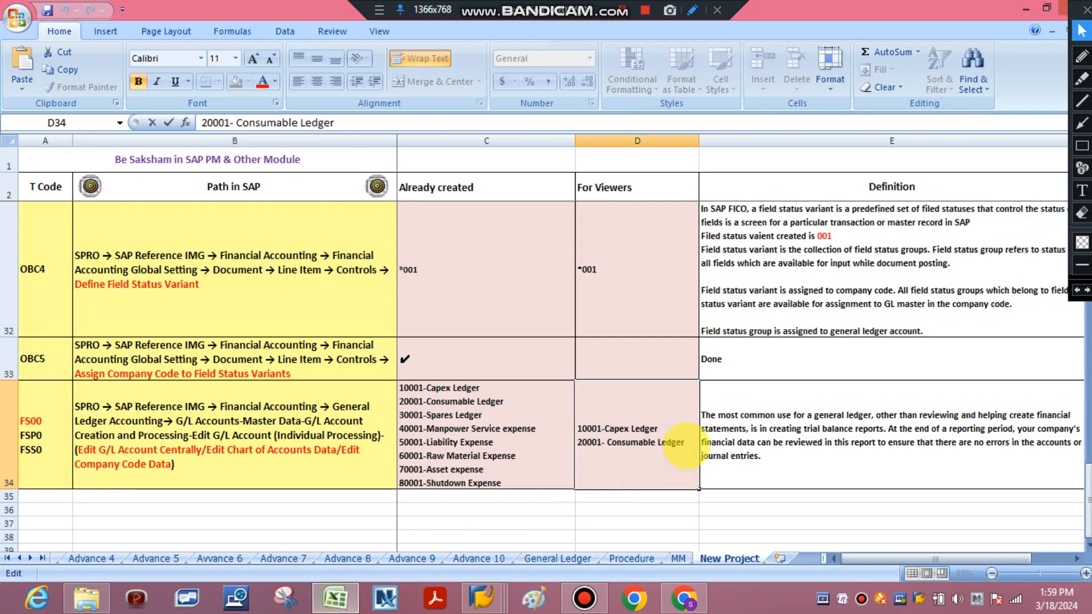
pyautogui.hotkey('alt', 'Return')
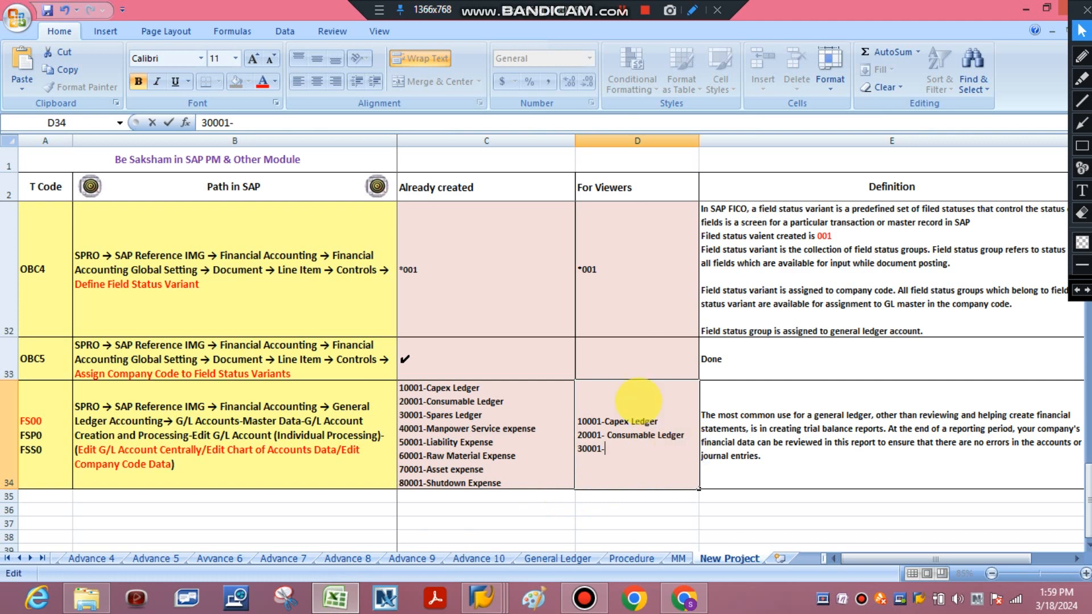
pyautogui.doubleClick(493, 415)
pyautogui.moveTo(493, 415); pyautogui.dragTo(428, 417)
pyautogui.hotkey('ctrl', 'c')
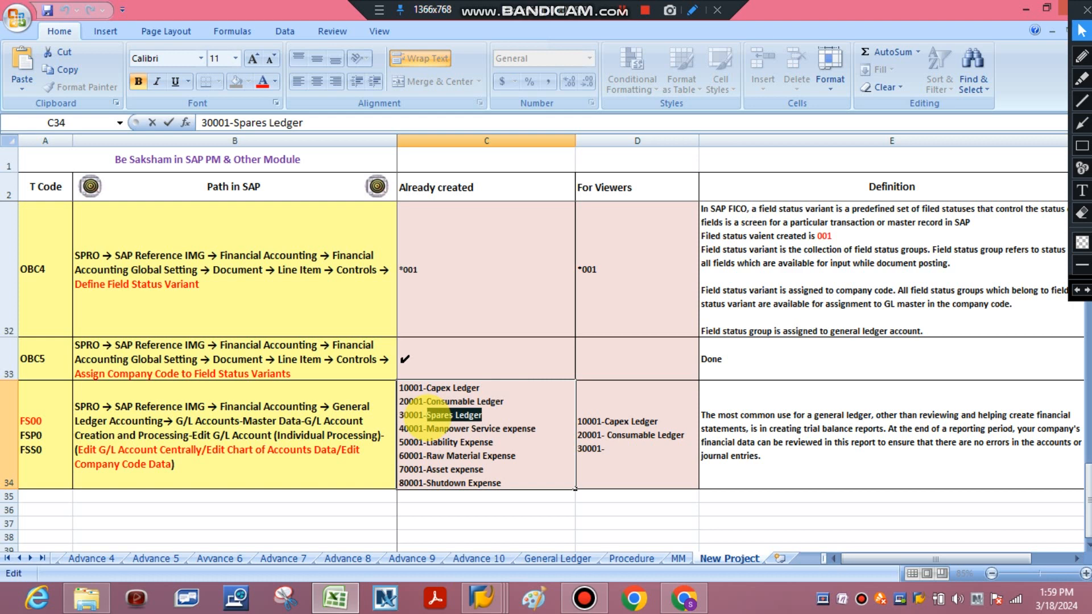
pyautogui.click(614, 455)
pyautogui.doubleClick(614, 454)
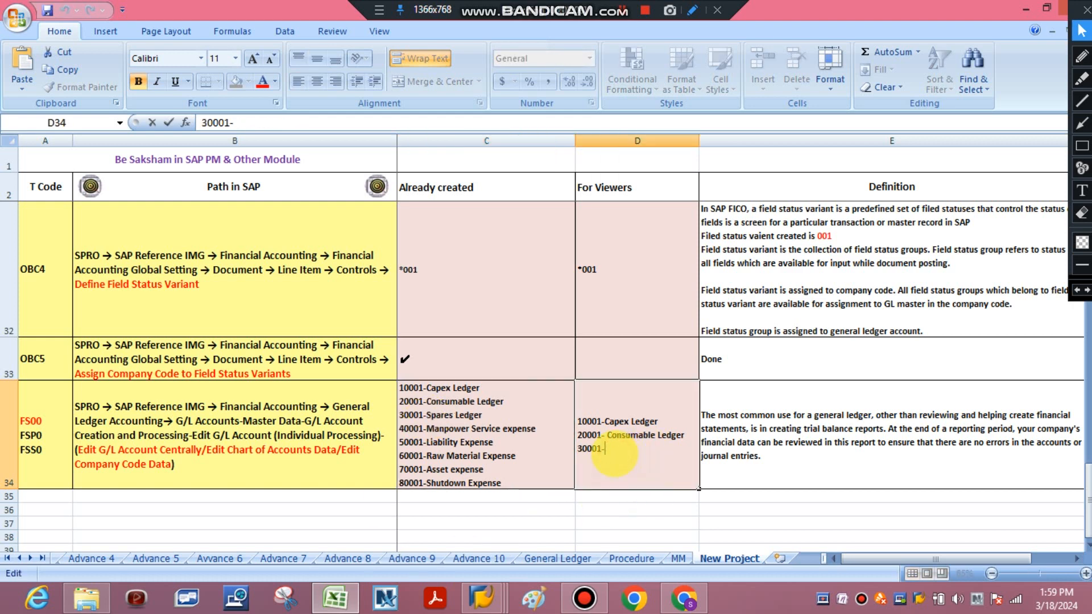
pyautogui.hotkey('ctrl', 'v')
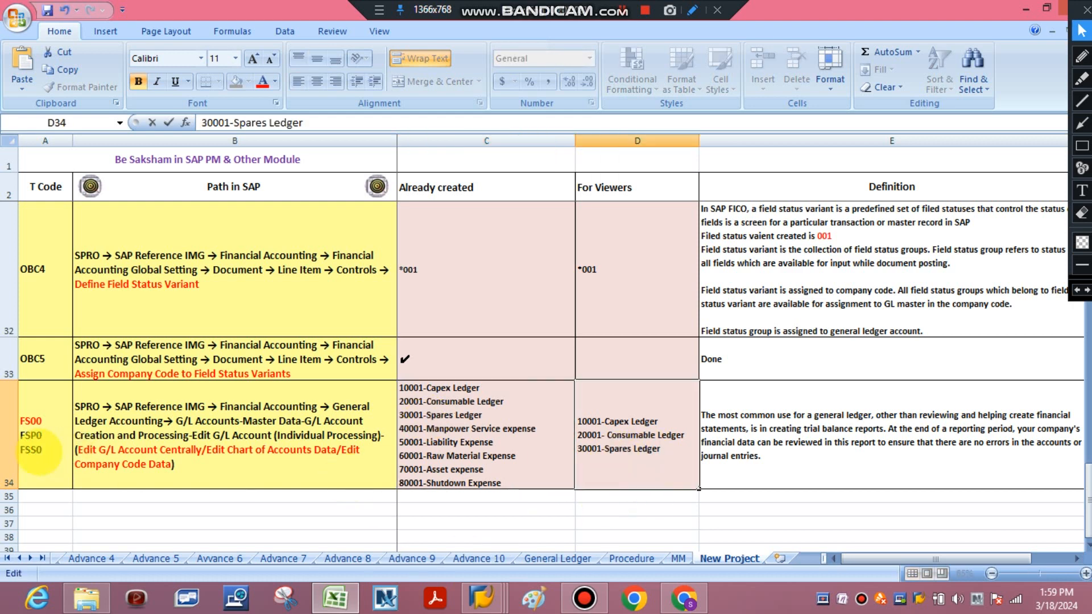
# Look up the FSS0 code in the row 34 T Code cell, switch back to SAP and open transaction FSS0
pyautogui.click(39, 449)
pyautogui.doubleClick(37, 450)
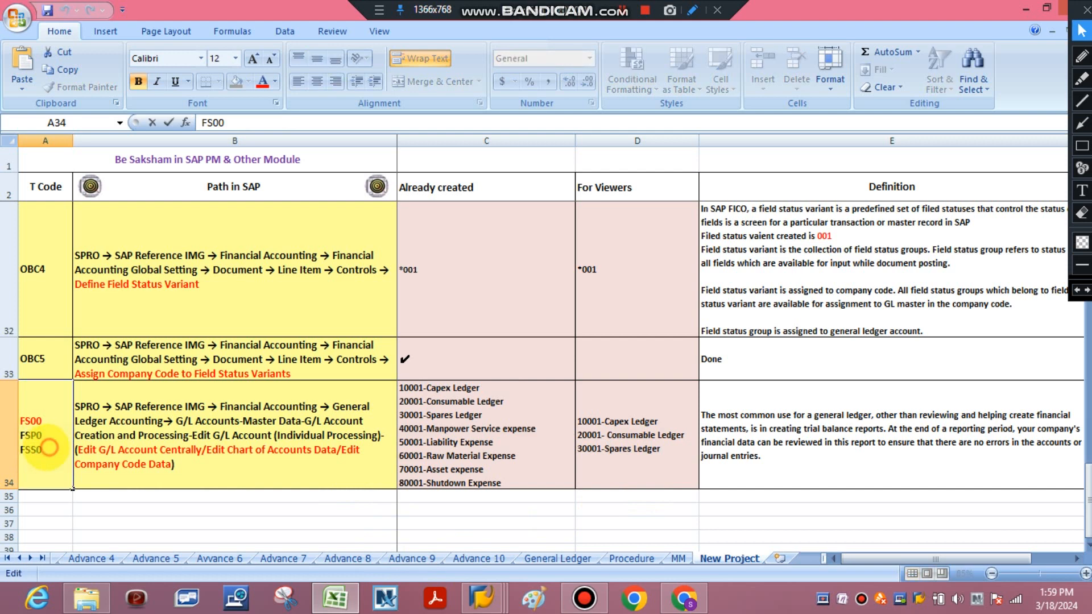
pyautogui.moveTo(50, 447); pyautogui.dragTo(23, 451)
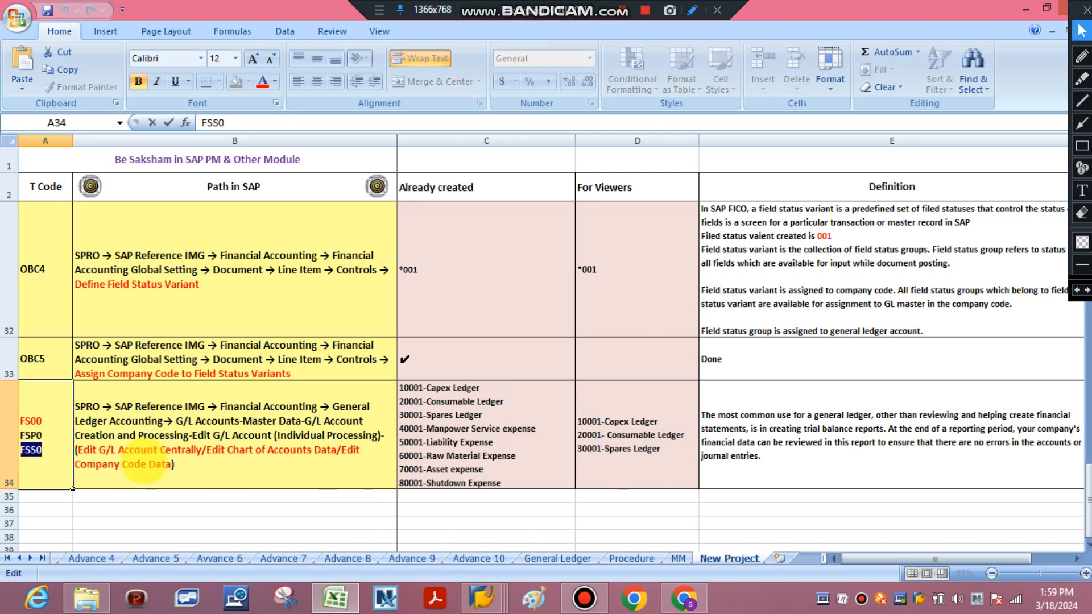
pyautogui.click(482, 598)
pyautogui.click(469, 500)
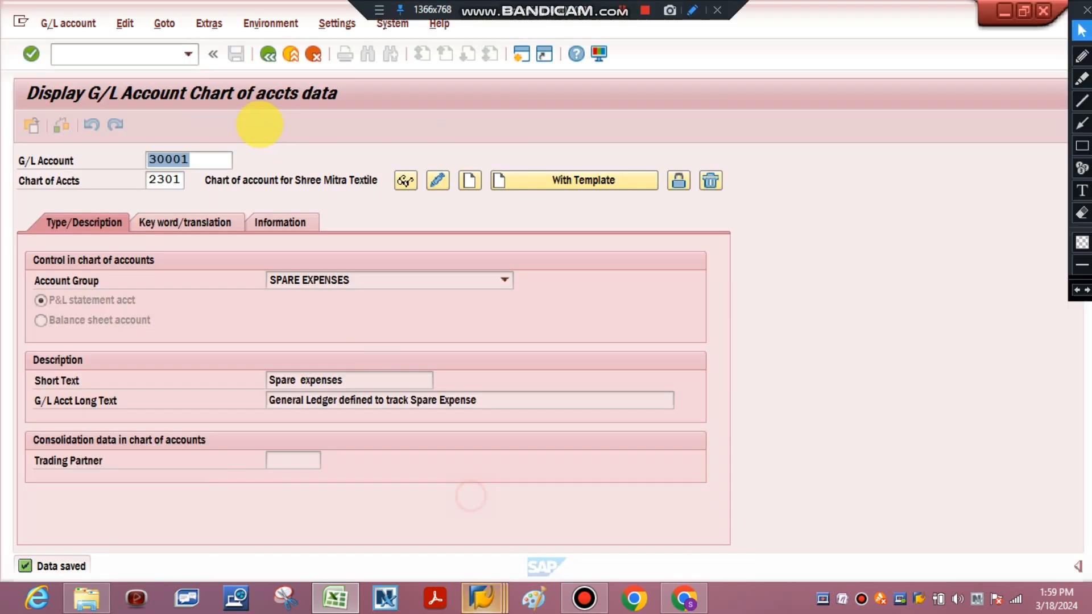
pyautogui.click(268, 53)
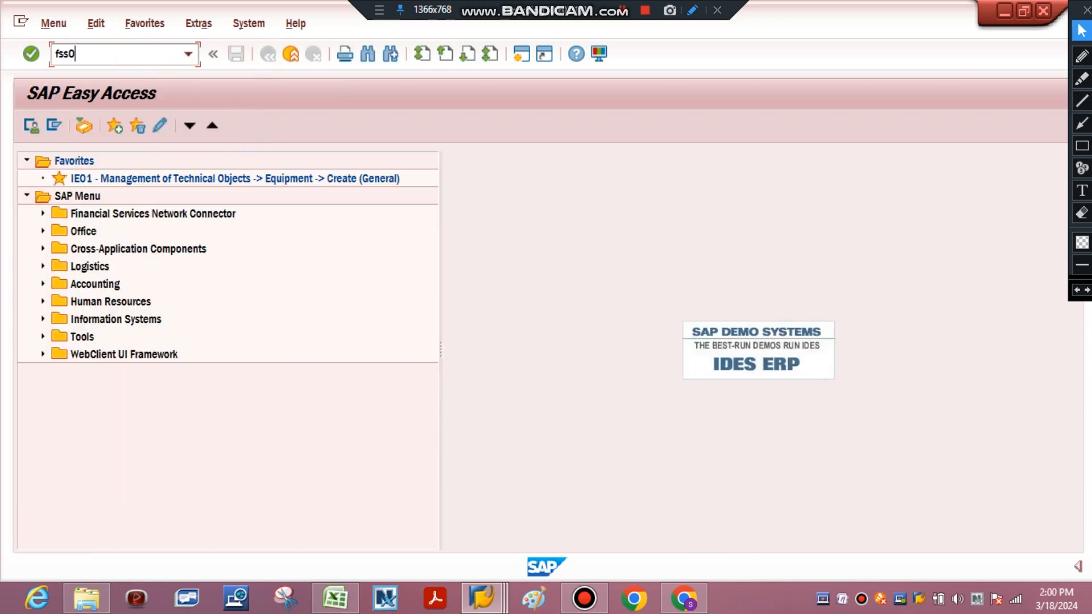
pyautogui.press('Return')
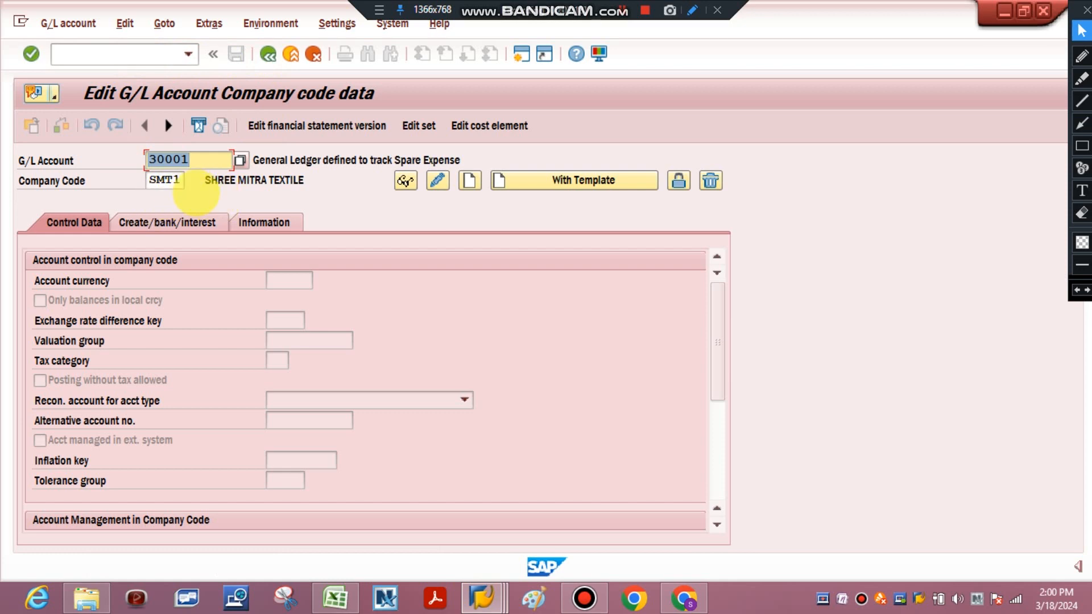
# Switch between SAP and Excel to compare the company code data screen with the chart of accounts and company code wording in row 34's path
pyautogui.click(336, 598)
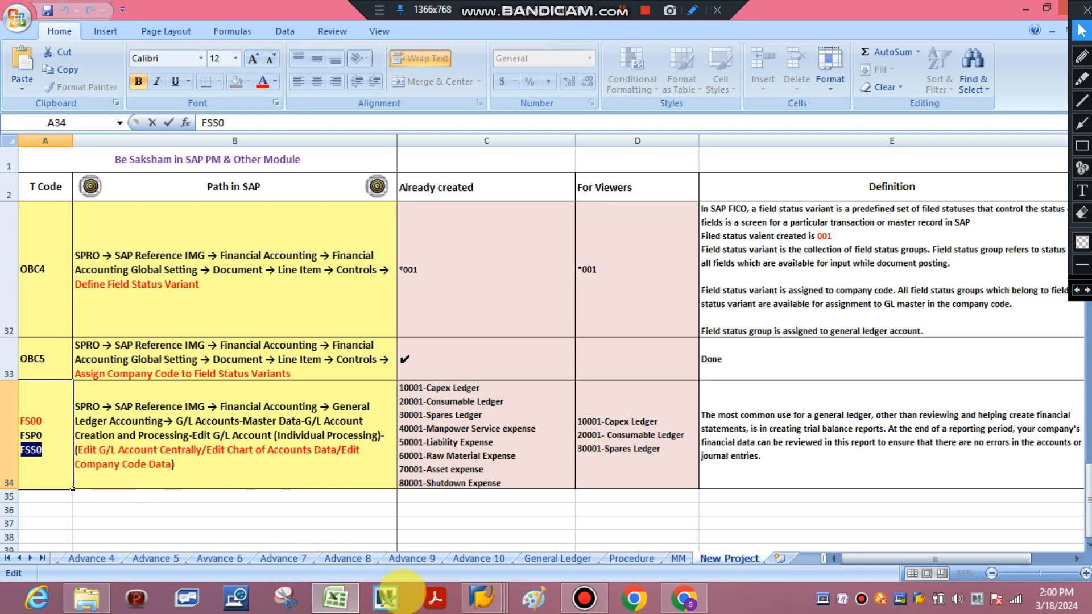
pyautogui.click(480, 595)
pyautogui.click(446, 455)
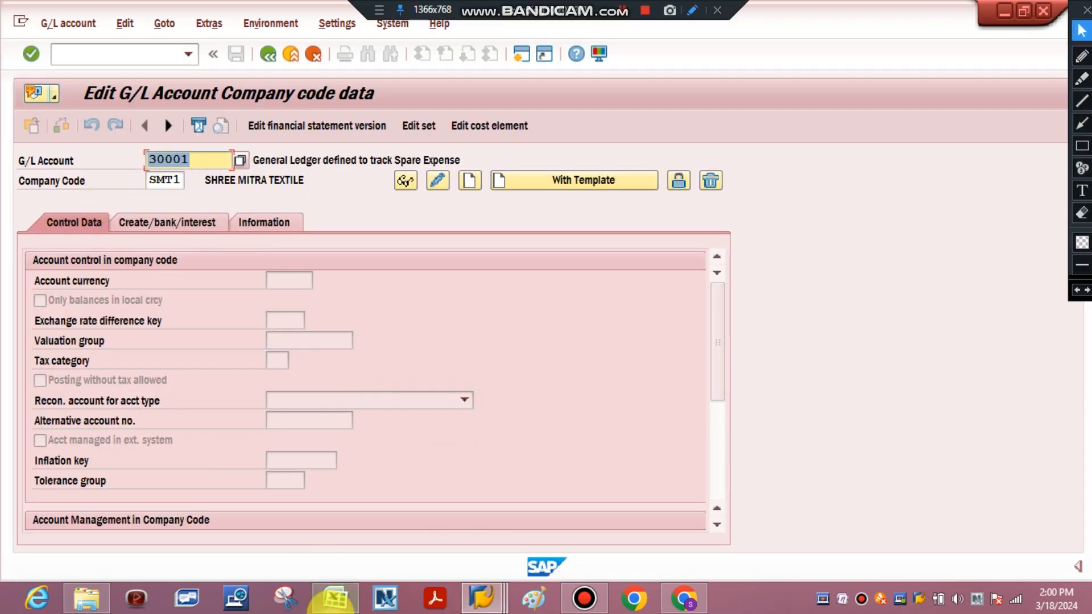
pyautogui.click(335, 597)
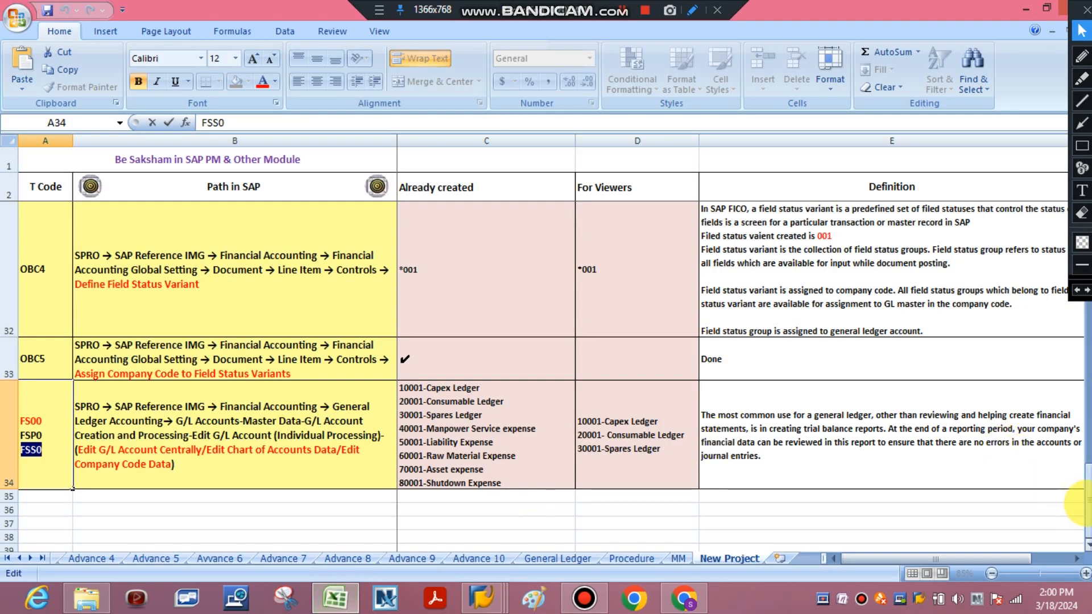
pyautogui.moveTo(1083, 503); pyautogui.dragTo(1011, 494)
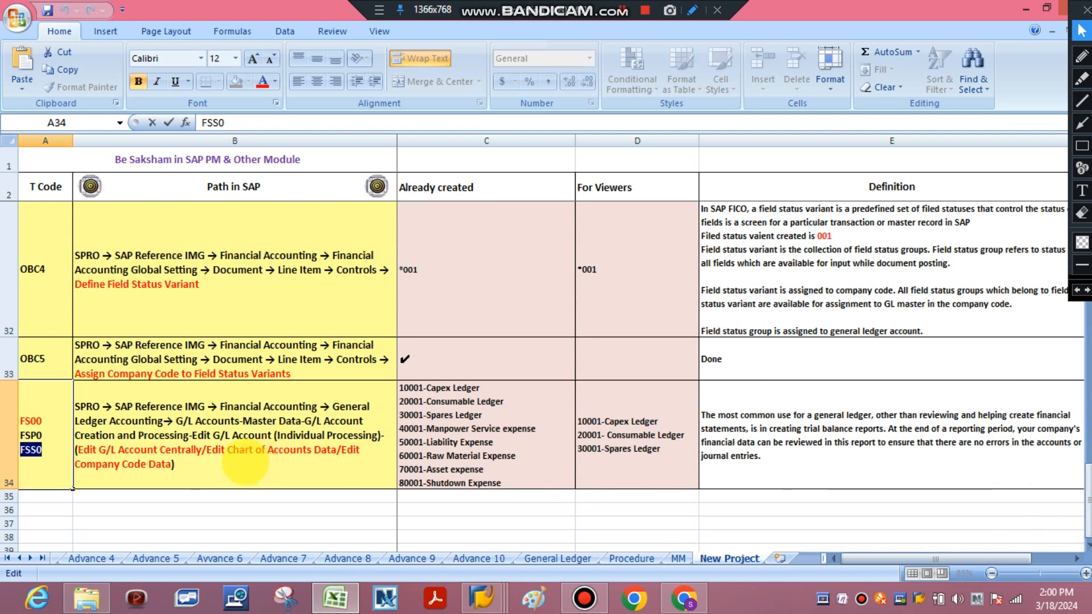
pyautogui.doubleClick(235, 451)
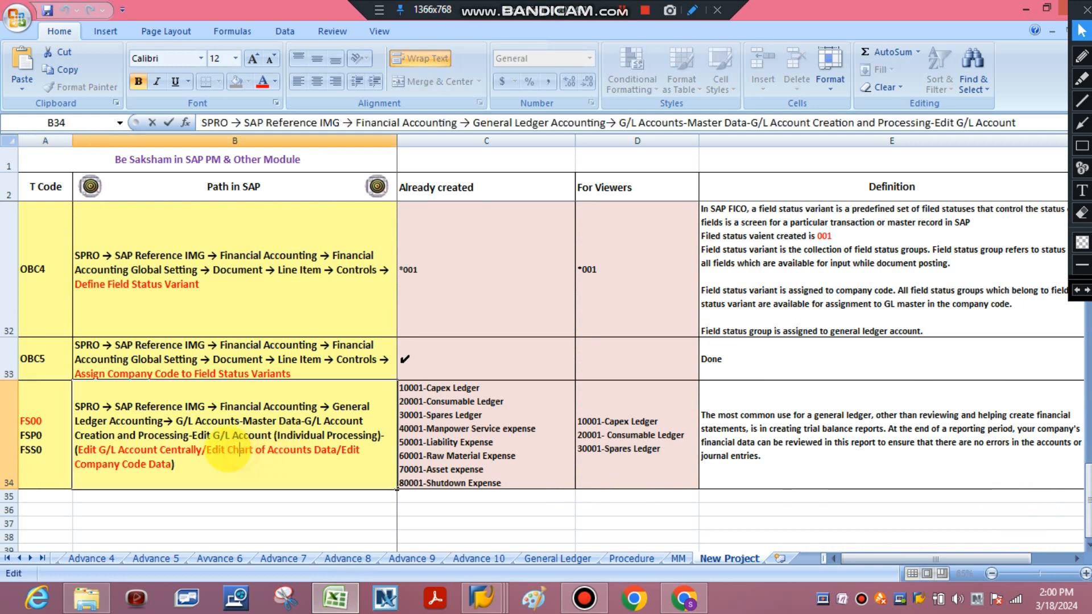
pyautogui.moveTo(227, 449); pyautogui.dragTo(312, 451)
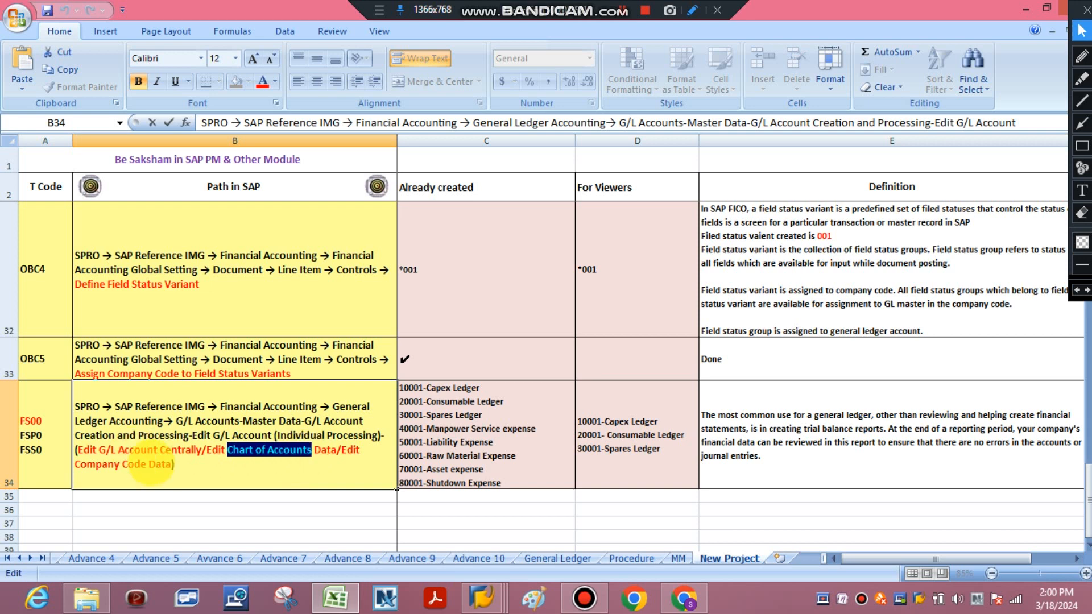
pyautogui.click(150, 463)
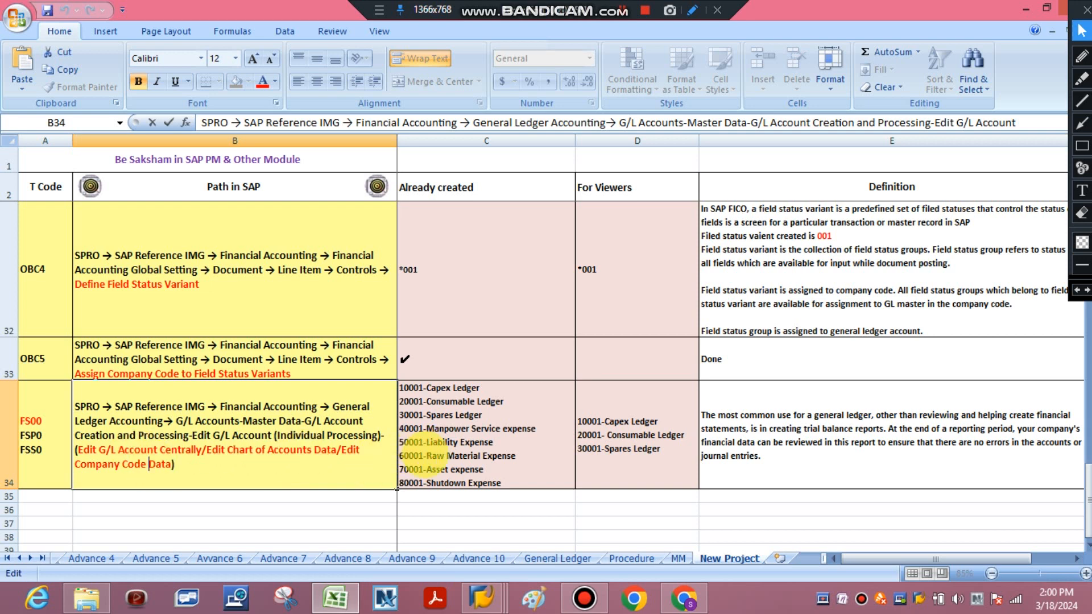
pyautogui.moveTo(482, 597)
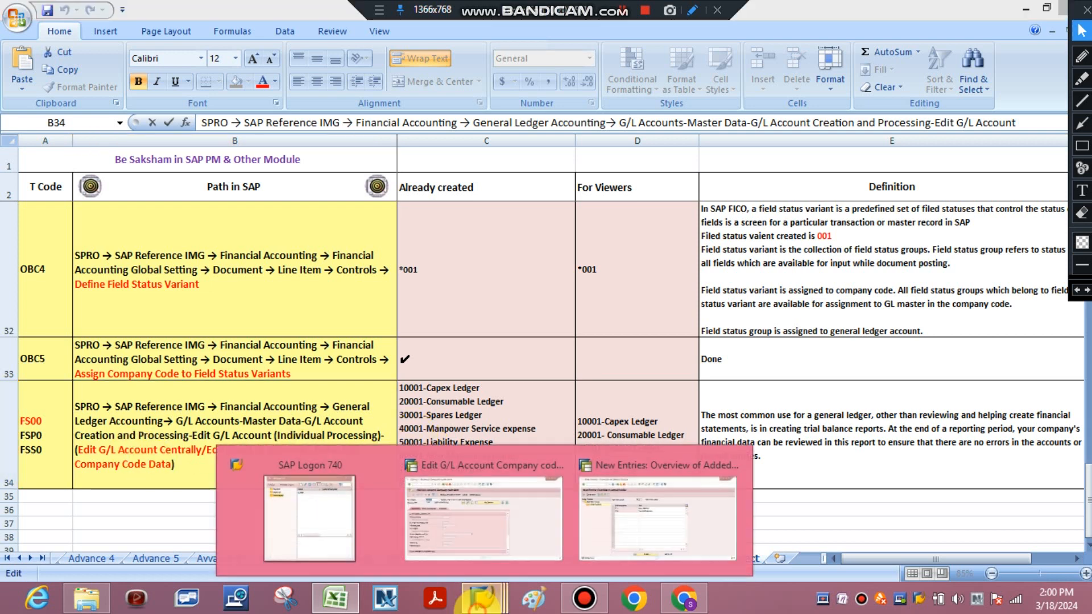
pyautogui.click(500, 471)
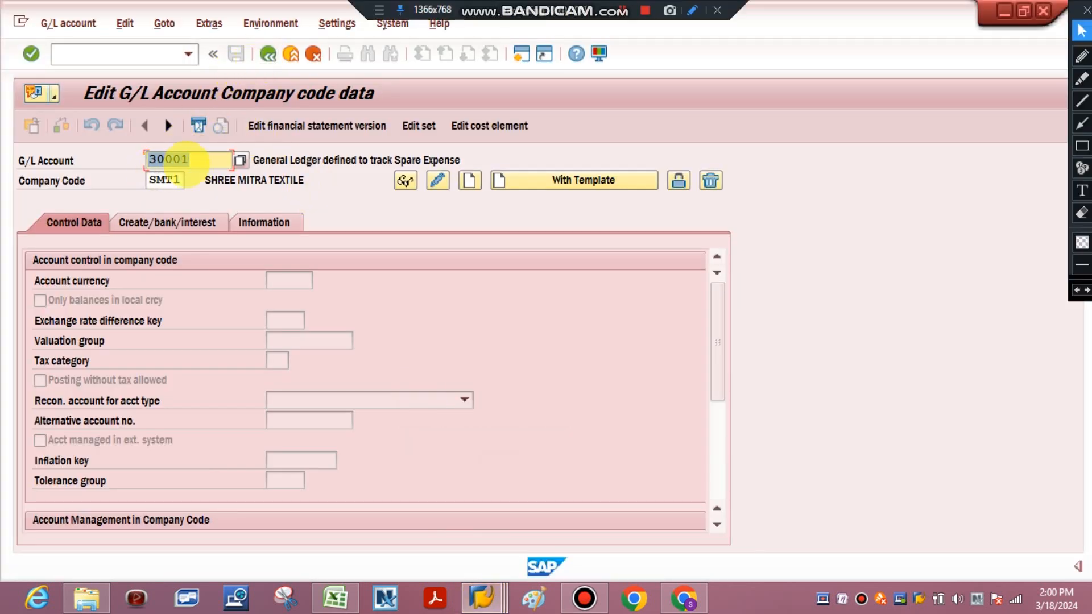
# Try to create G/L account 40001 in company code SMT1, close the information messages and exit to SAP Easy Access
pyautogui.click(191, 160)
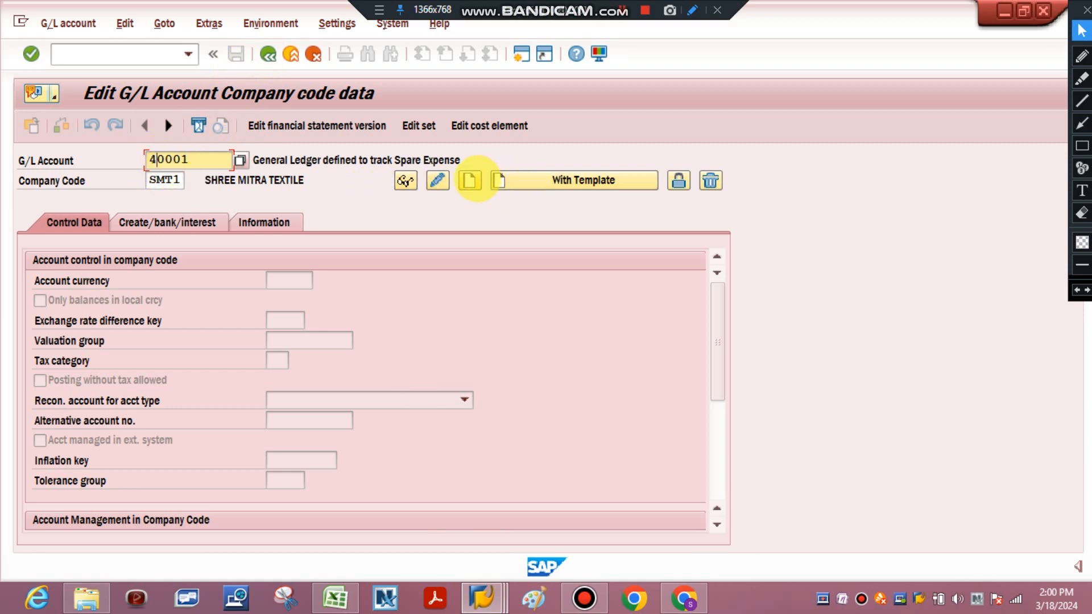
pyautogui.click(470, 179)
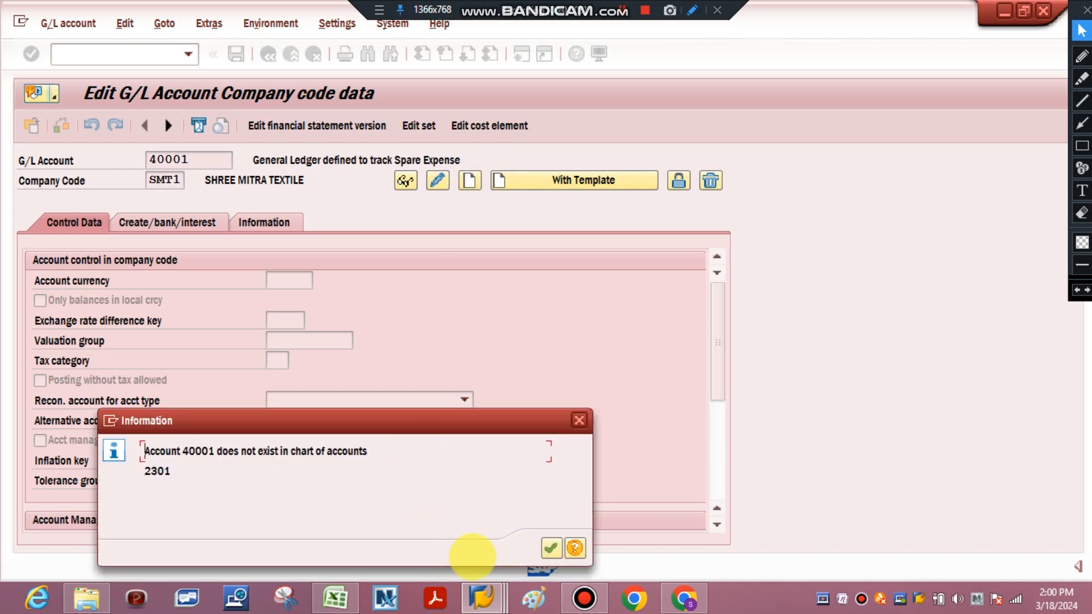
pyautogui.click(551, 548)
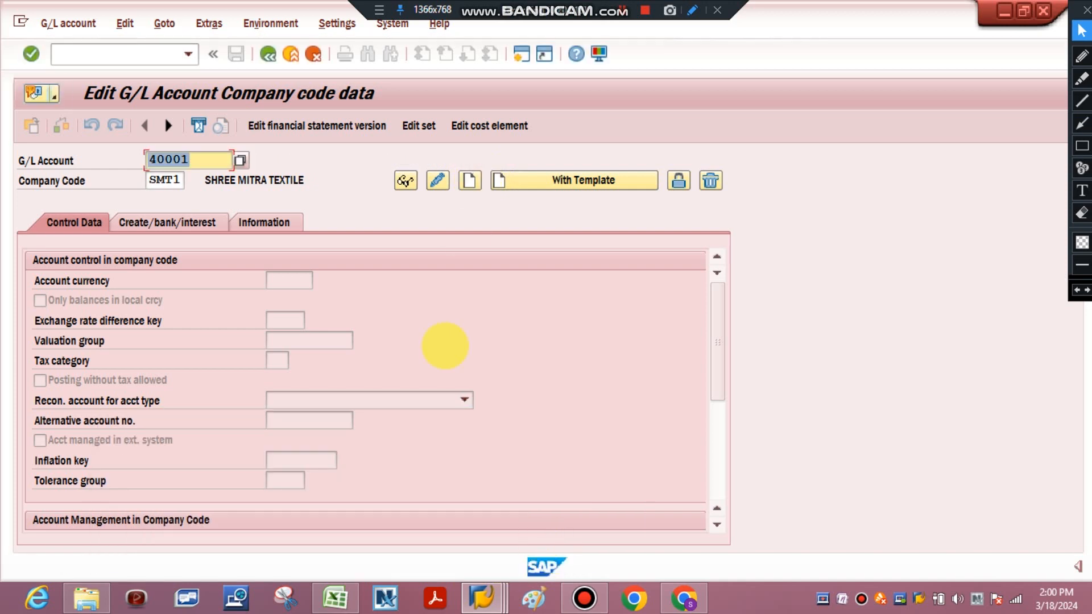
pyautogui.click(469, 181)
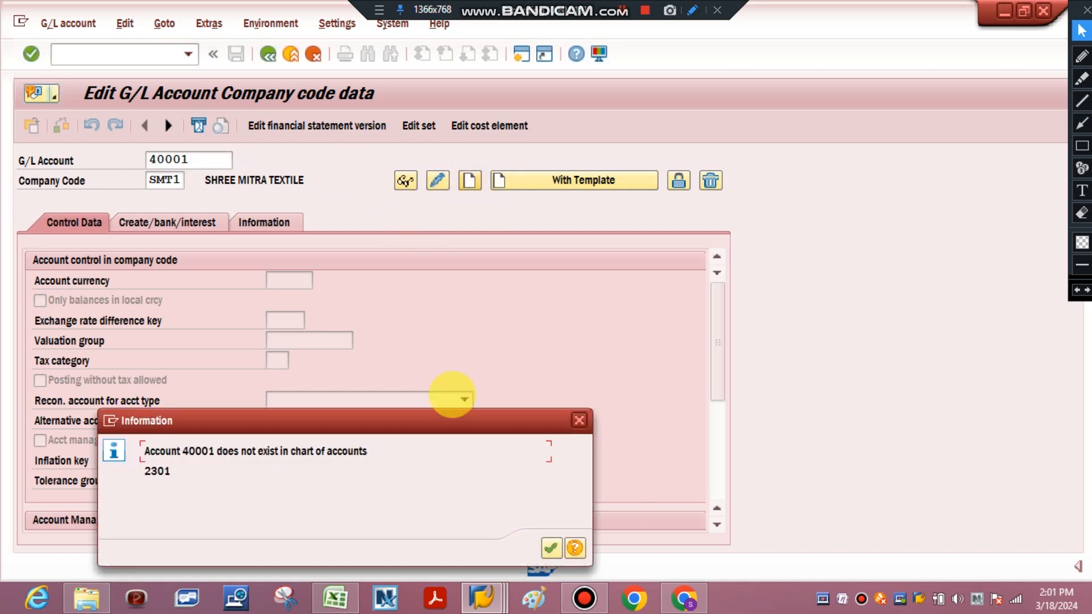
pyautogui.click(550, 547)
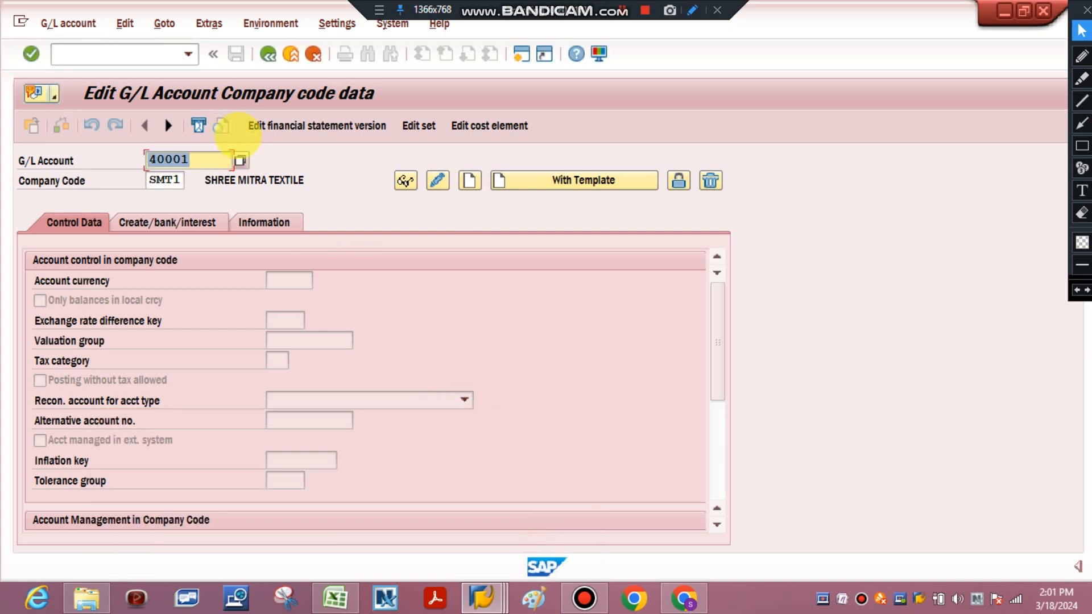
pyautogui.click(263, 55)
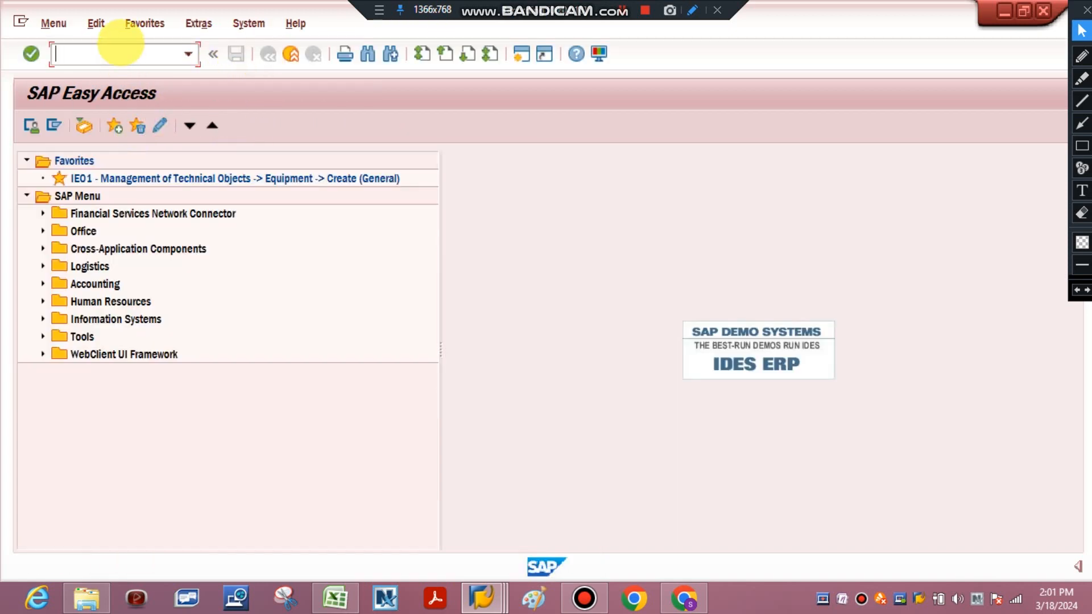
# Reopen transaction FSS0, try to create the company code data of G/L account 40001 in SMT1, and dismiss the information message
pyautogui.click(117, 54)
pyautogui.write('fss')
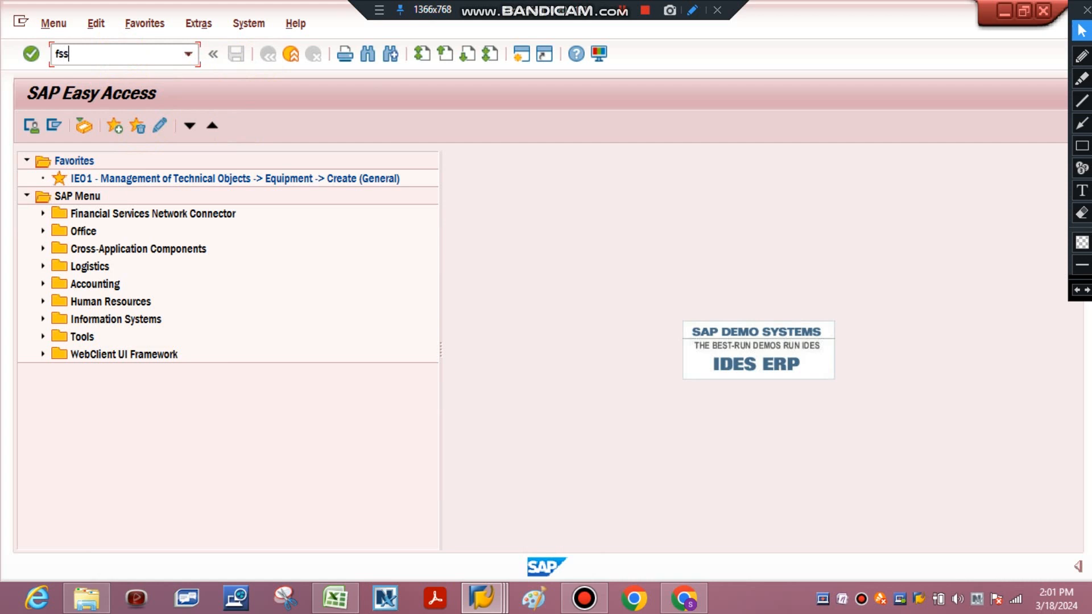
pyautogui.write('0')
pyautogui.press('Return')
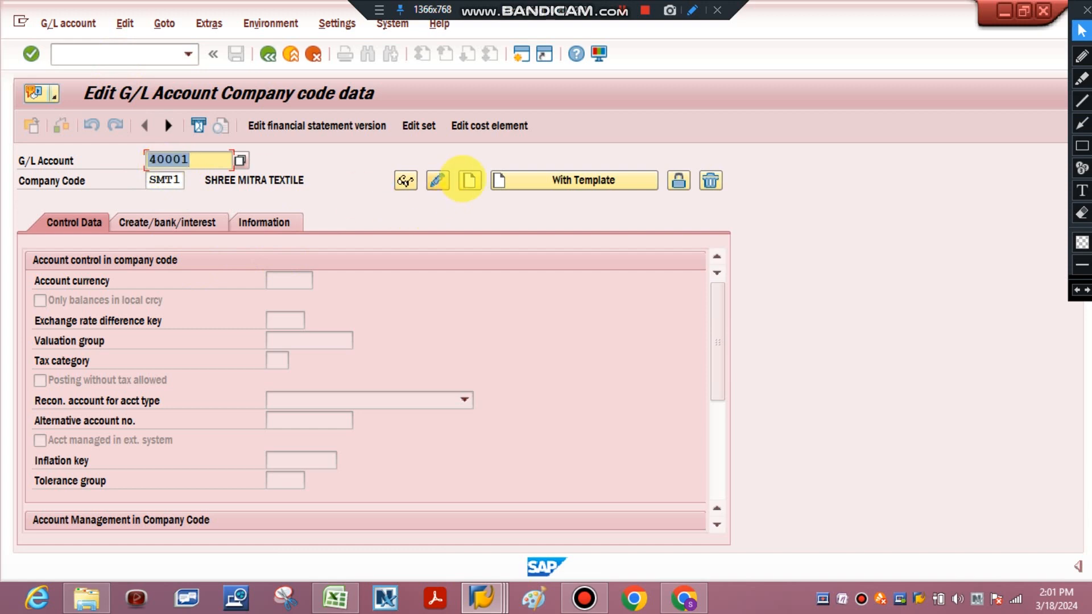
pyautogui.click(468, 181)
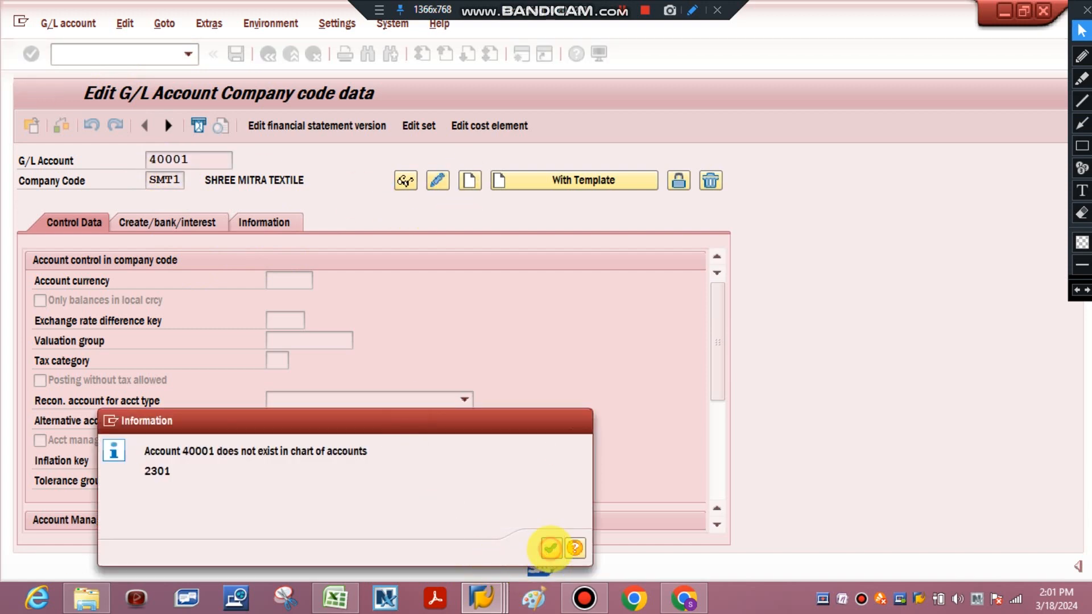
pyautogui.click(550, 548)
# Check row 34 in Excel, retry account 40001 on the SAP company code data screen, and exit to SAP Easy Access
pyautogui.click(335, 589)
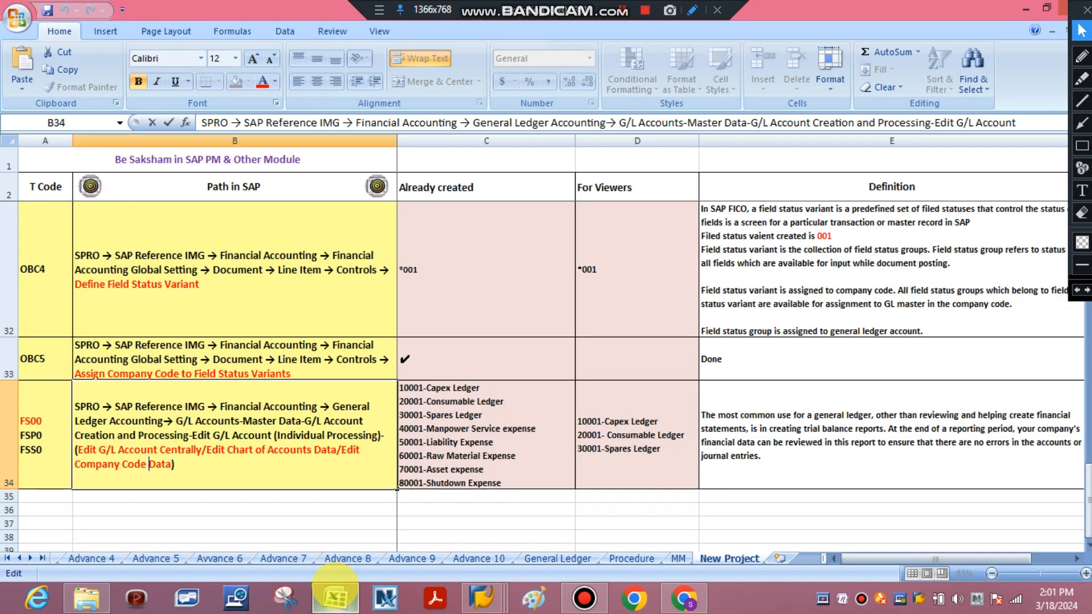
pyautogui.click(336, 589)
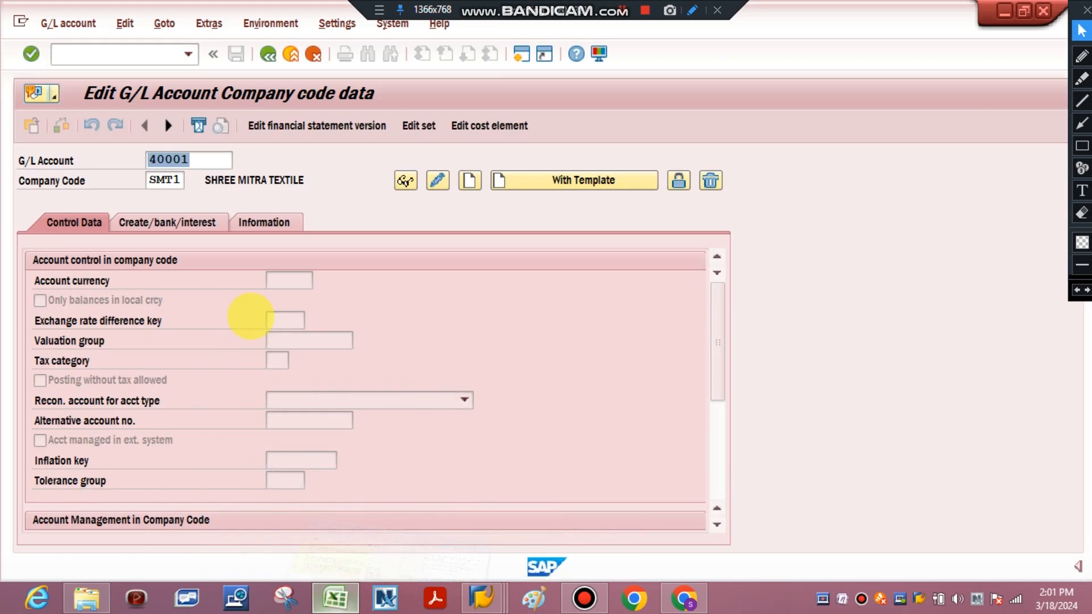
pyautogui.click(191, 160)
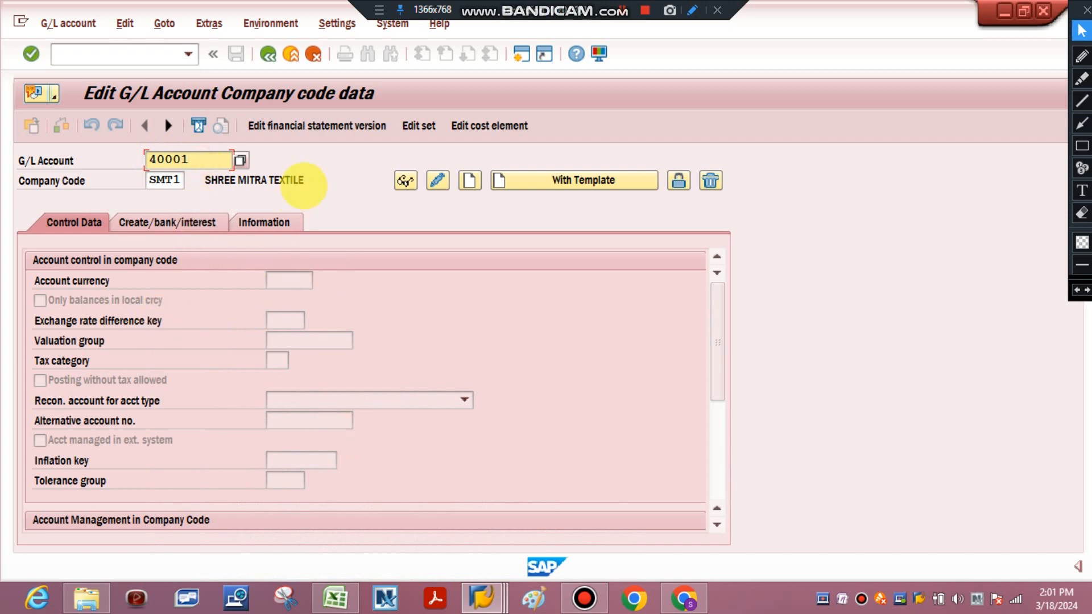
pyautogui.press('Return')
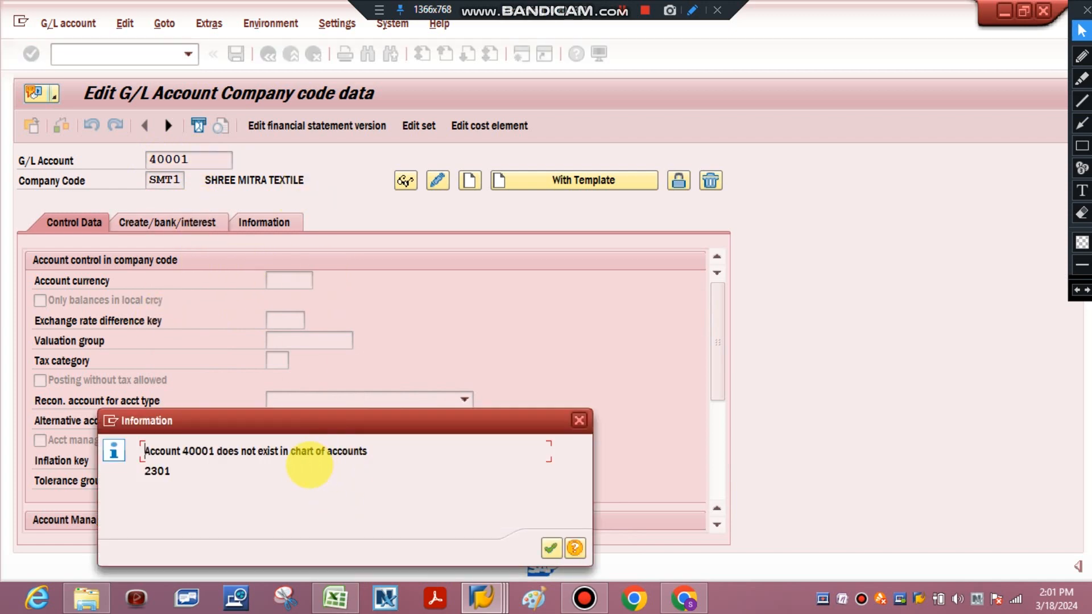
pyautogui.click(579, 420)
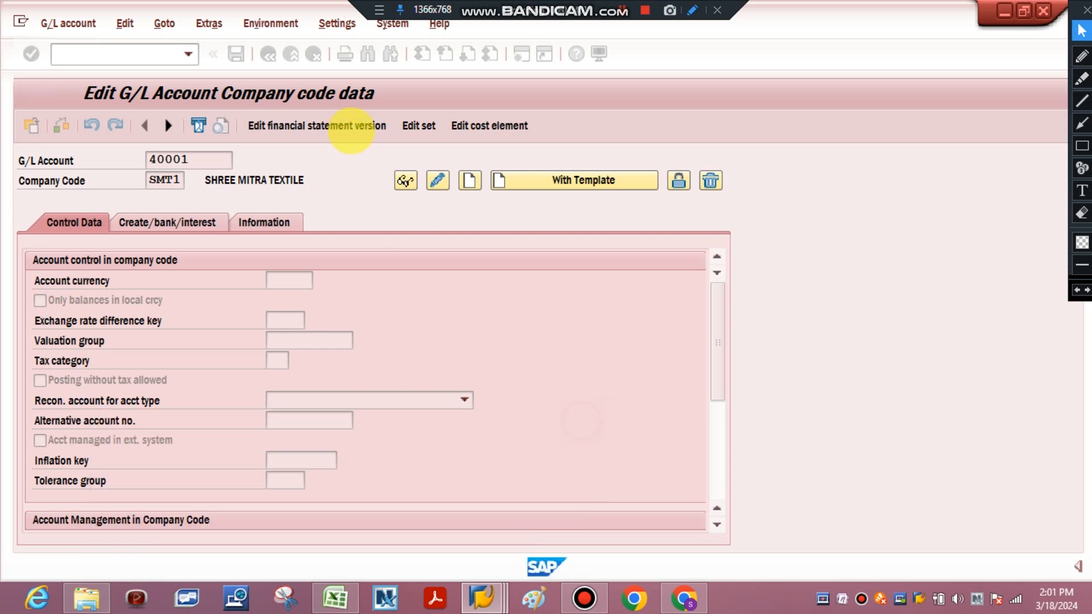
pyautogui.click(268, 54)
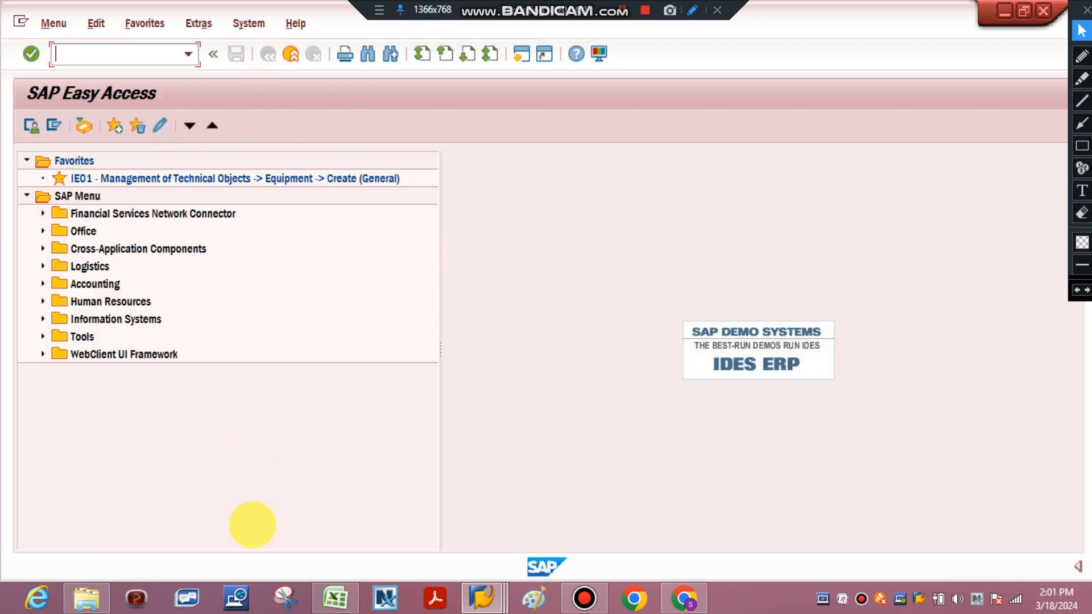
# Look up the FS00 code in Excel, open transaction FS00 in SAP and start creating G/L account 40001 in company code SMT1
pyautogui.click(335, 597)
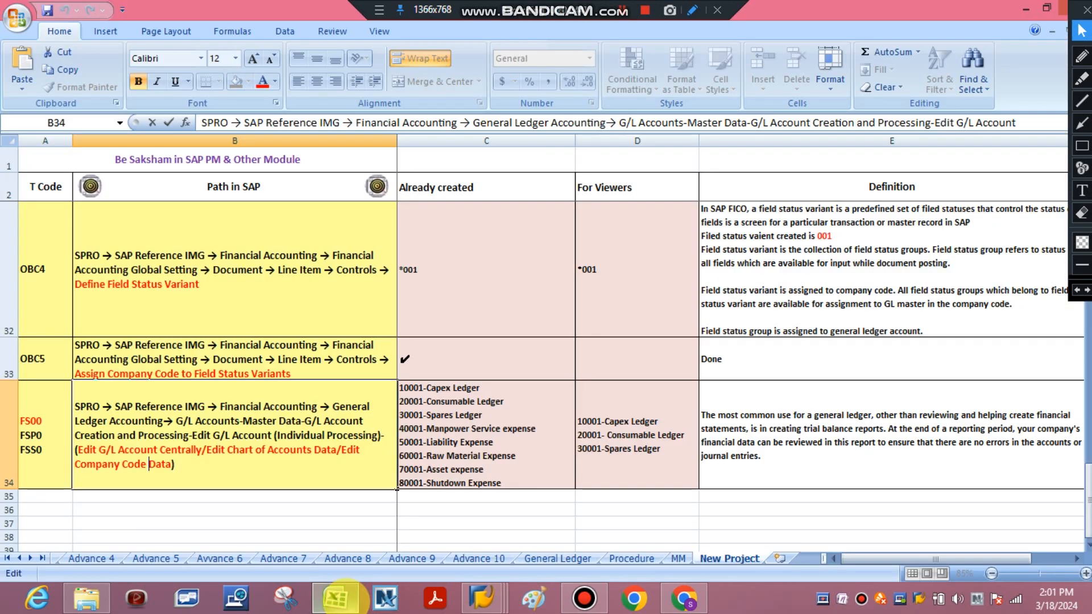
pyautogui.click(481, 597)
pyautogui.click(120, 55)
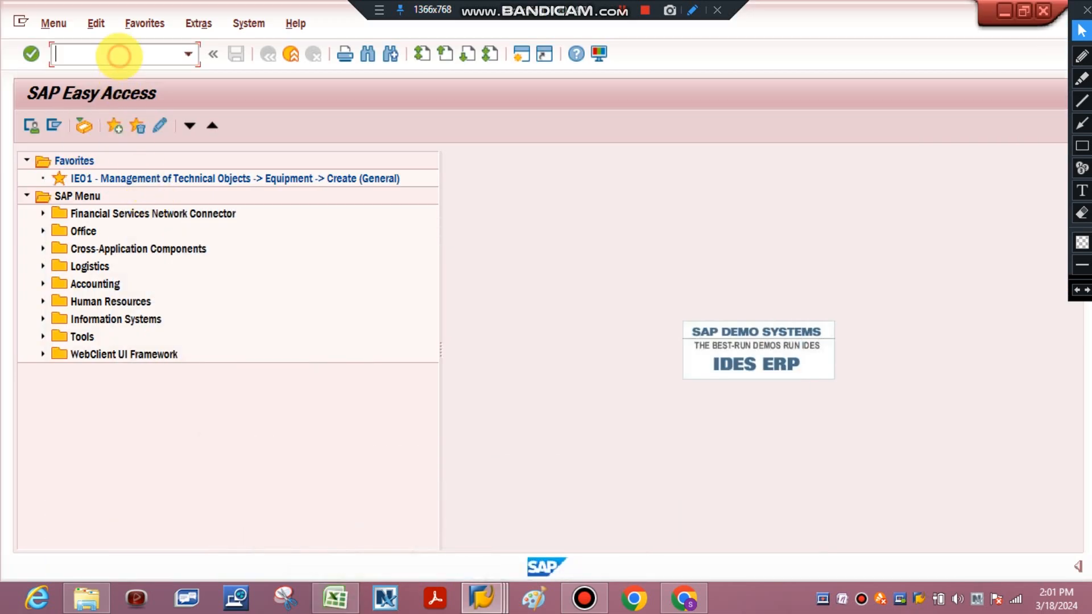
pyautogui.write('FS0')
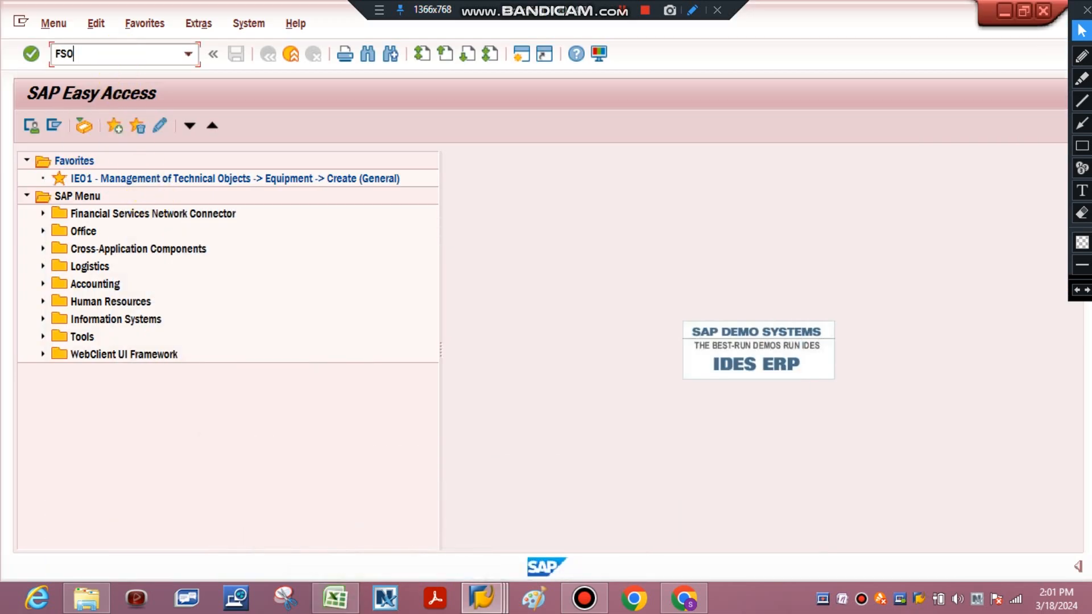
pyautogui.write('0')
pyautogui.press('Return')
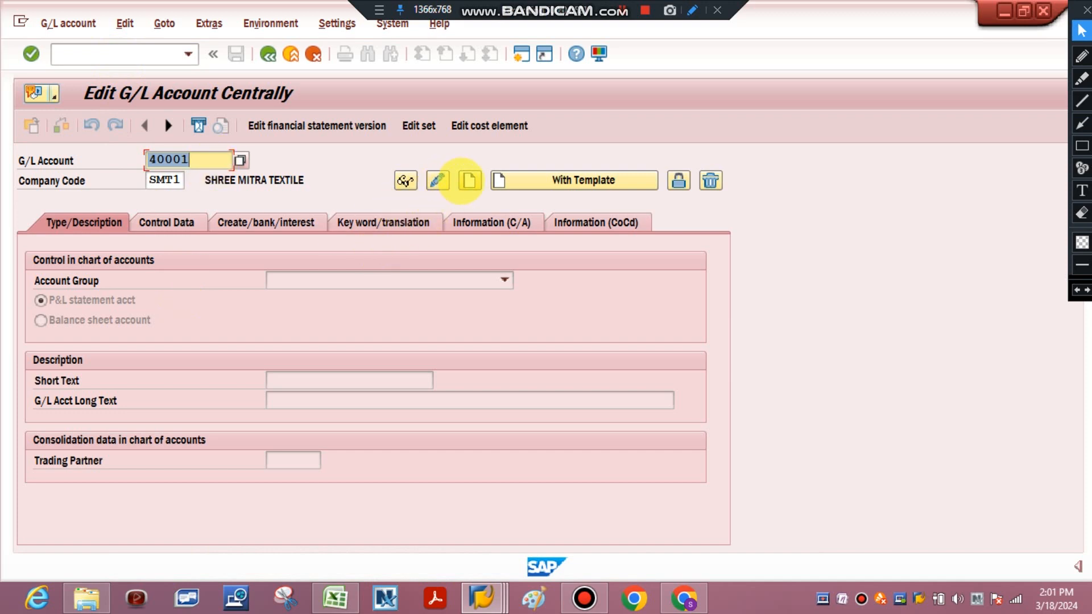
pyautogui.click(467, 180)
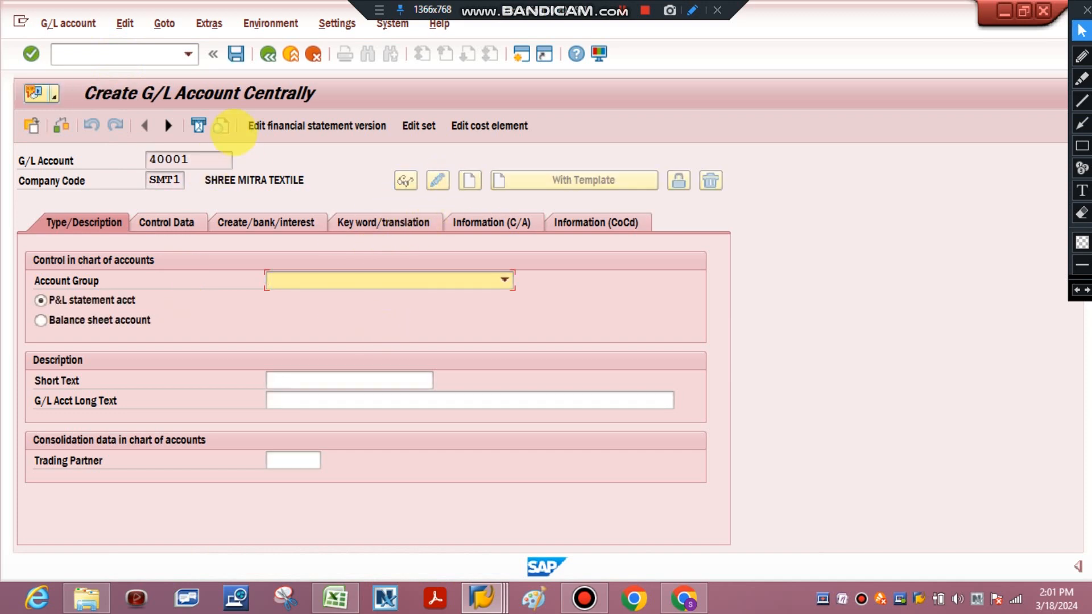
# Assign account group MANPOWER SERVICE EXPENSES, short text "Manpower expenses" and long text "General Ledger defined to track Manpower Expense" to account 40001
pyautogui.click(428, 283)
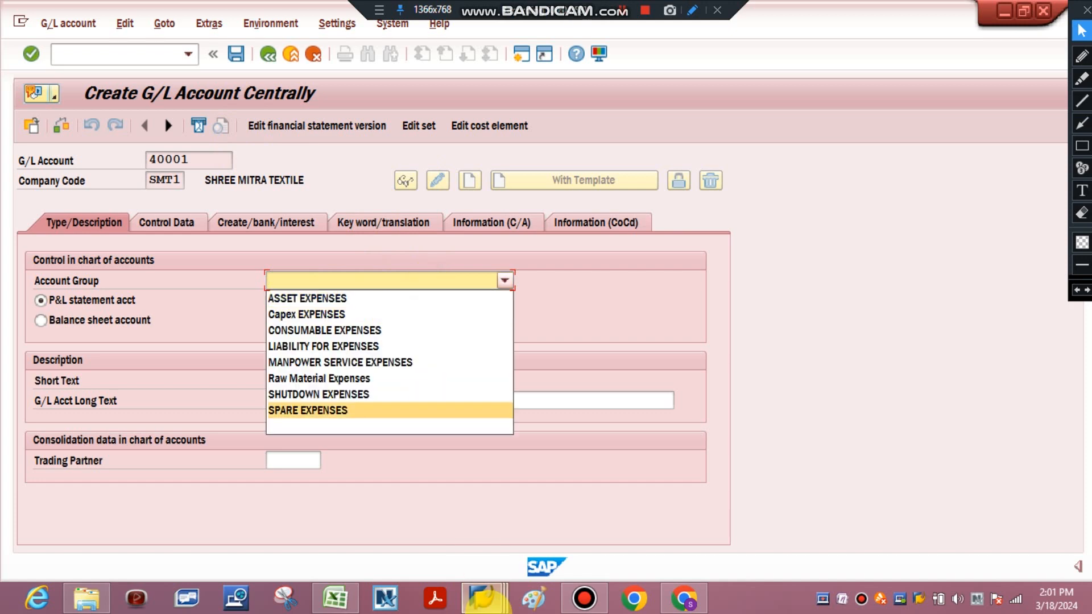
pyautogui.click(339, 596)
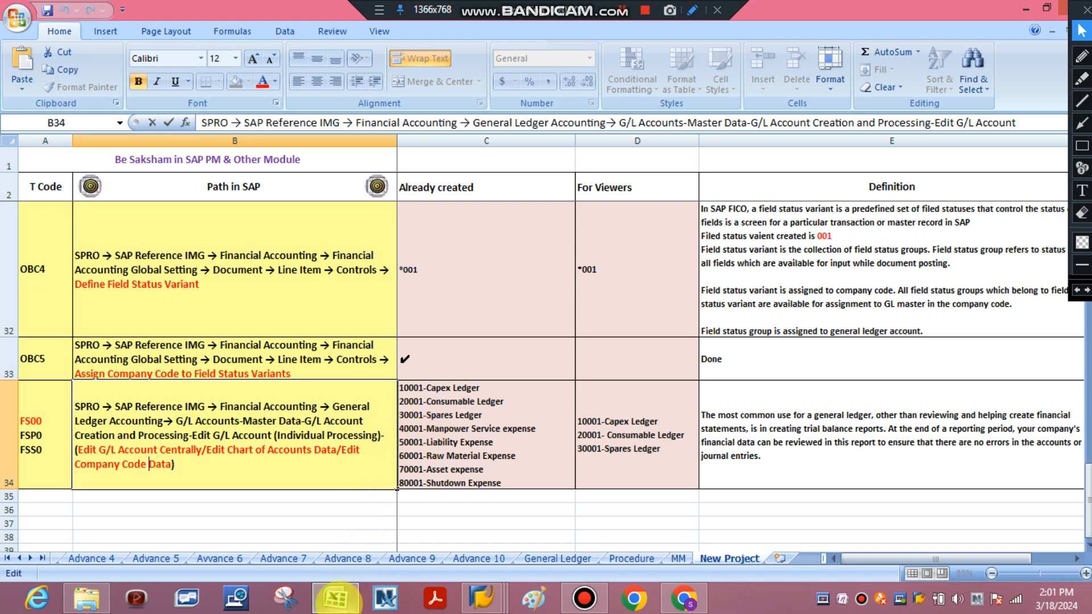
pyautogui.click(339, 598)
pyautogui.click(373, 275)
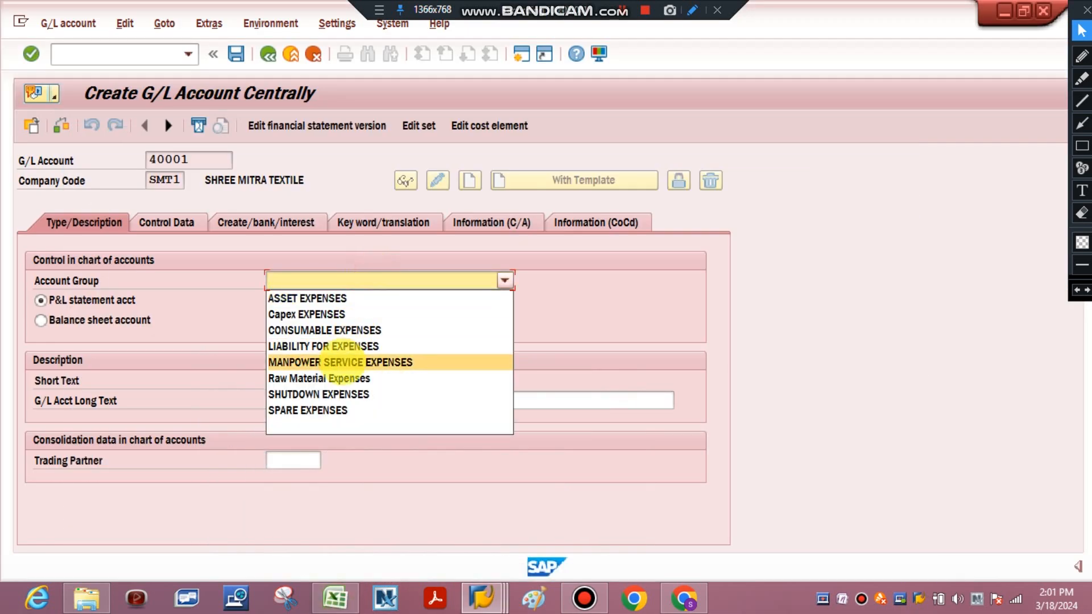
pyautogui.click(346, 362)
pyautogui.click(344, 379)
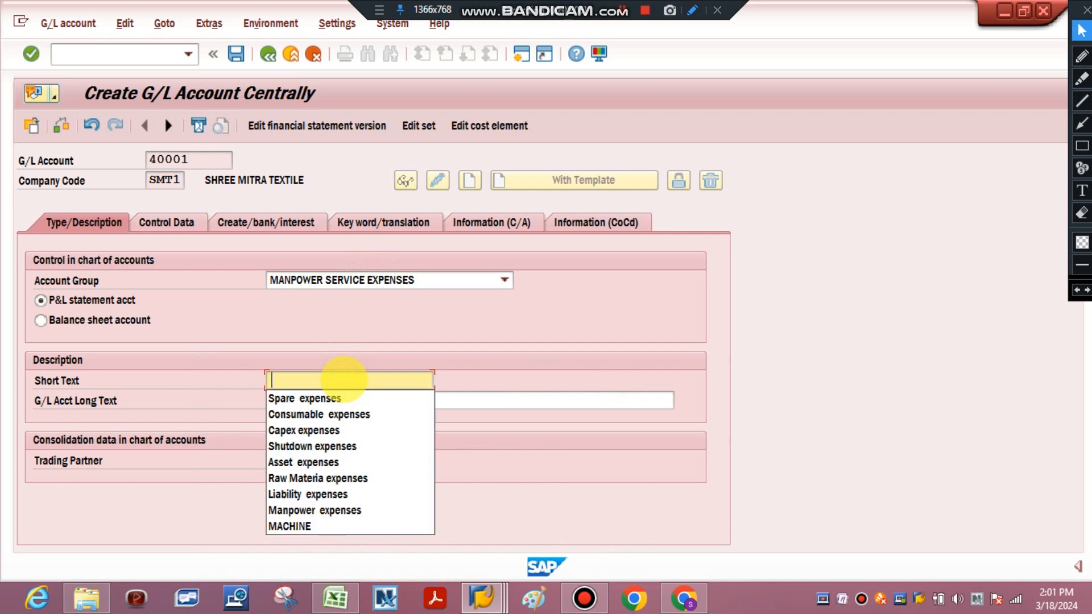
pyautogui.click(314, 510)
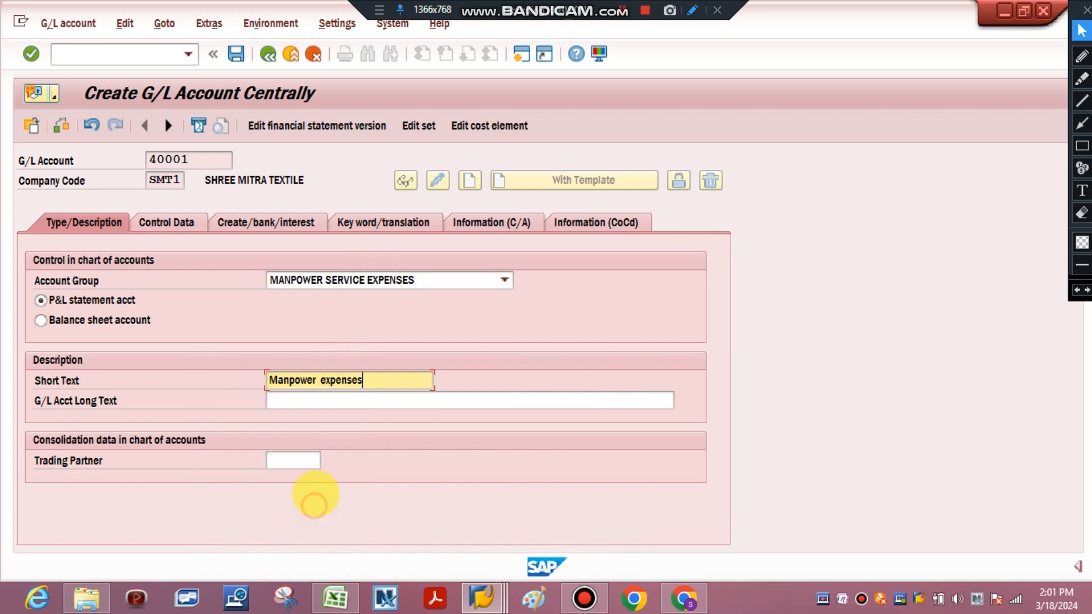
pyautogui.click(359, 401)
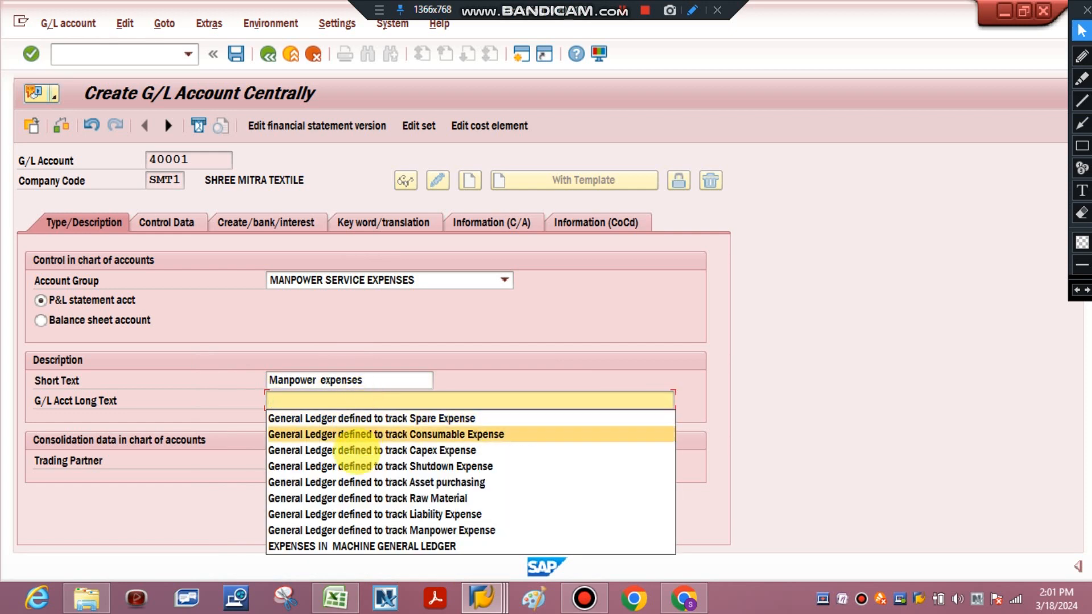
pyautogui.click(352, 525)
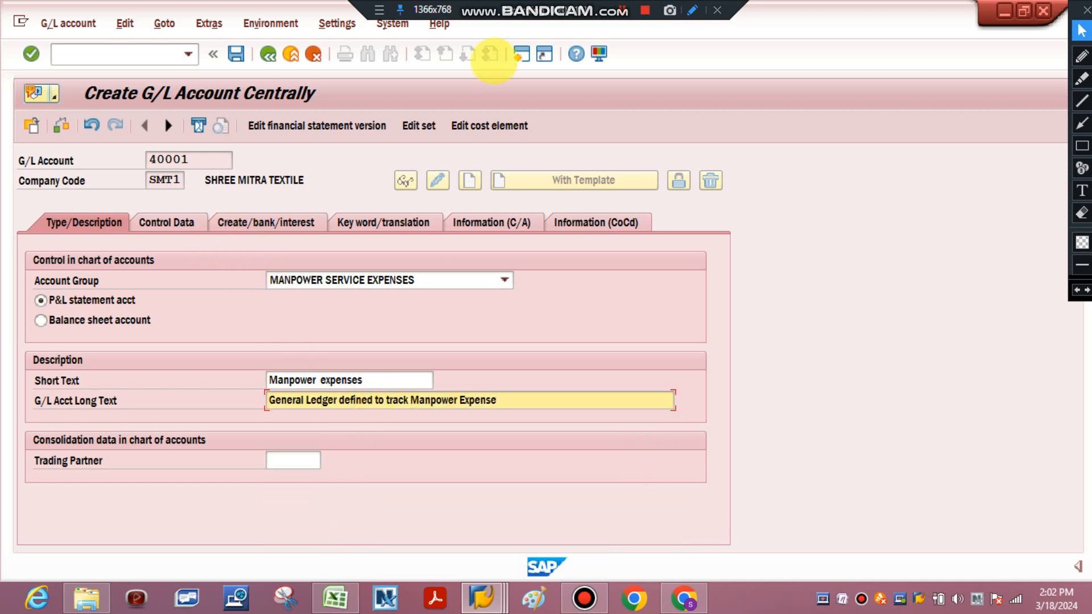
# Go through account 40001's control data and bring up its document creation settings with the field status group
pyautogui.click(482, 597)
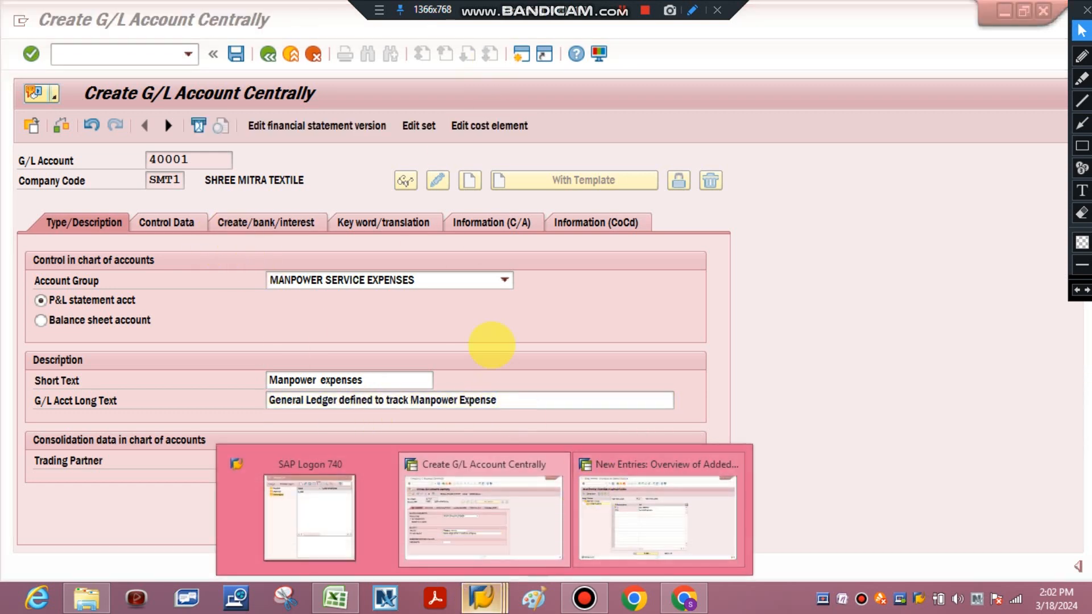
pyautogui.click(487, 351)
pyautogui.click(173, 222)
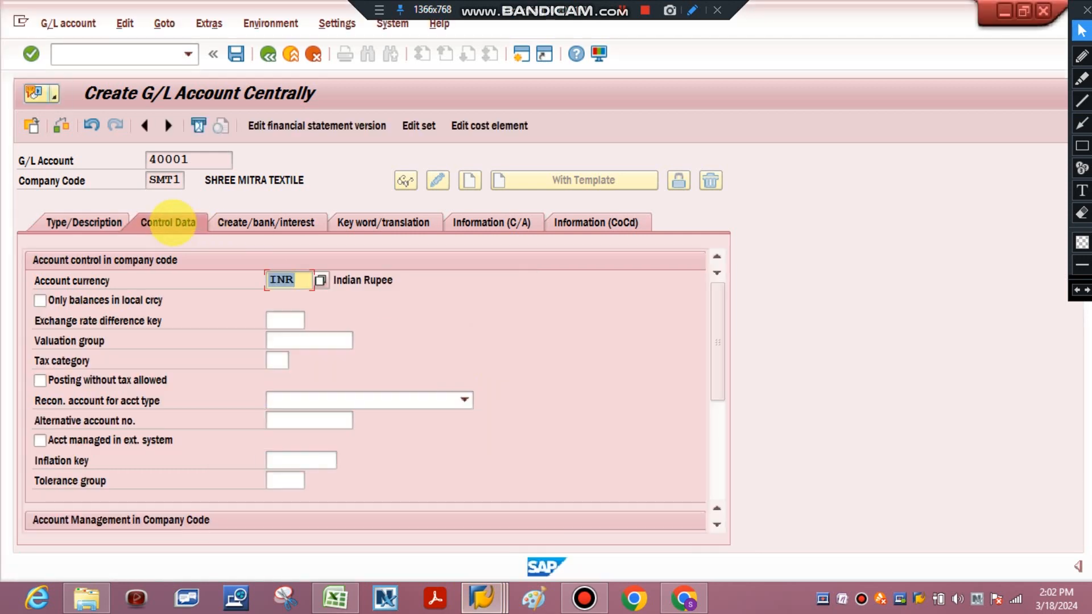
pyautogui.click(250, 227)
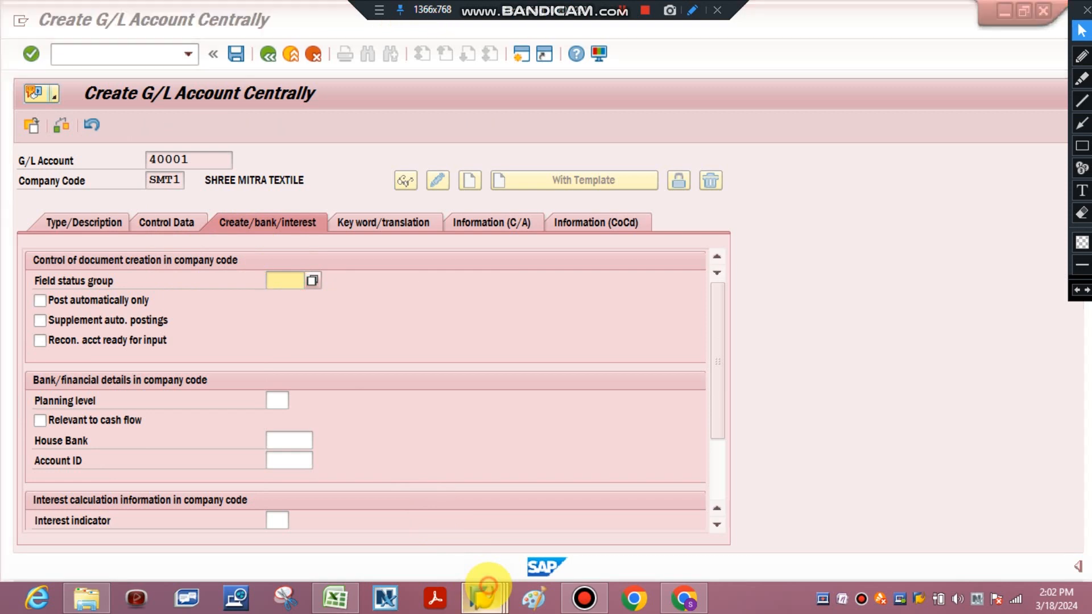
# Switch to the field status groups session, add group 004 "Manpower Expense" to field status variant 001 and save it
pyautogui.moveTo(488, 585)
pyautogui.click(641, 478)
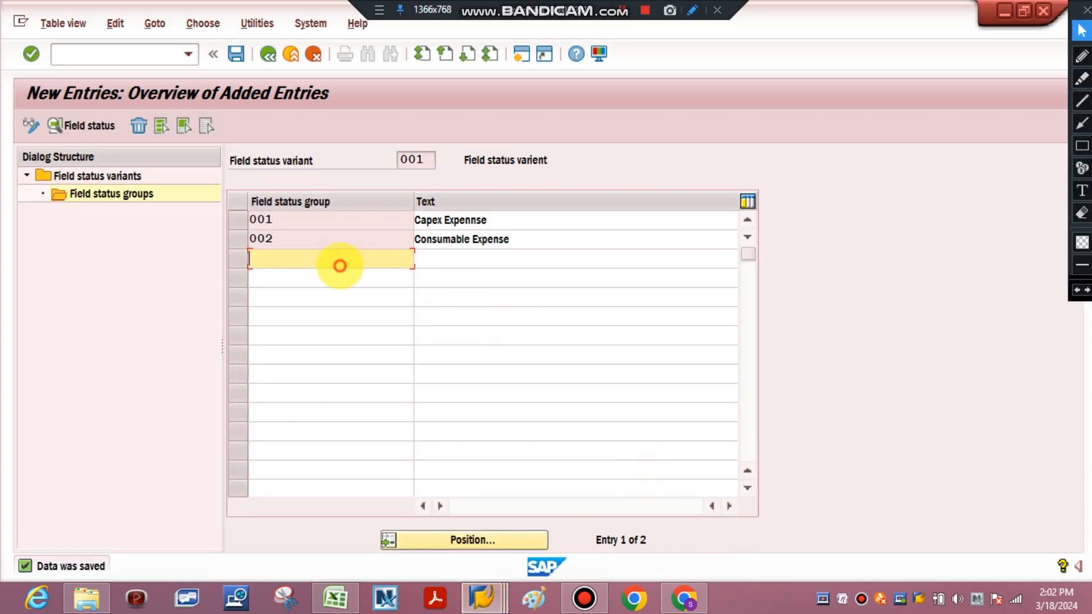
pyautogui.write('004')
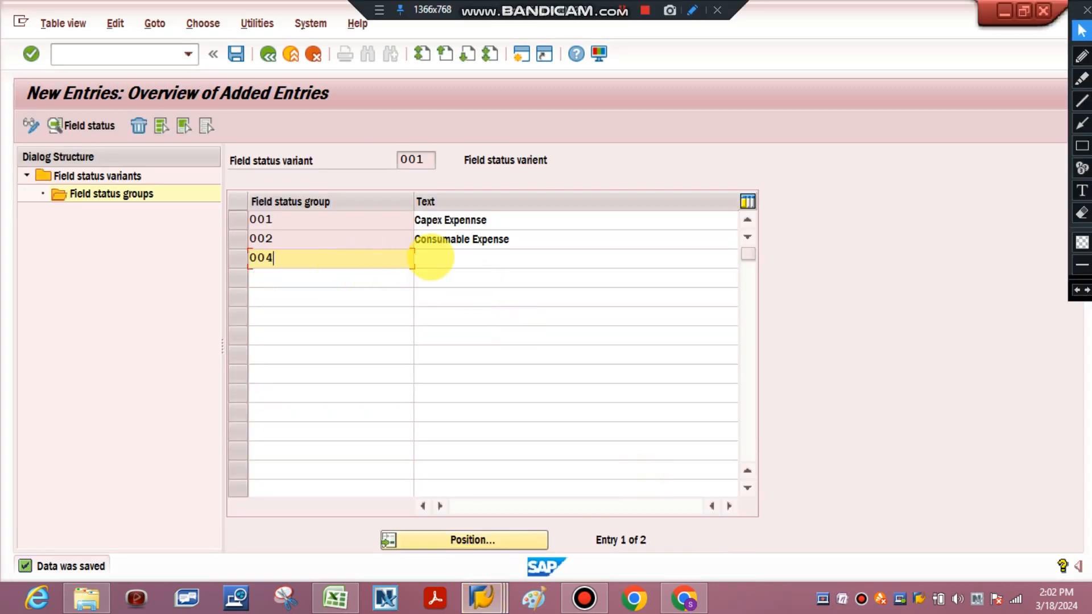
pyautogui.click(430, 258)
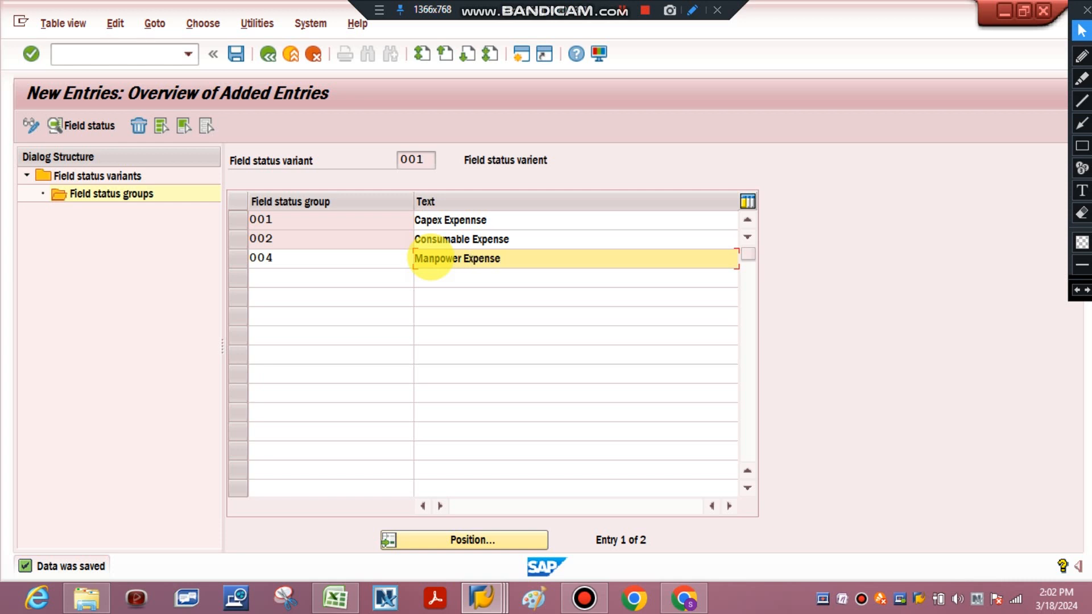
pyautogui.press('Return')
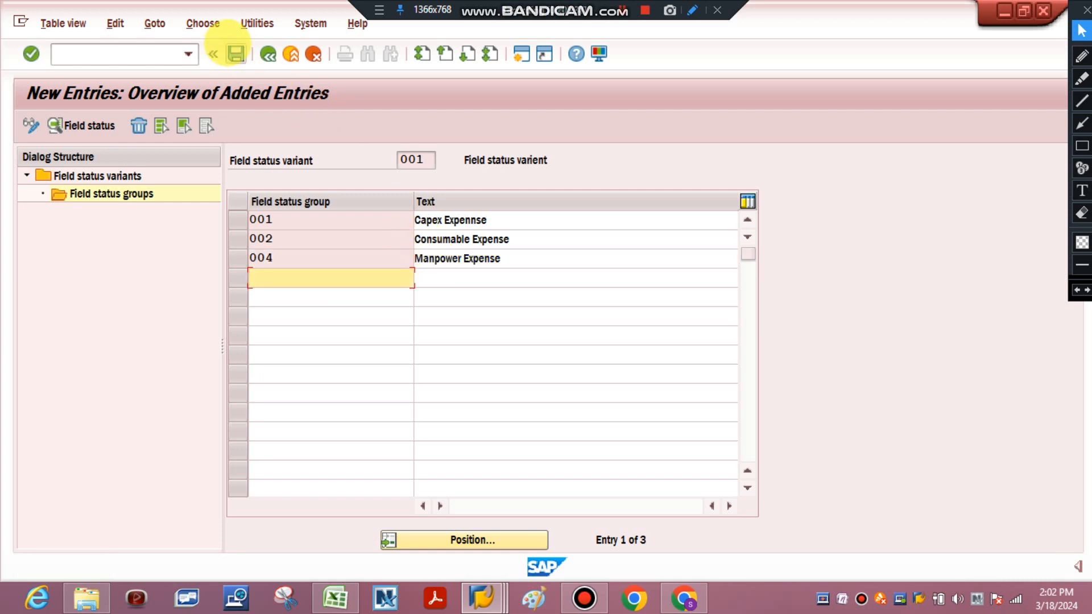
pyautogui.click(236, 53)
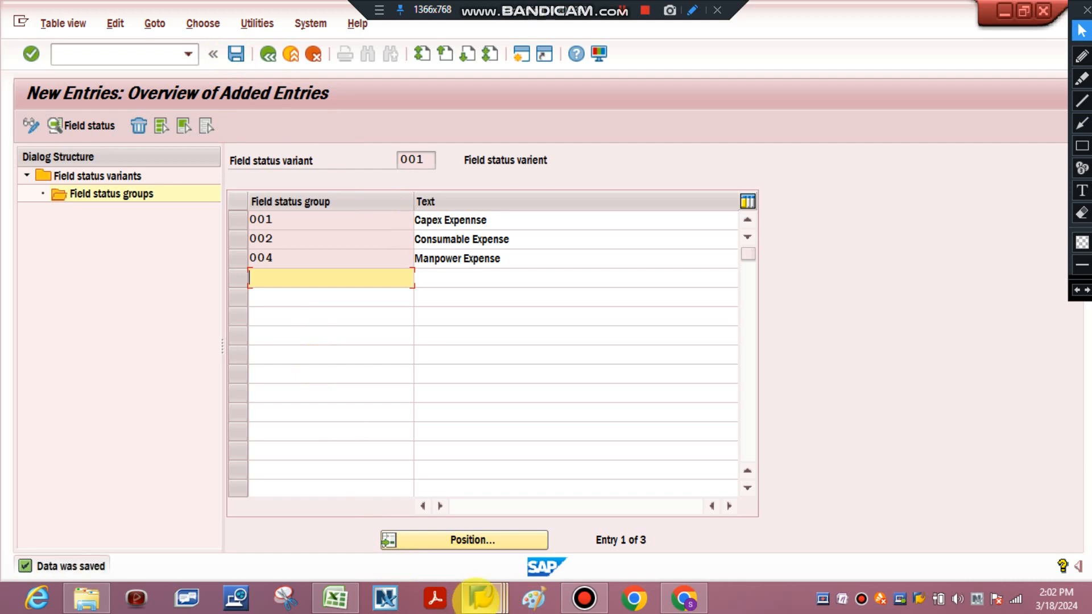
# Return to the G/L account session, set account 40001's field status group to 004 and save the account
pyautogui.click(481, 597)
pyautogui.click(447, 550)
pyautogui.click(277, 278)
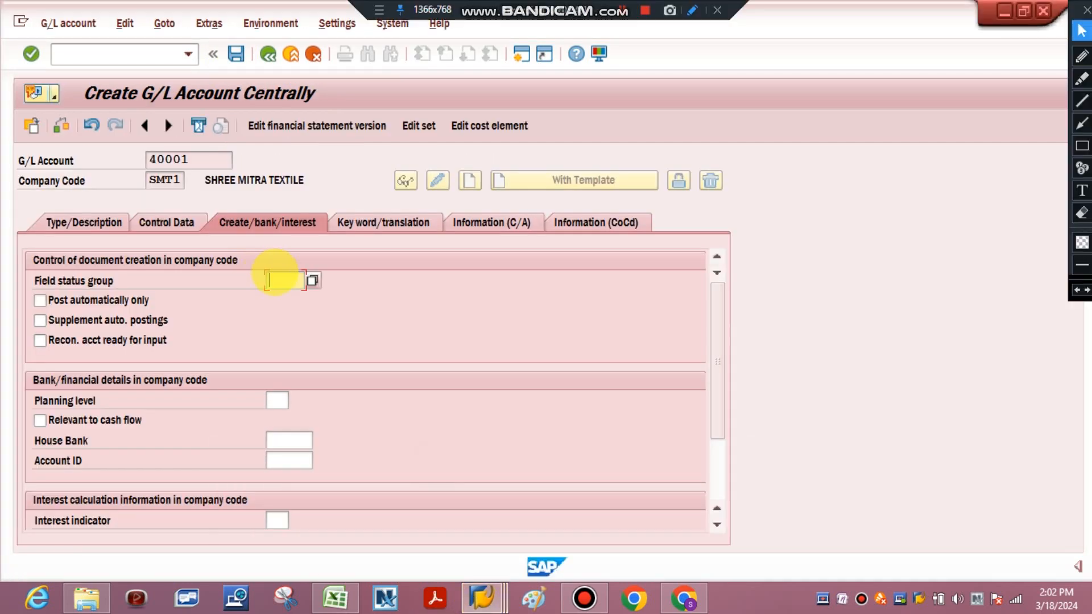
pyautogui.write('004')
pyautogui.press('Return')
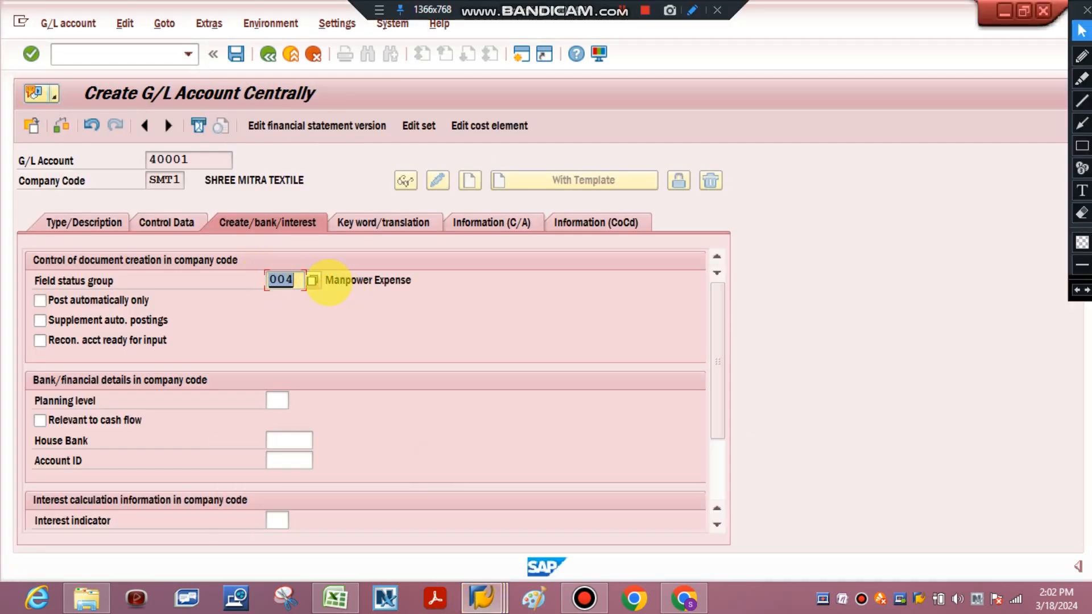
pyautogui.click(236, 53)
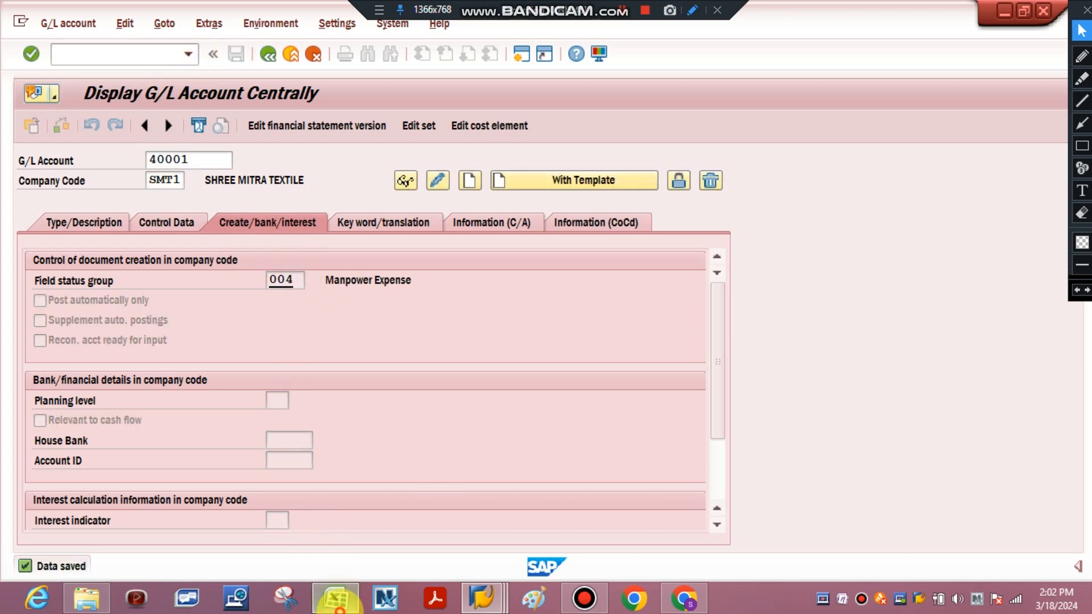
# Switch to Excel and copy "40001-Manpower Service expense" from row 34's Already created cell onto a new line in its For Viewers cell
pyautogui.click(335, 597)
pyautogui.click(661, 454)
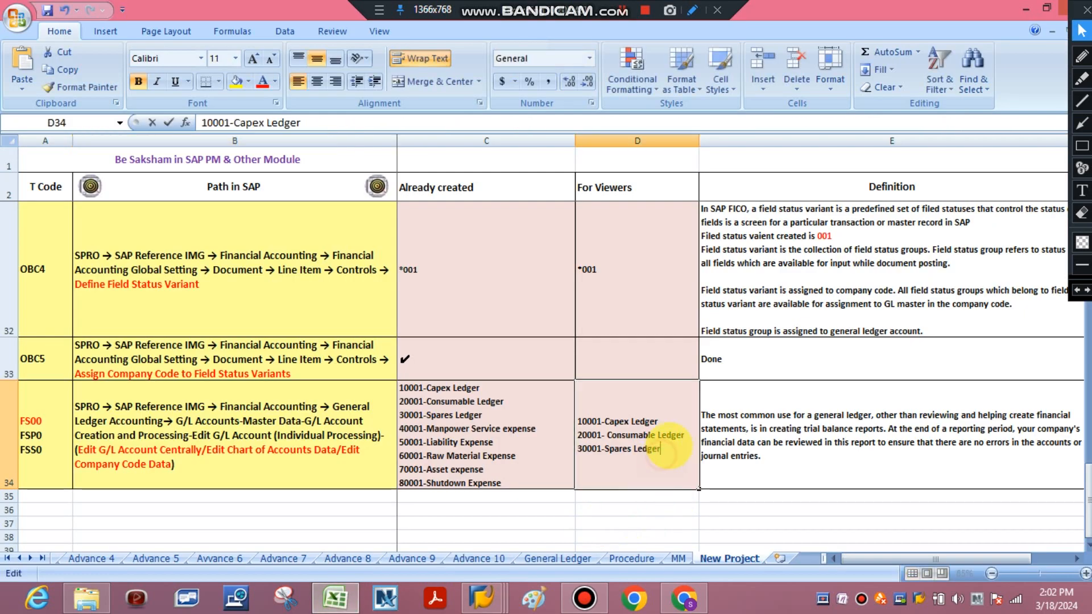
pyautogui.rightClick(662, 450)
pyautogui.click(669, 447)
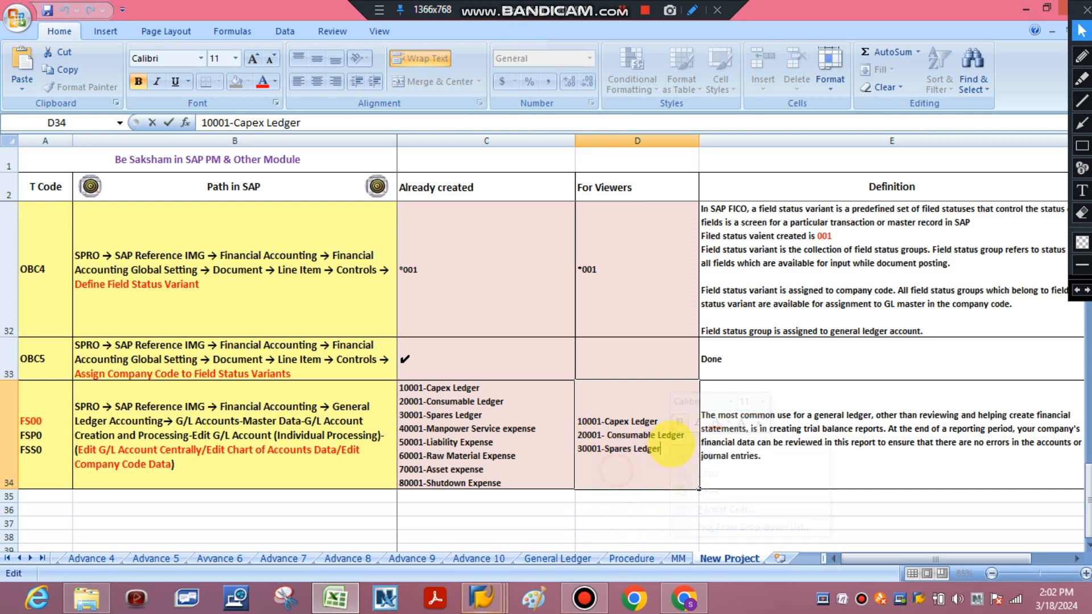
pyautogui.rightClick(648, 449)
pyautogui.click(597, 458)
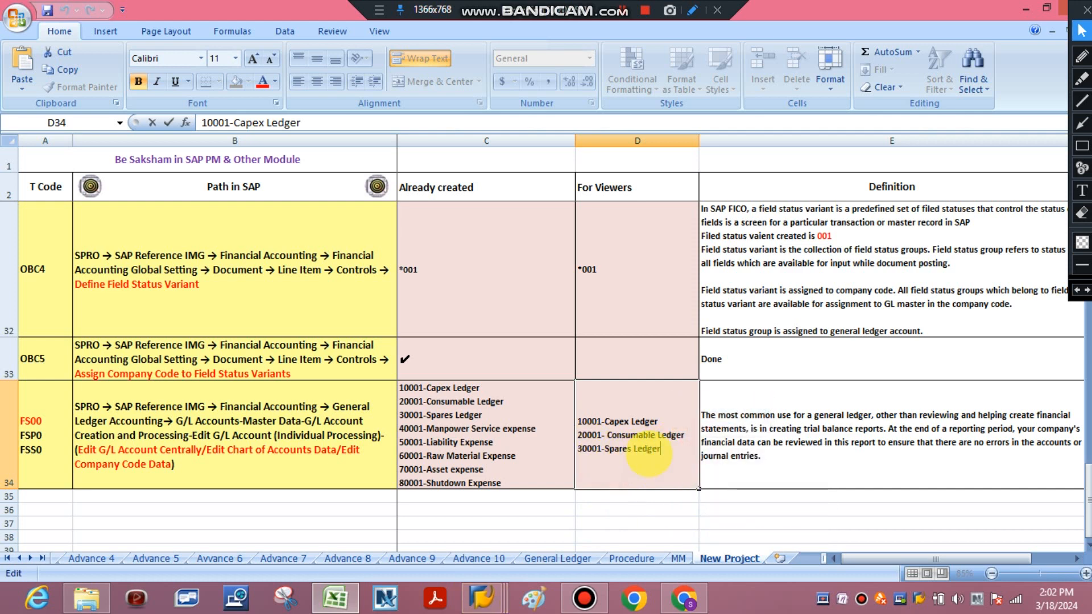
pyautogui.click(534, 433)
pyautogui.doubleClick(533, 433)
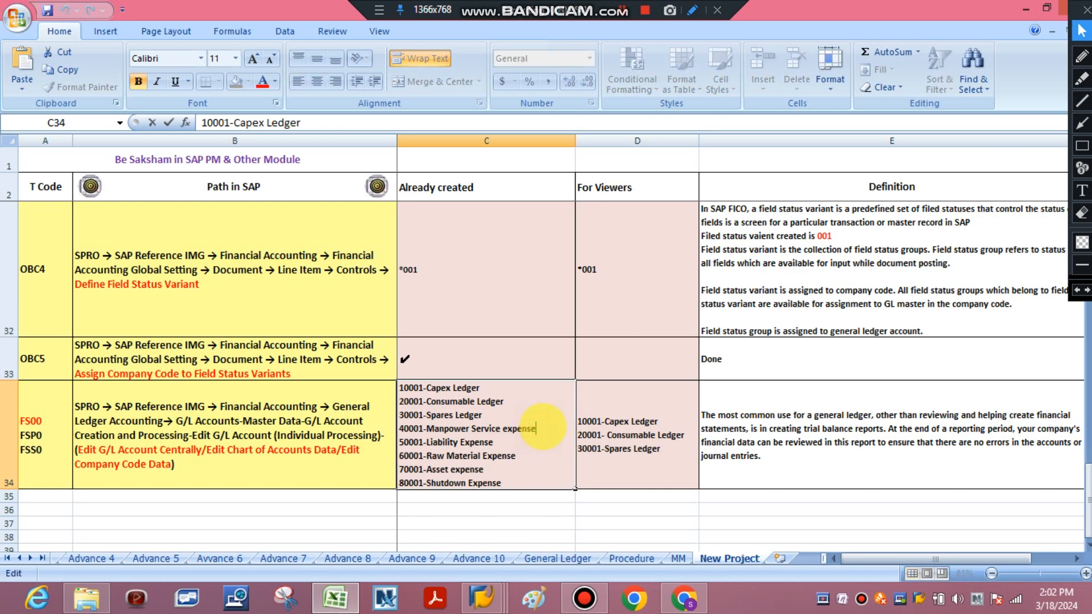
pyautogui.moveTo(534, 428); pyautogui.dragTo(392, 435)
pyautogui.hotkey('ctrl', 'c')
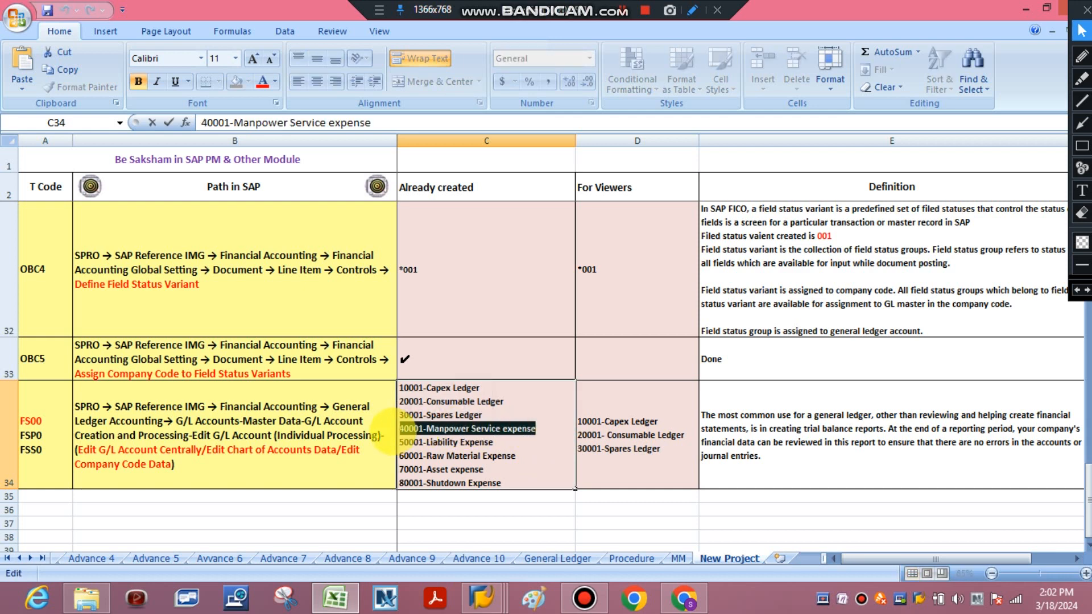
pyautogui.doubleClick(661, 449)
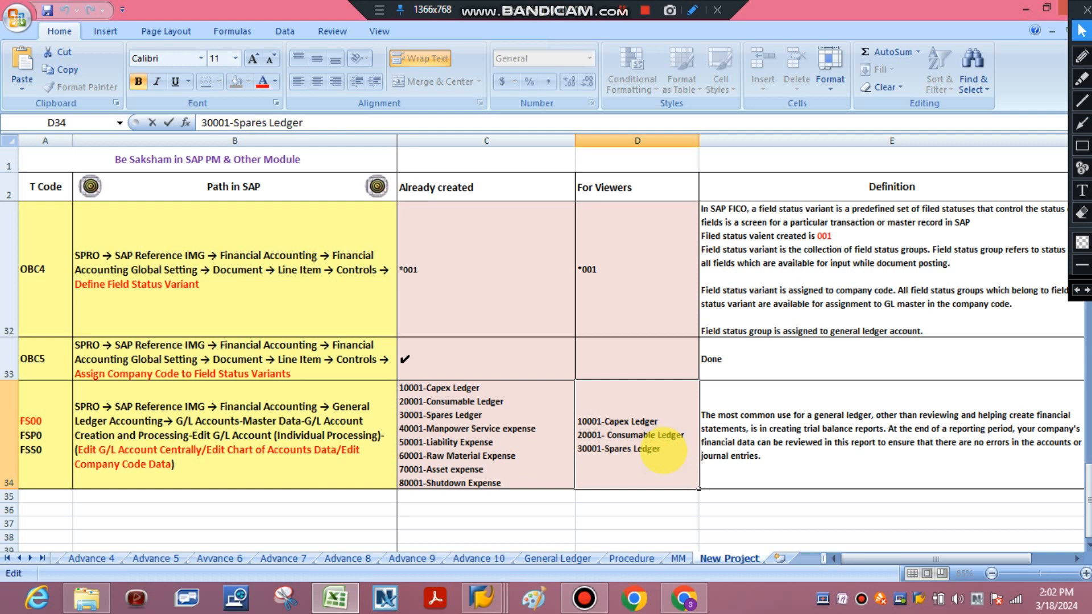
pyautogui.hotkey('alt', 'Return')
pyautogui.hotkey('ctrl', 'v')
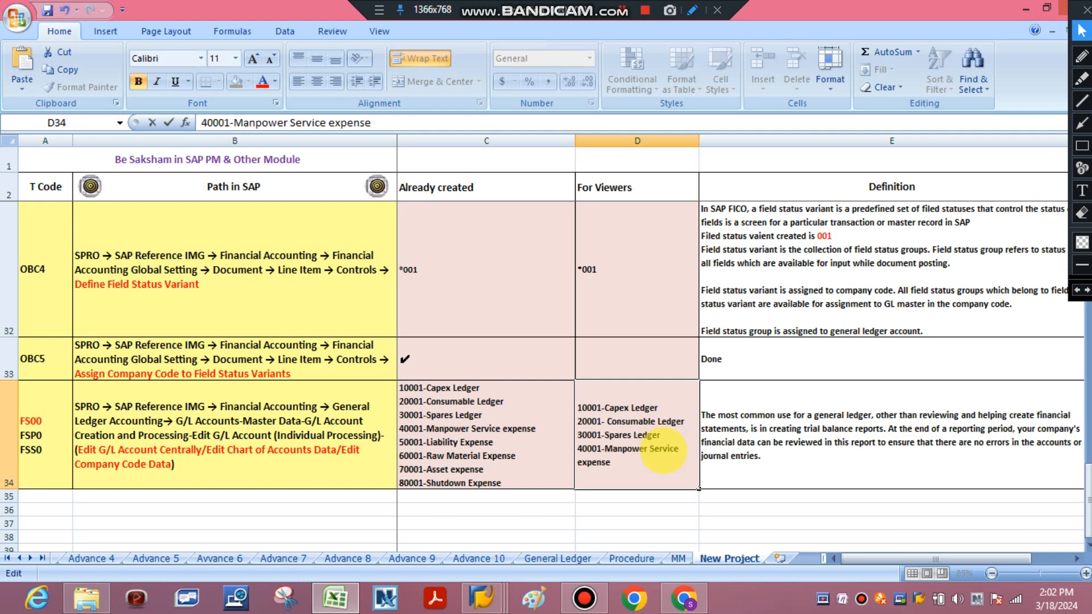
pyautogui.click(786, 467)
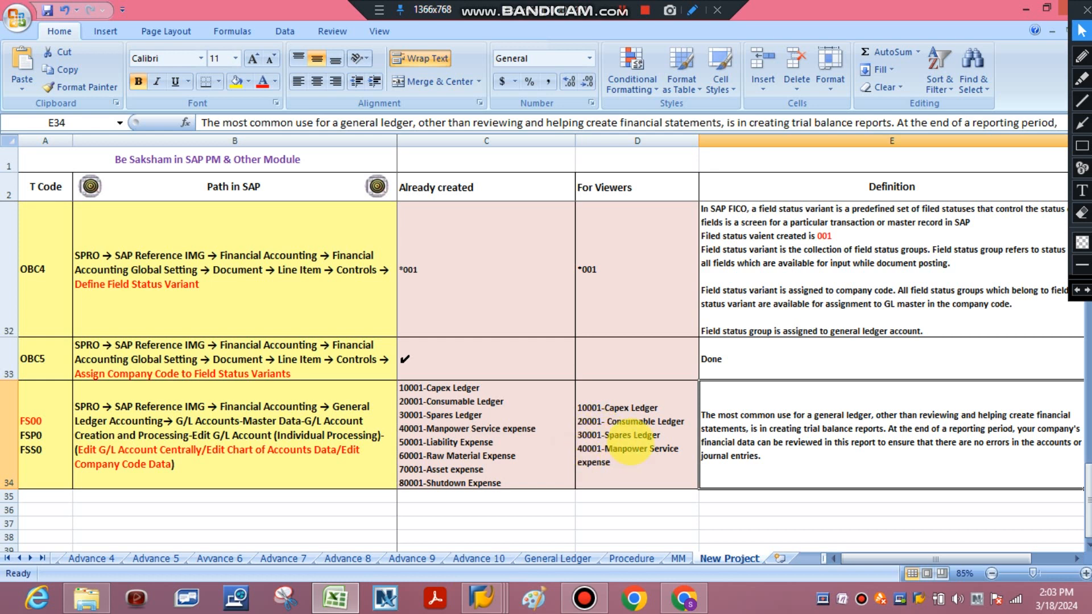
pyautogui.click(597, 435)
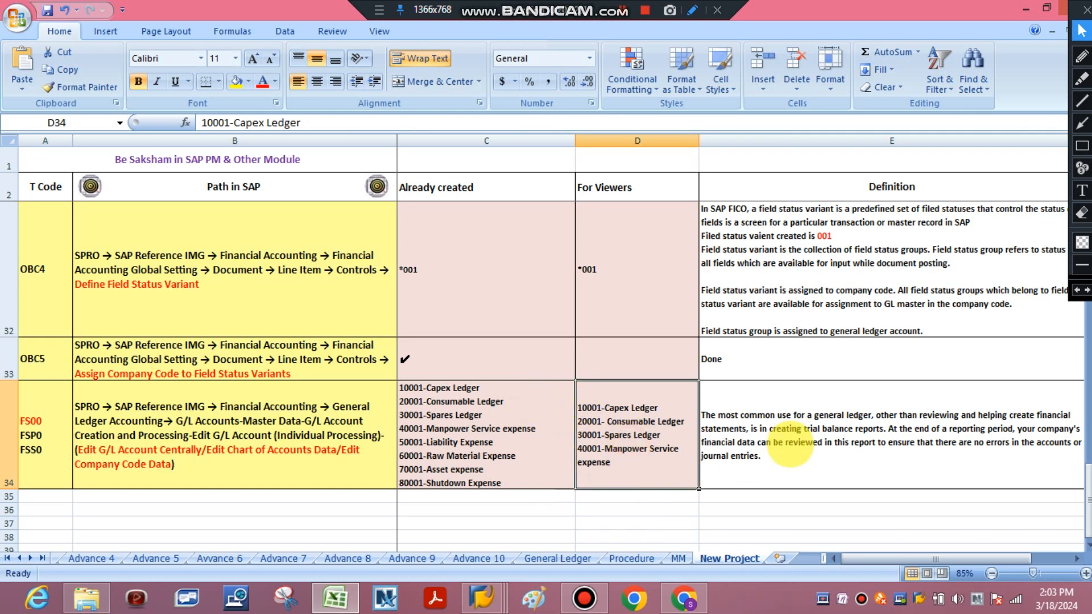
pyautogui.click(790, 446)
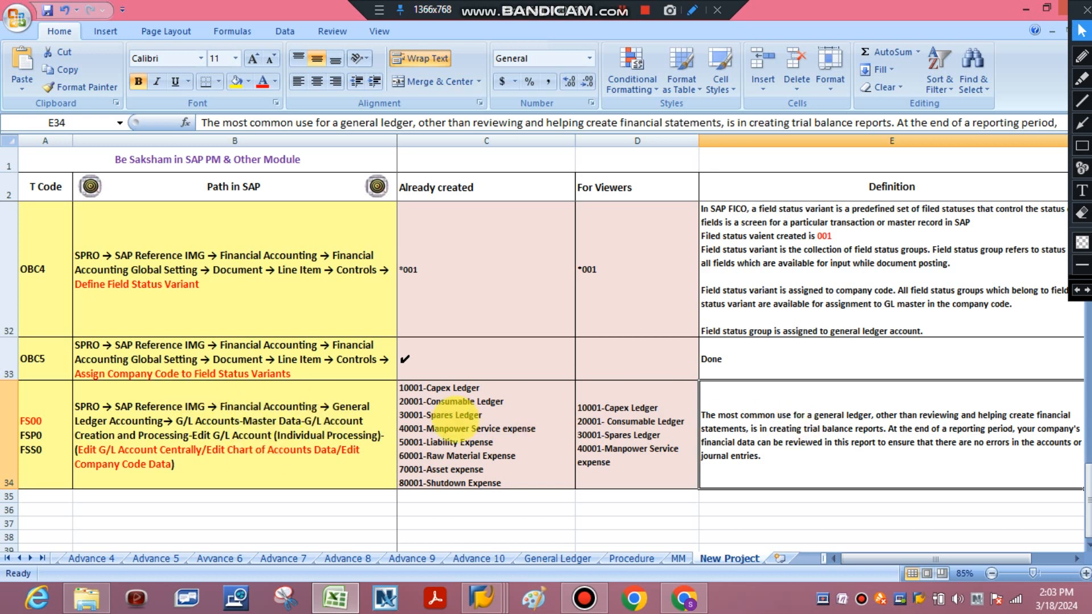
pyautogui.click(224, 414)
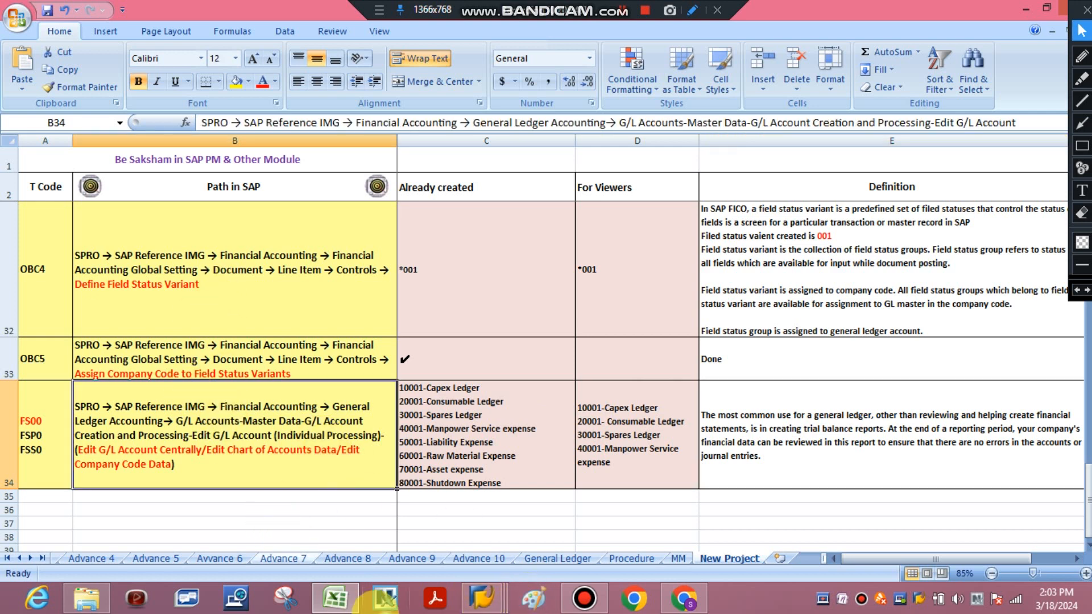
# Switch to SAP, leave the G/L account display and reveal the individual processing transactions for G/L accounts under General Ledger master records
pyautogui.moveTo(480, 597)
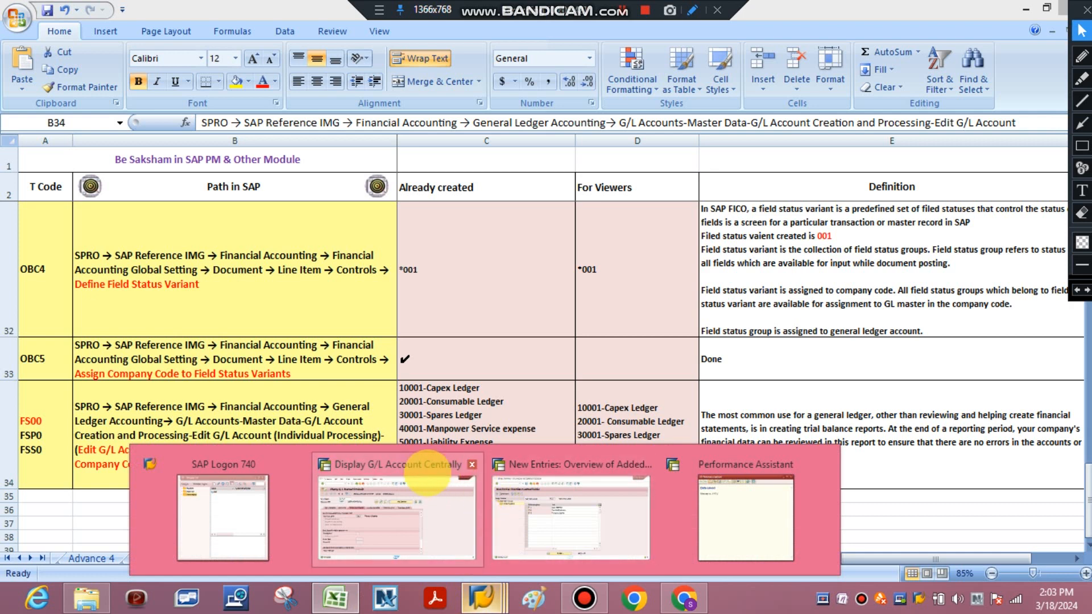
pyautogui.click(432, 467)
pyautogui.click(269, 51)
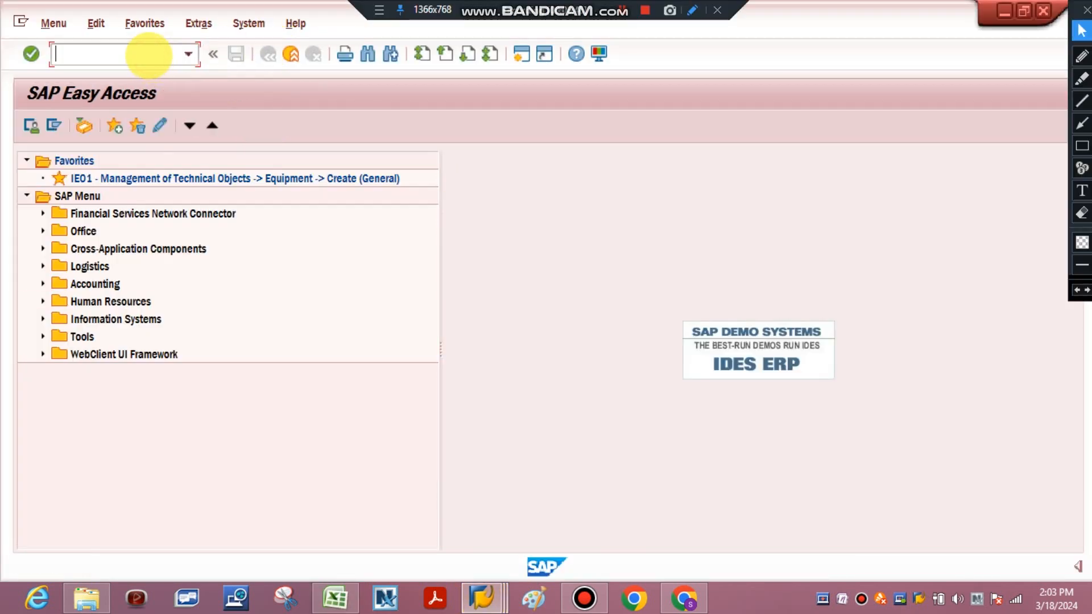
pyautogui.click(42, 284)
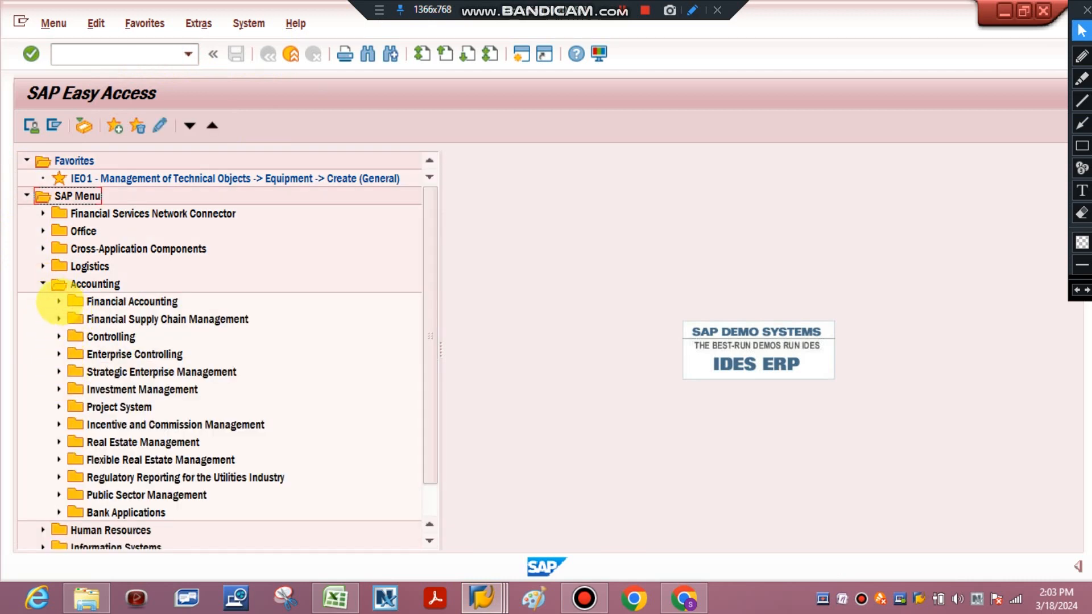
pyautogui.click(60, 301)
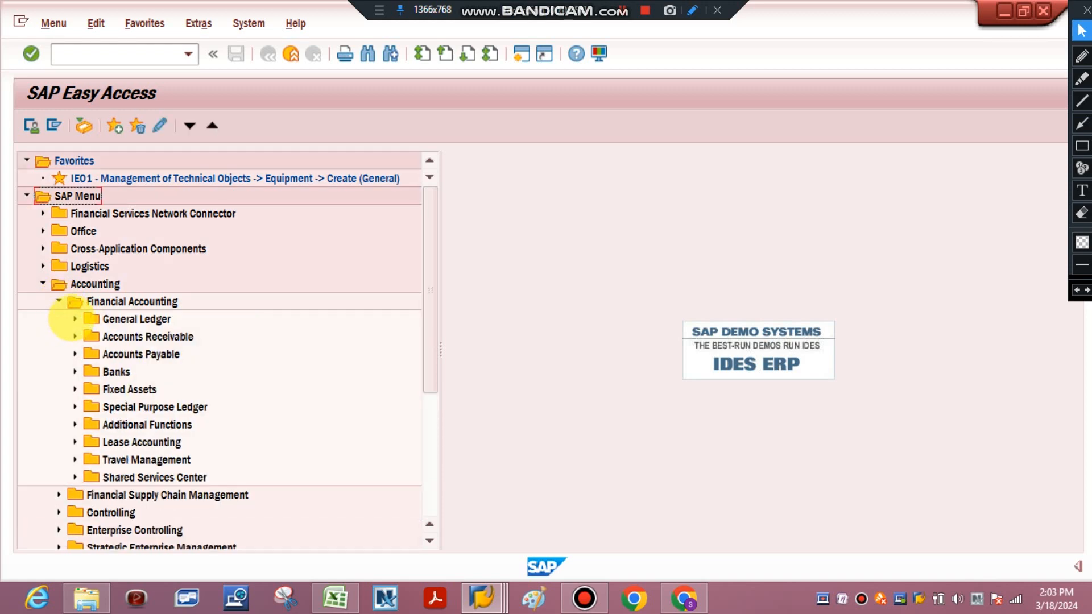
pyautogui.click(72, 318)
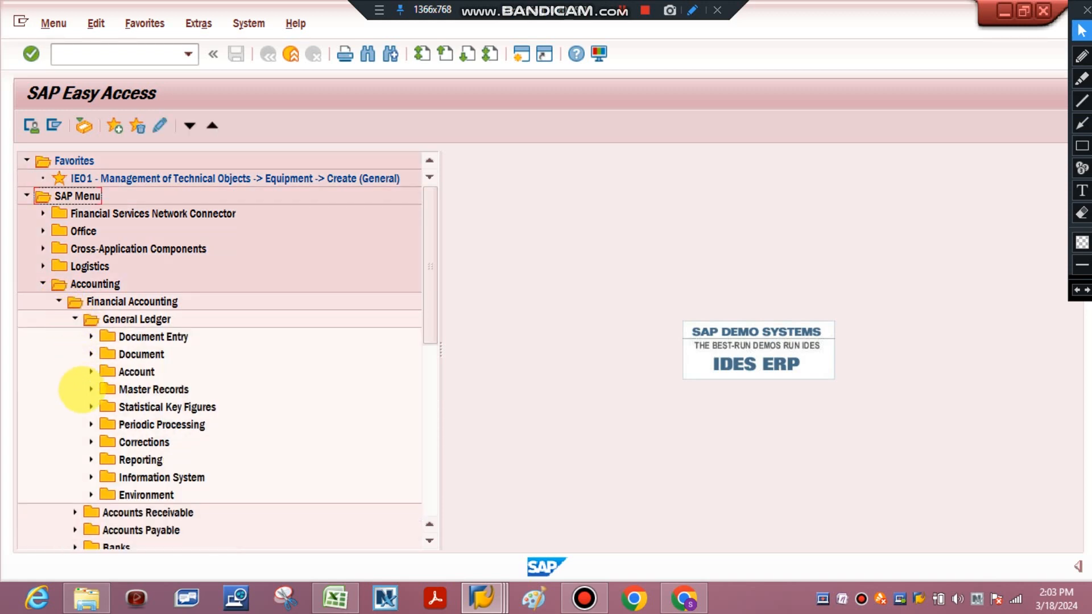
pyautogui.click(91, 389)
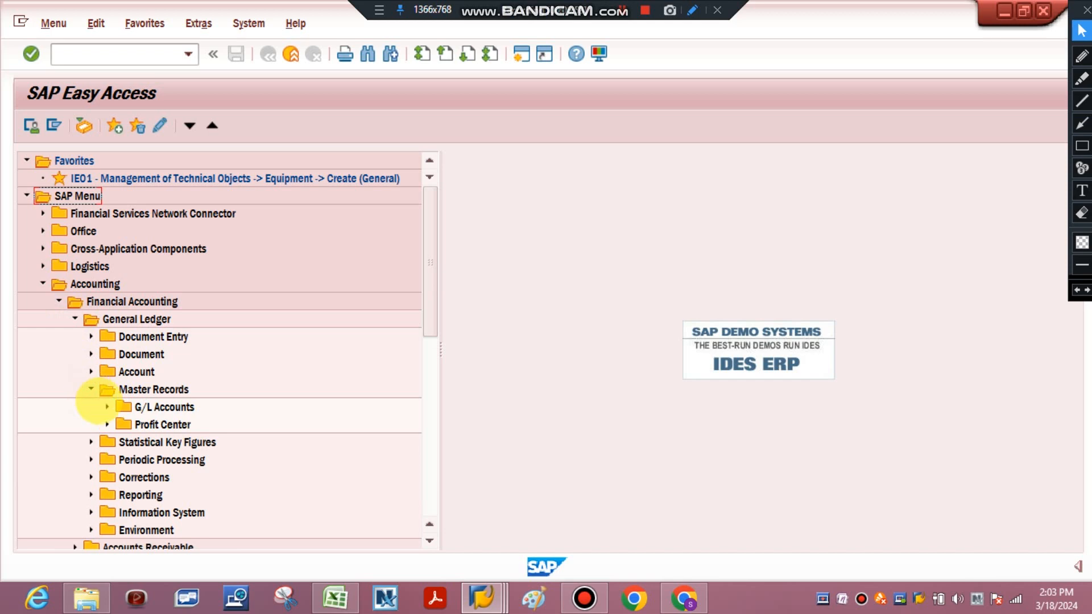
pyautogui.click(107, 407)
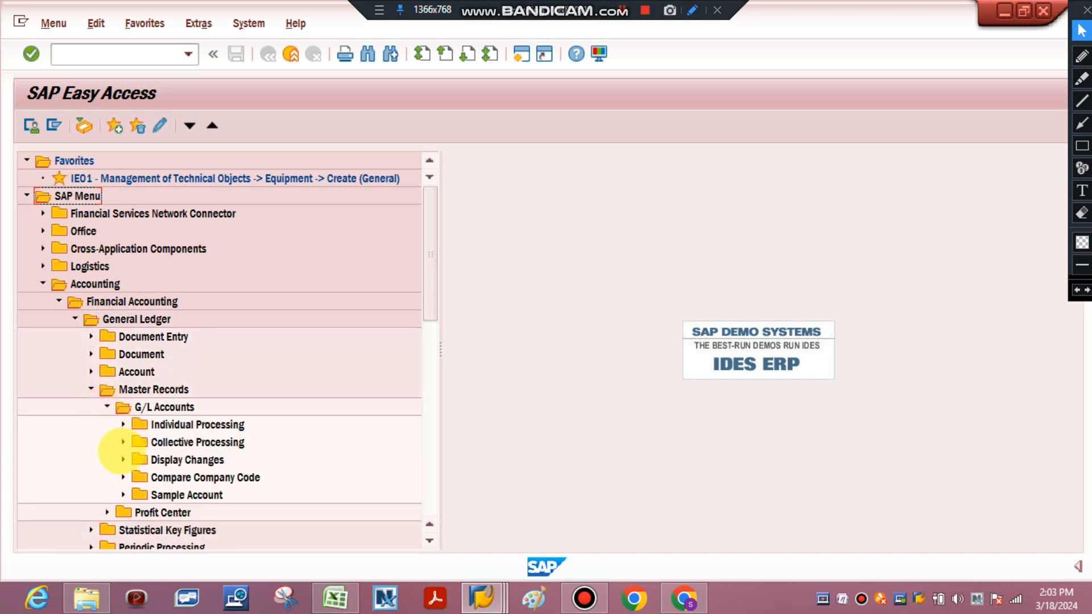
pyautogui.click(122, 425)
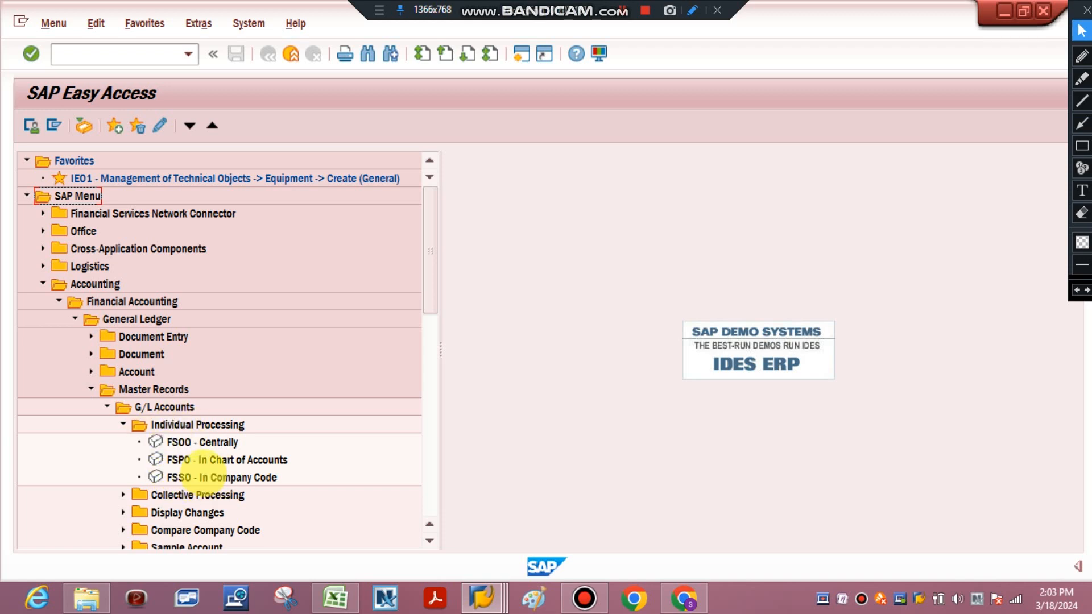
# Start transaction SPRO and display the SAP Reference IMG down to the Financial Accounting area
pyautogui.click(157, 53)
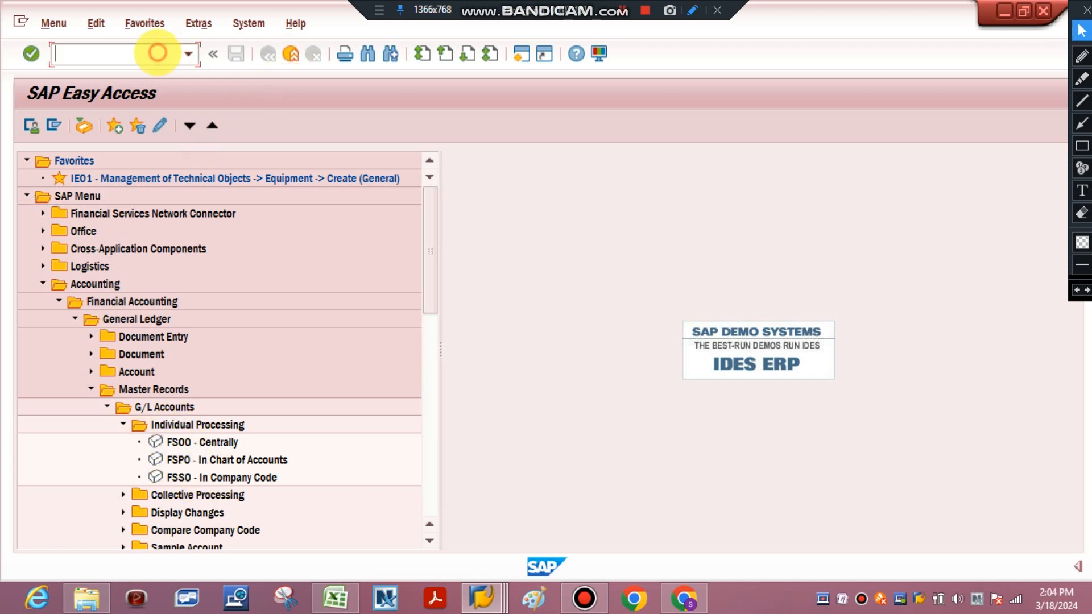
pyautogui.write('sap')
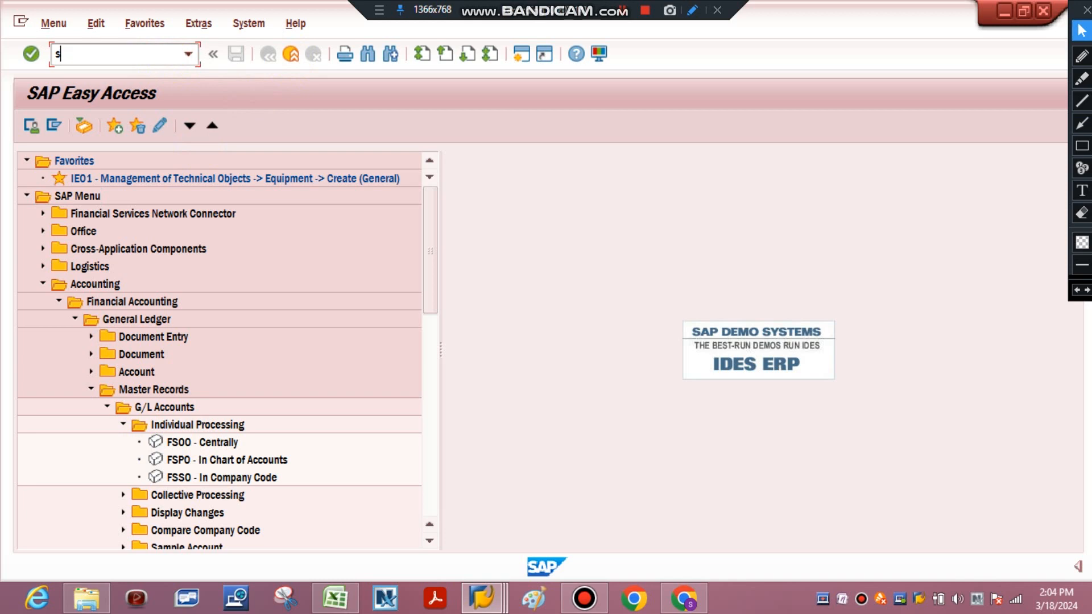
pyautogui.press('Return')
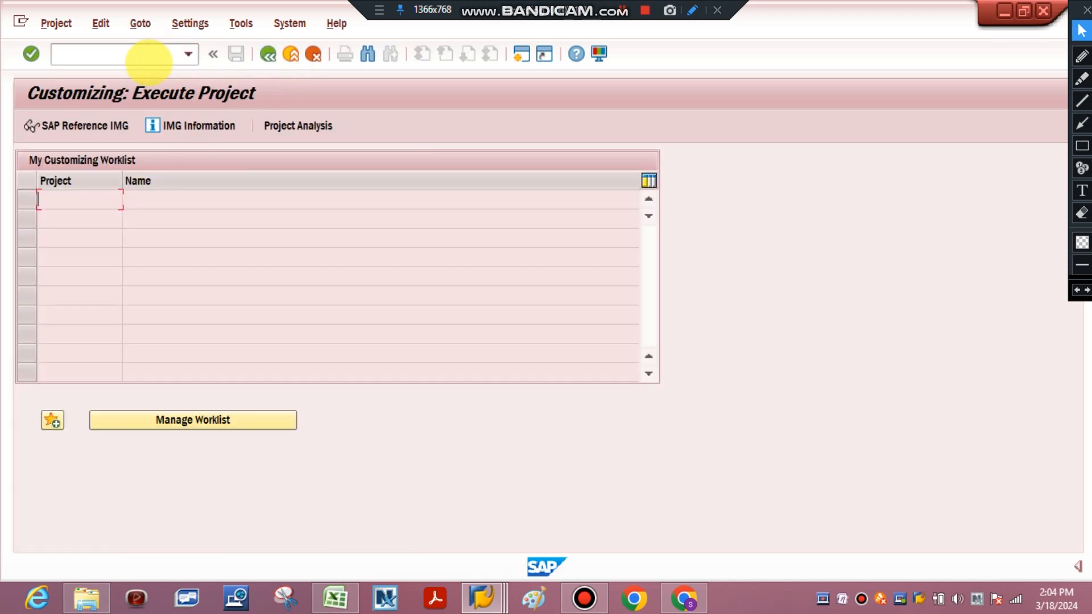
pyautogui.click(91, 126)
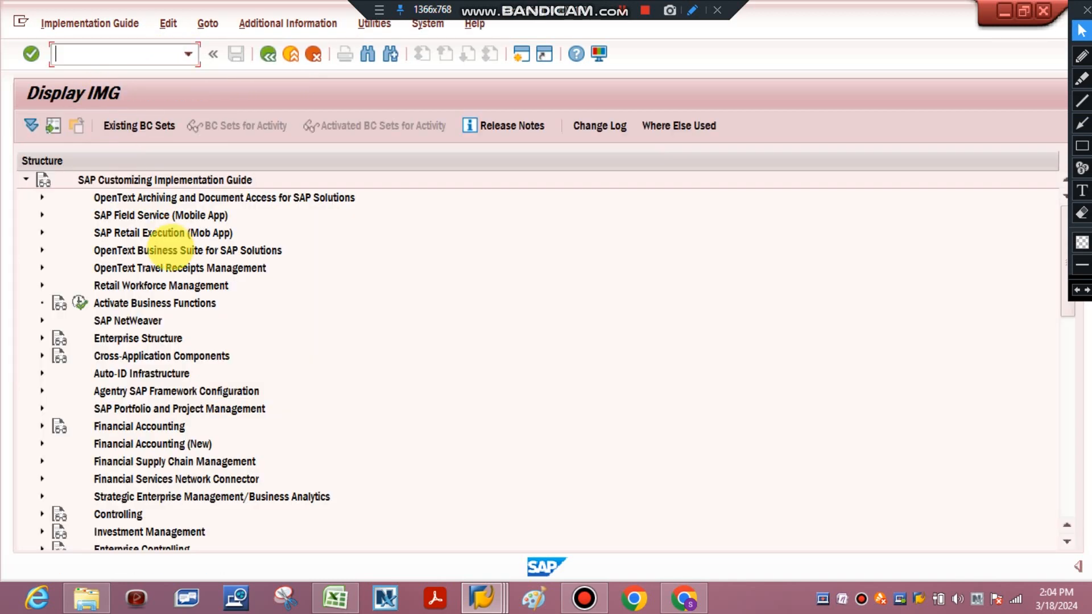
pyautogui.click(162, 355)
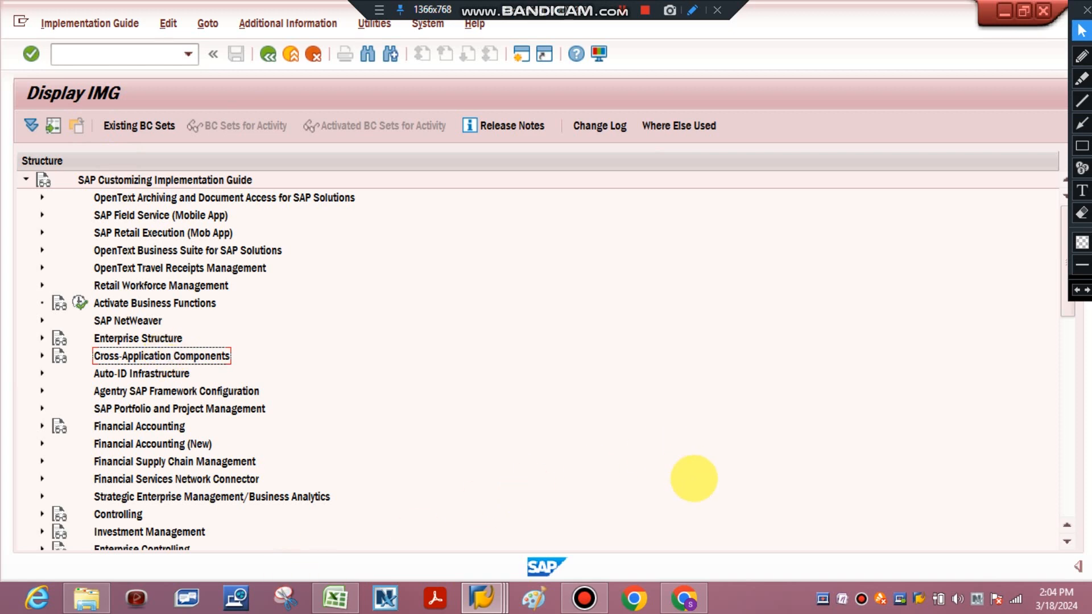
pyautogui.scroll(-3, 1066, 541)
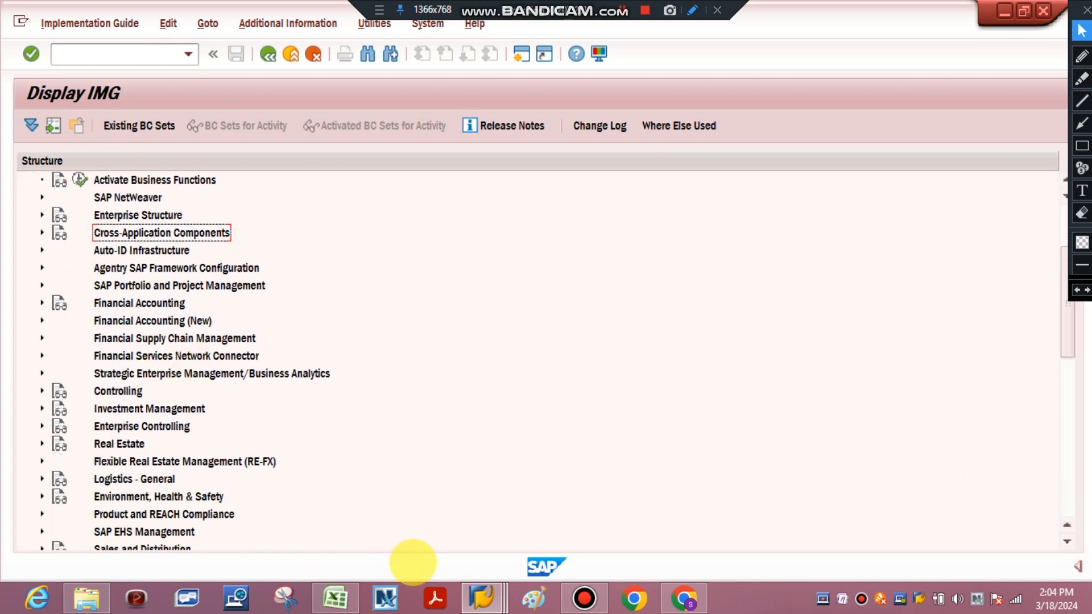
# Check the path noted in Excel and expand Financial Accounting, General Ledger Accounting, G/L Accounts and Master Data in the SAP IMG
pyautogui.click(335, 596)
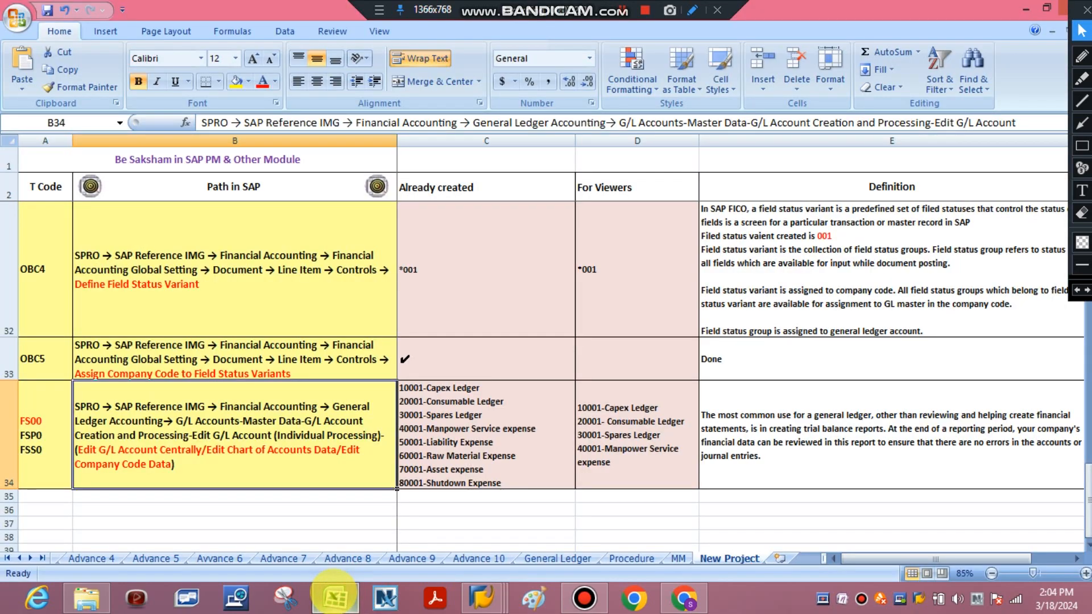
pyautogui.click(334, 596)
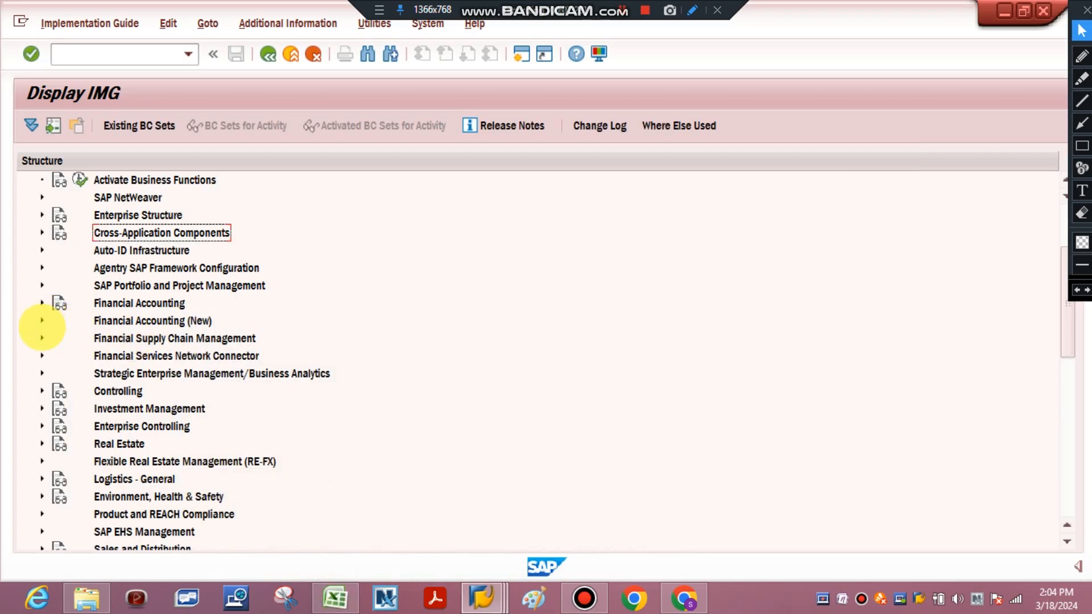
pyautogui.click(41, 302)
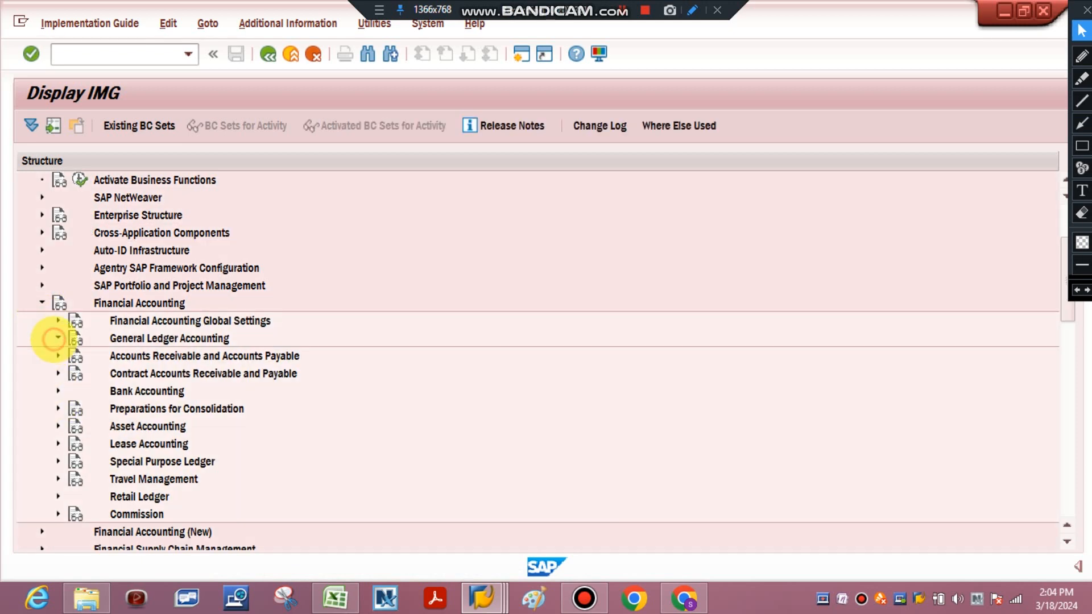
pyautogui.click(58, 337)
pyautogui.click(73, 356)
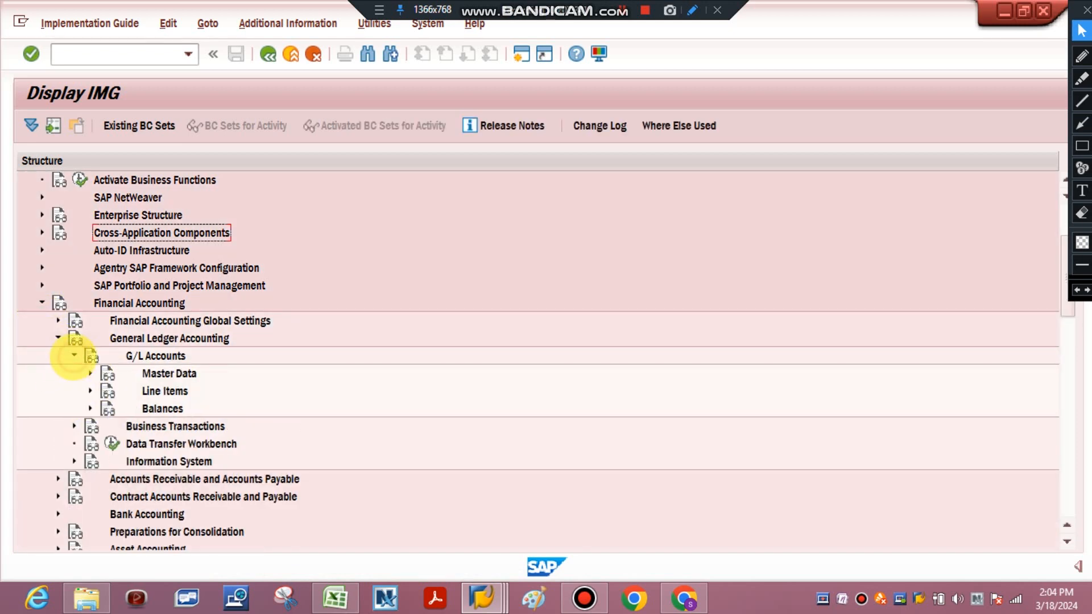
pyautogui.click(90, 373)
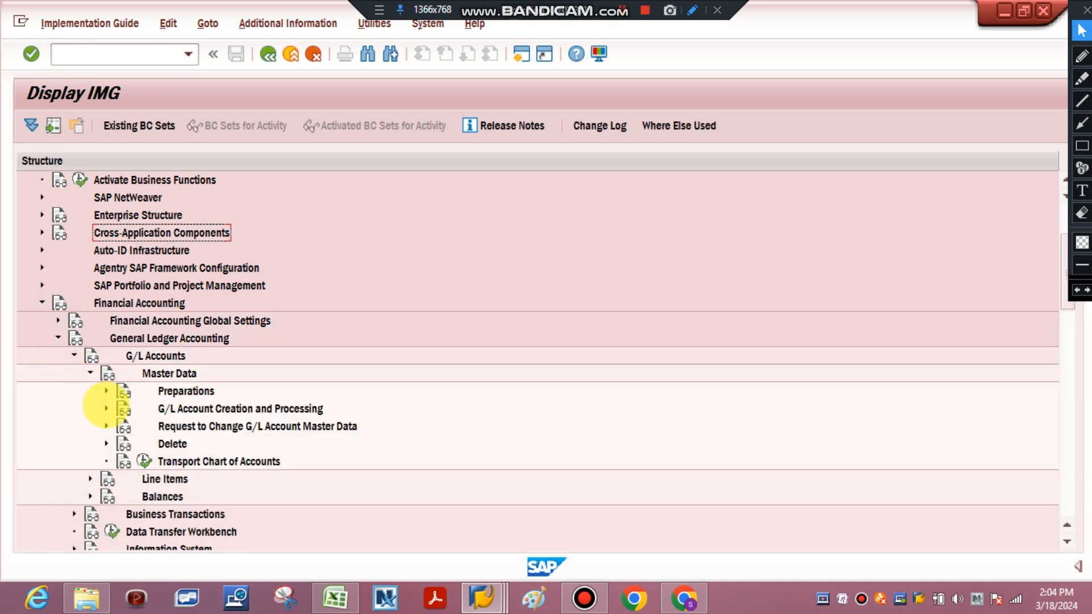
# Recheck the Excel path and expand G/L Account Creation and Processing with its Change G/L Accounts Collectively node in the IMG
pyautogui.click(332, 597)
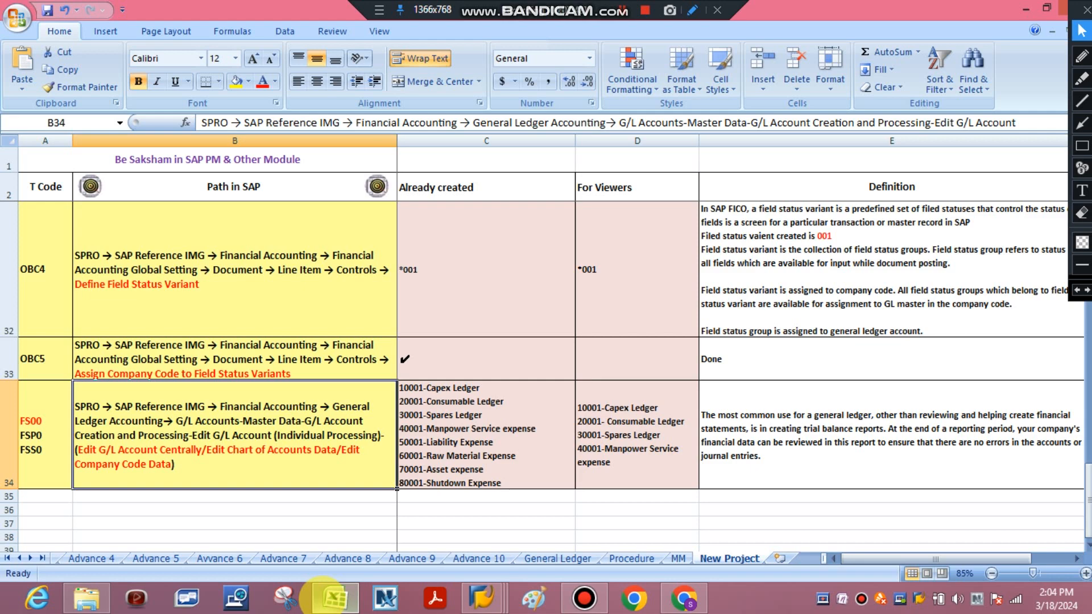
pyautogui.click(332, 597)
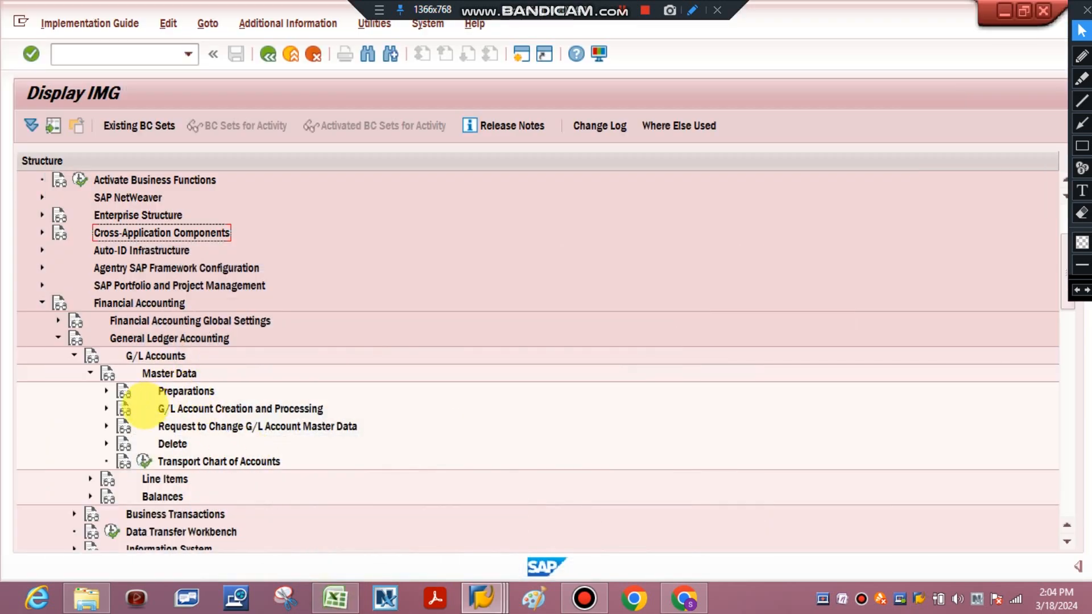
pyautogui.rightClick(125, 408)
pyautogui.click(106, 409)
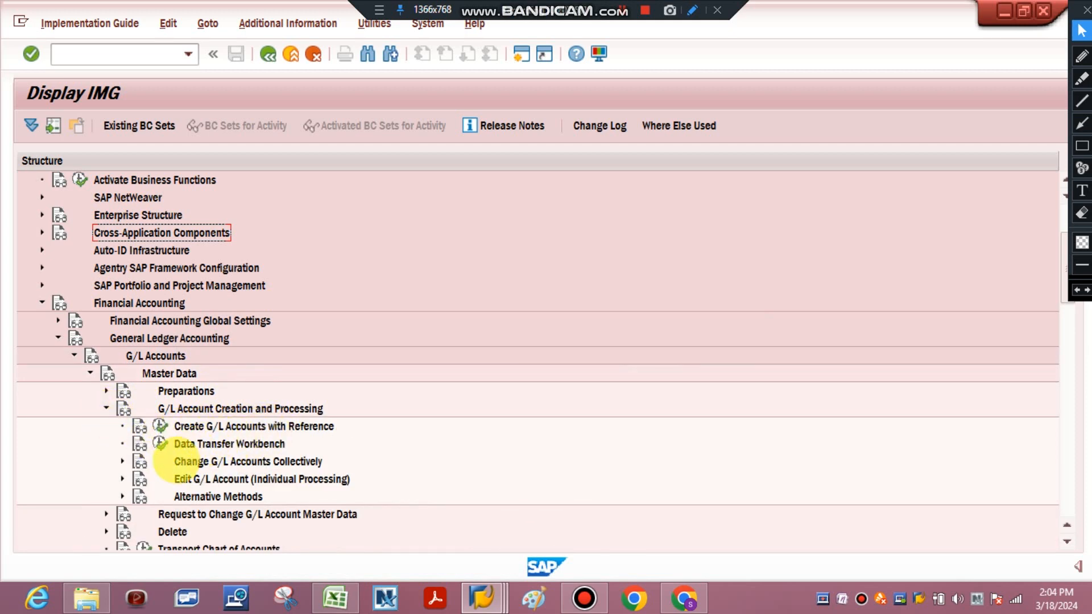
pyautogui.click(192, 462)
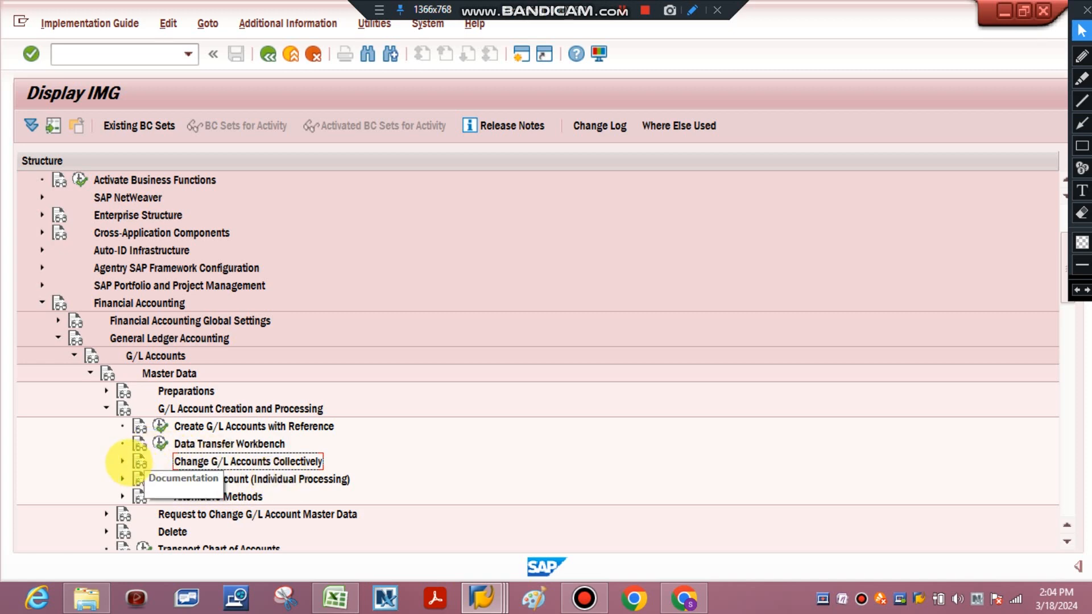
pyautogui.click(122, 461)
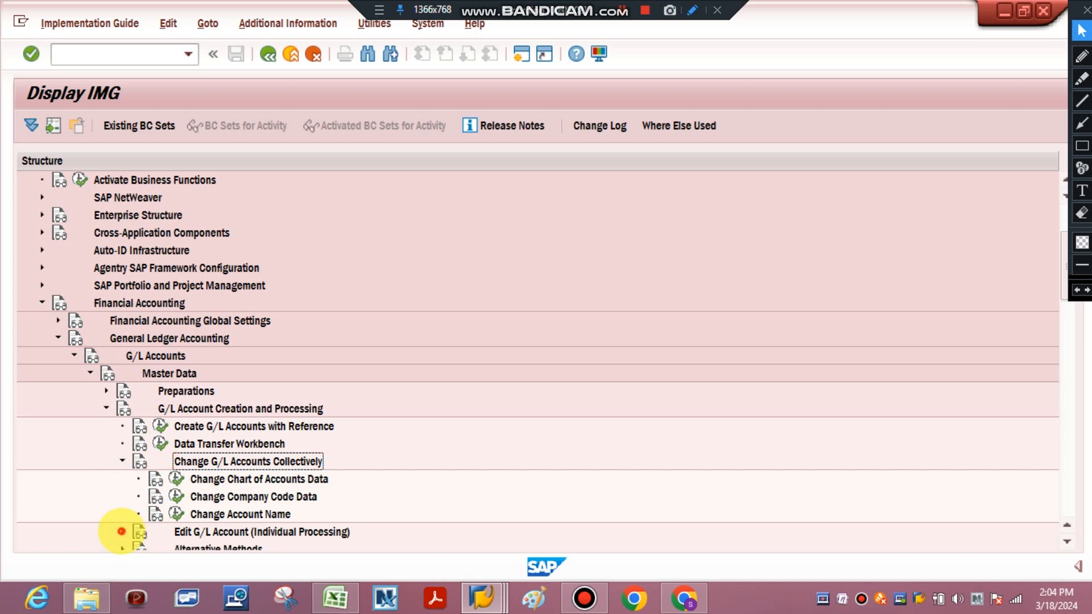
# Expand Edit G/L Account (Individual Processing) under G/L Account Creation and Processing in the IMG to show its activities
pyautogui.click(122, 531)
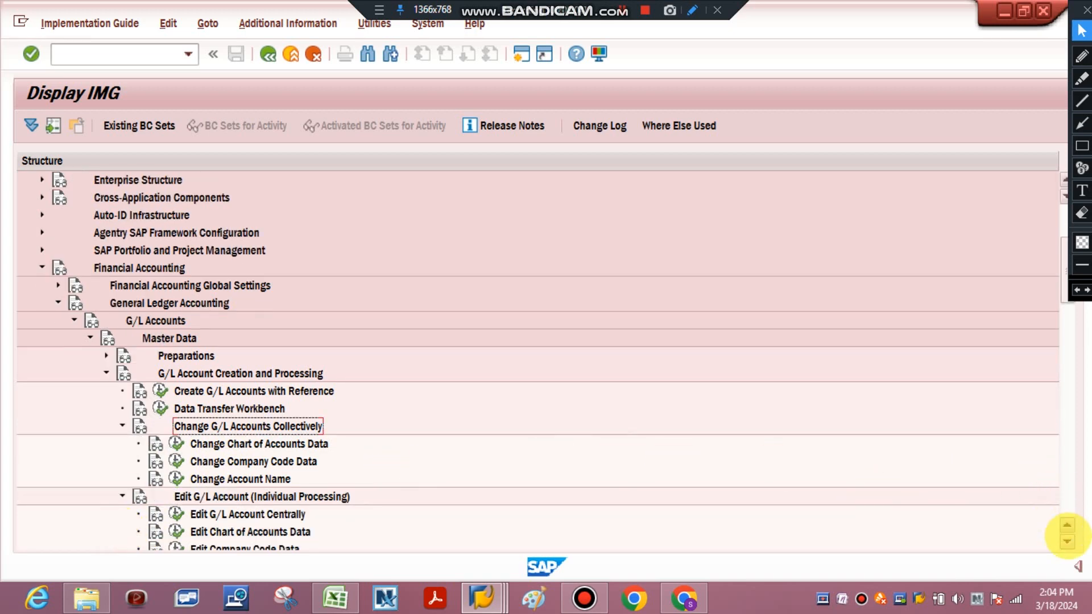
pyautogui.click(1067, 540)
pyautogui.click(1067, 540)
pyautogui.click(1068, 540)
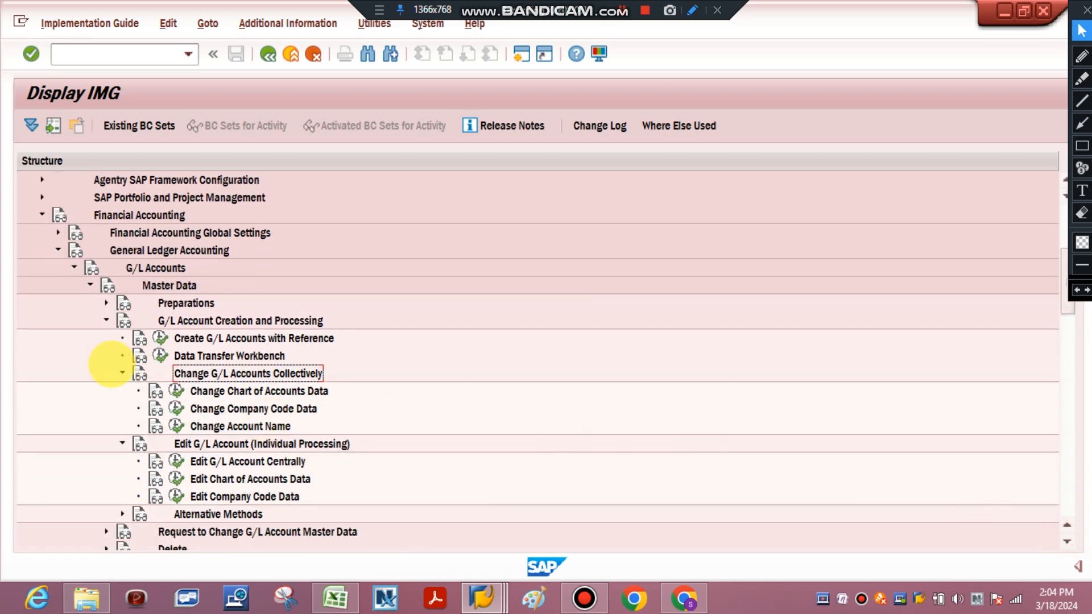
pyautogui.click(106, 319)
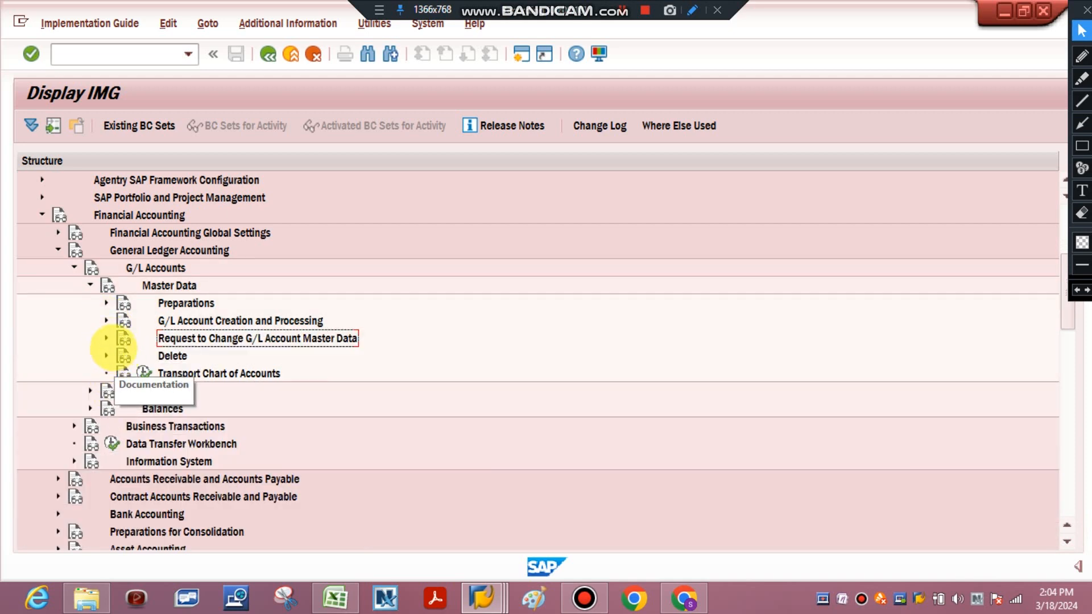
pyautogui.click(106, 319)
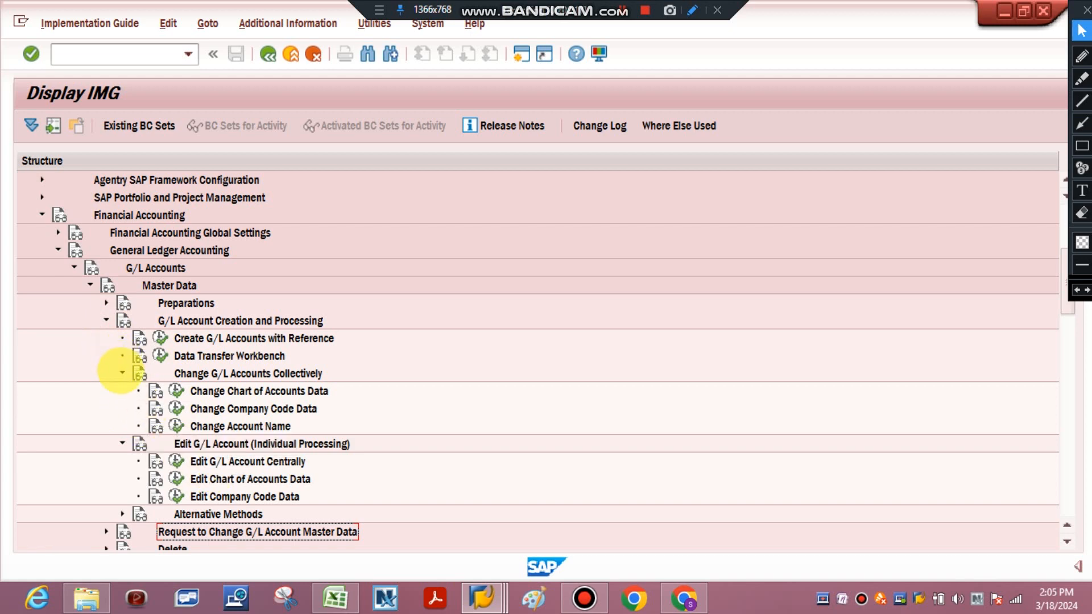
# Collapse Change G/L Accounts Collectively, select the Edit G/L Account Centrally activity and leave the IMG structure
pyautogui.click(121, 372)
pyautogui.click(211, 411)
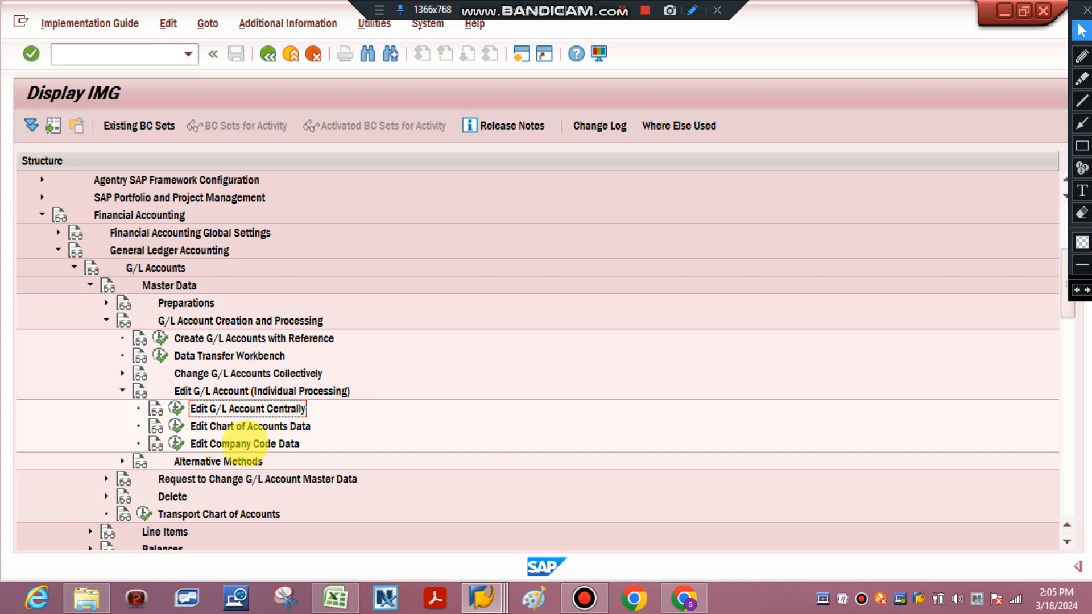
pyautogui.click(269, 54)
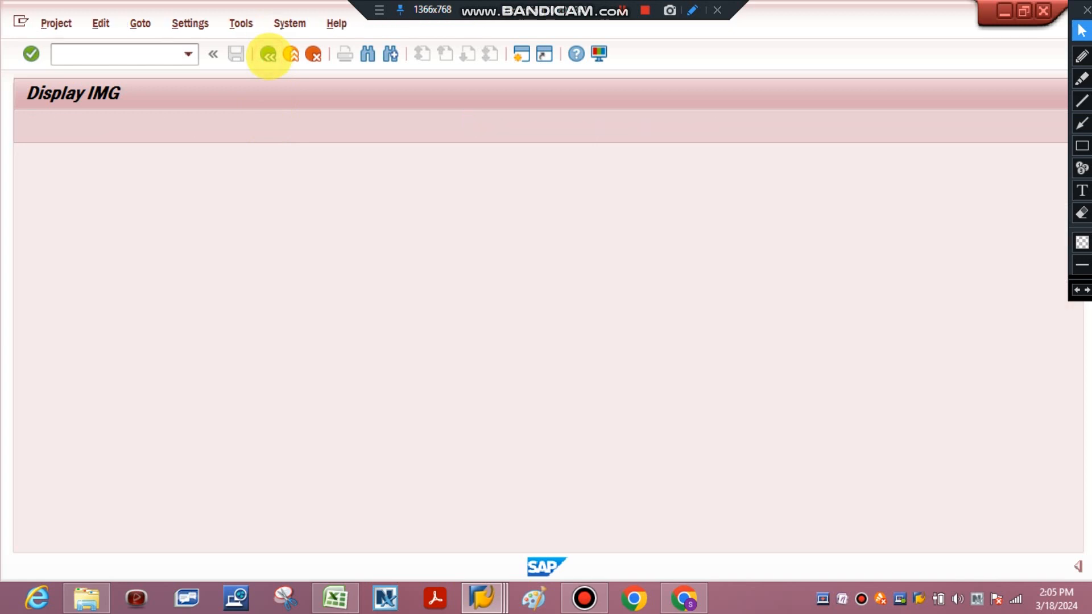
# Switch to Excel and highlight the FSS0, FS00 and FSP0 transaction codes in cell A34, ending with FS00 alone
pyautogui.click(328, 586)
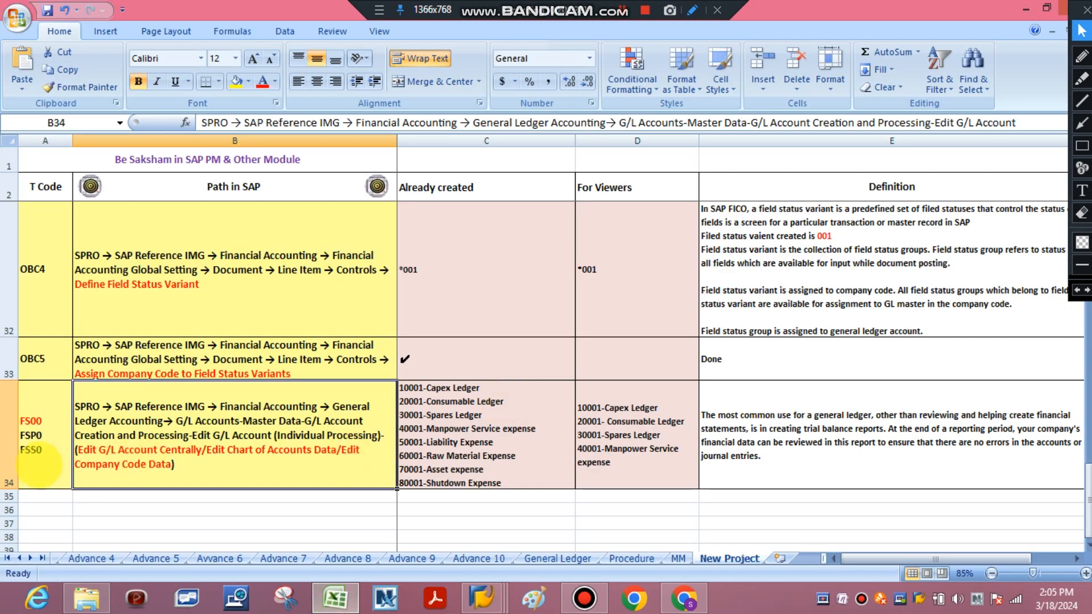
pyautogui.doubleClick(40, 462)
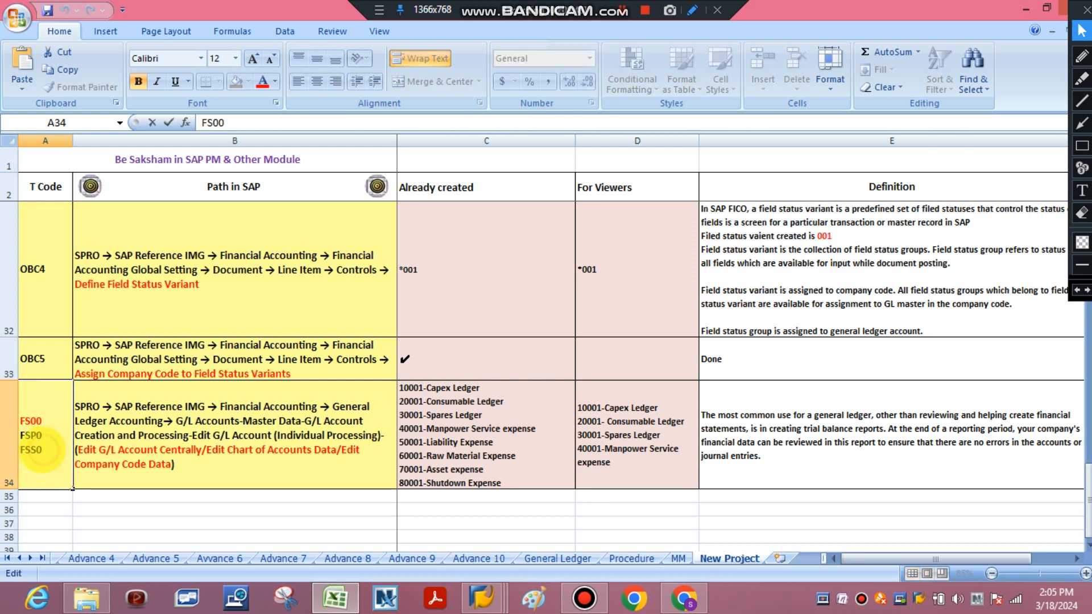
pyautogui.moveTo(42, 450); pyautogui.dragTo(21, 450)
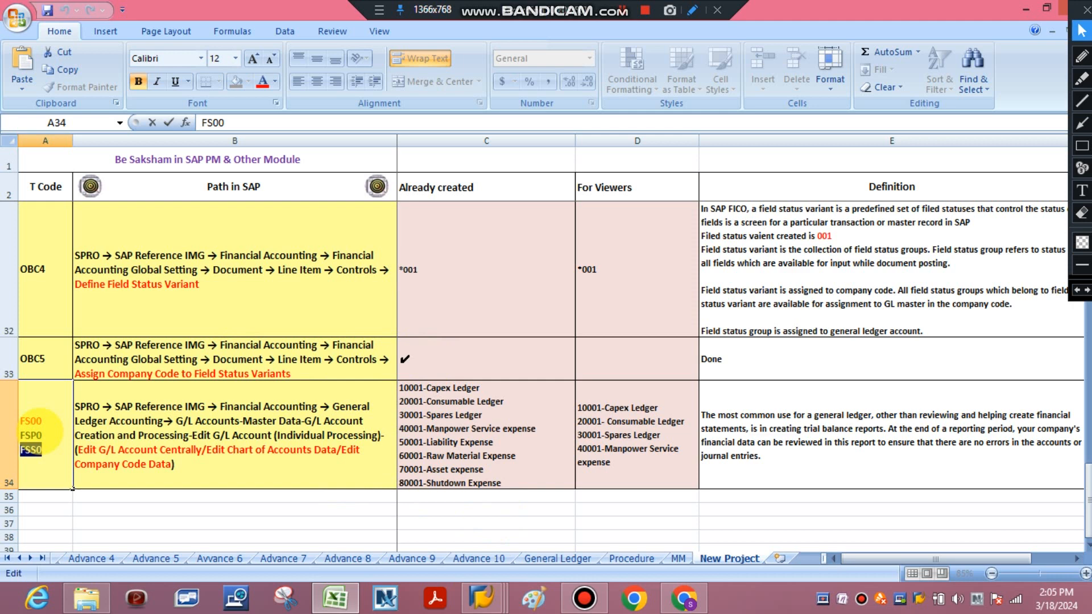
pyautogui.moveTo(21, 421); pyautogui.dragTo(42, 436)
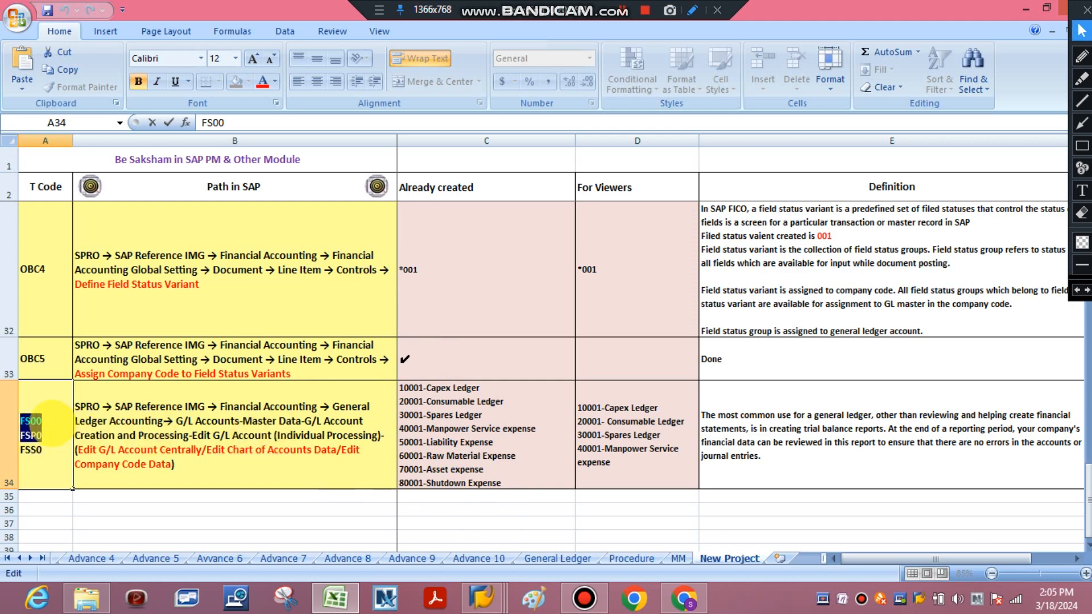
pyautogui.click(53, 423)
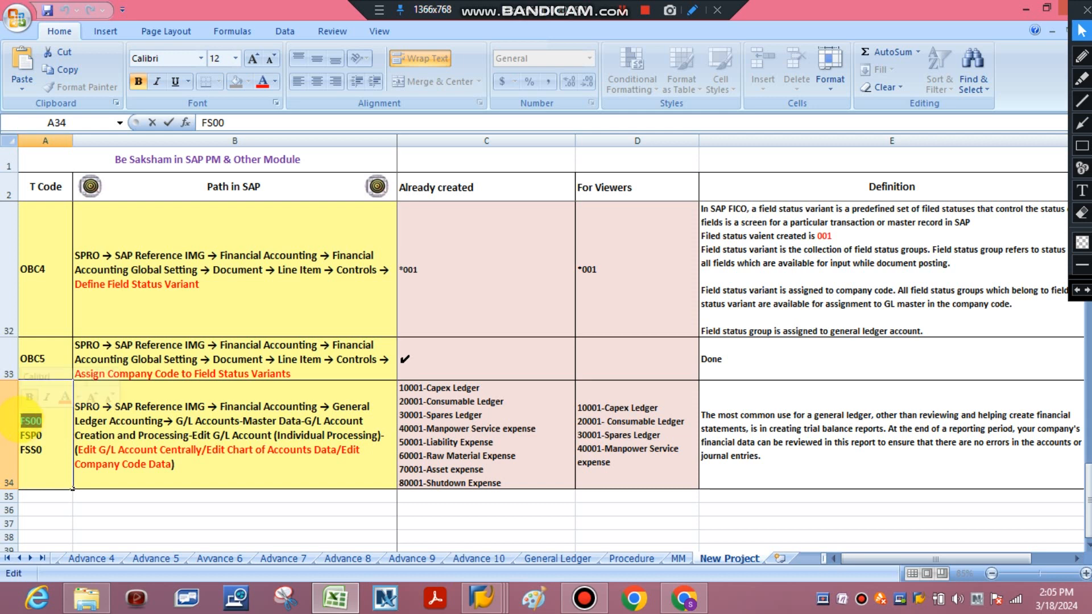
pyautogui.doubleClick(31, 421)
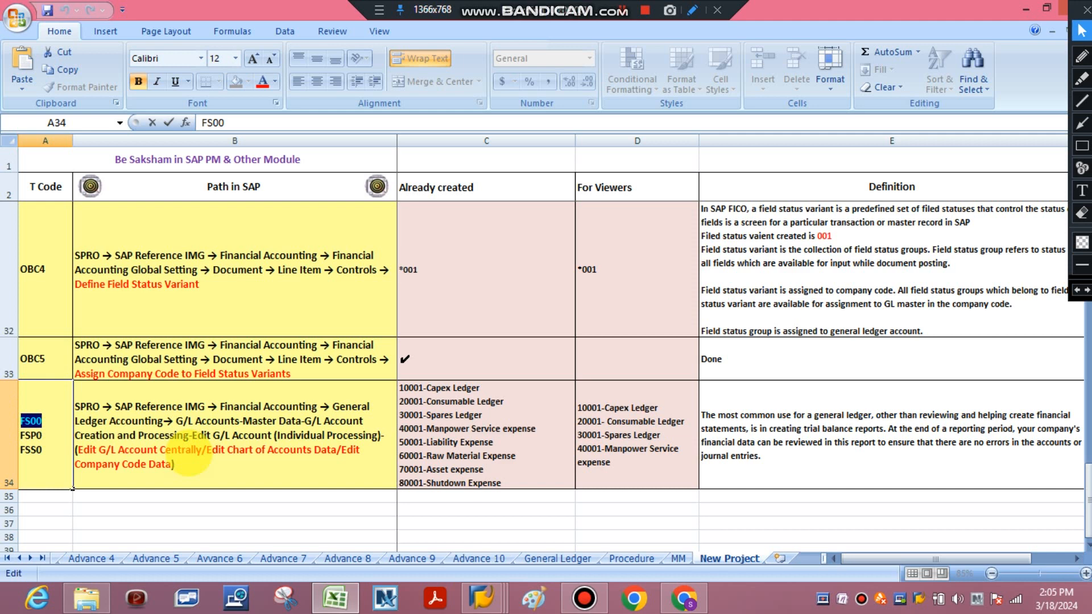
pyautogui.click(644, 10)
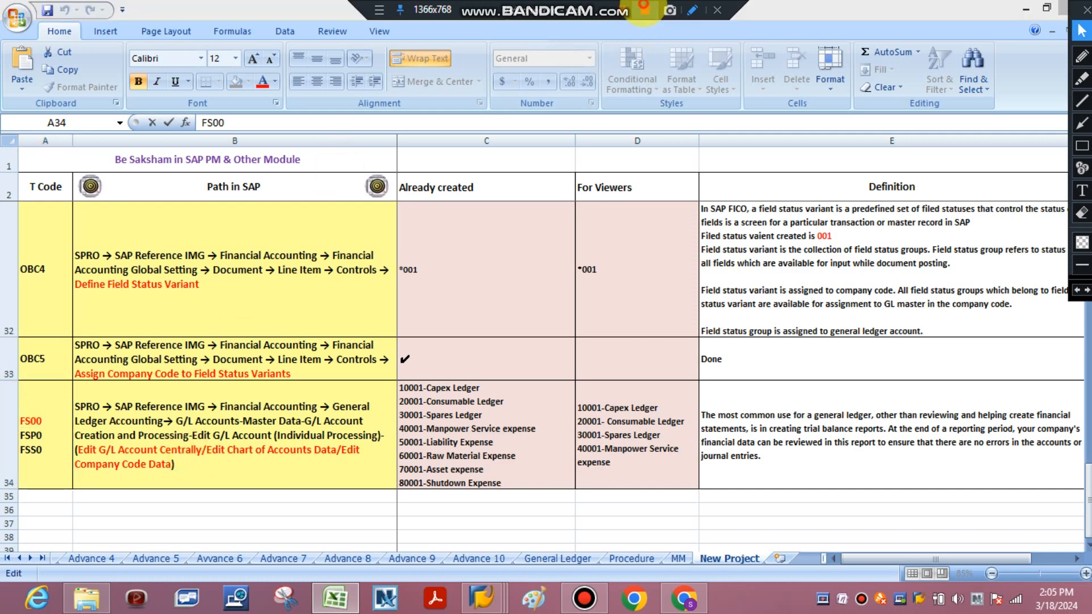